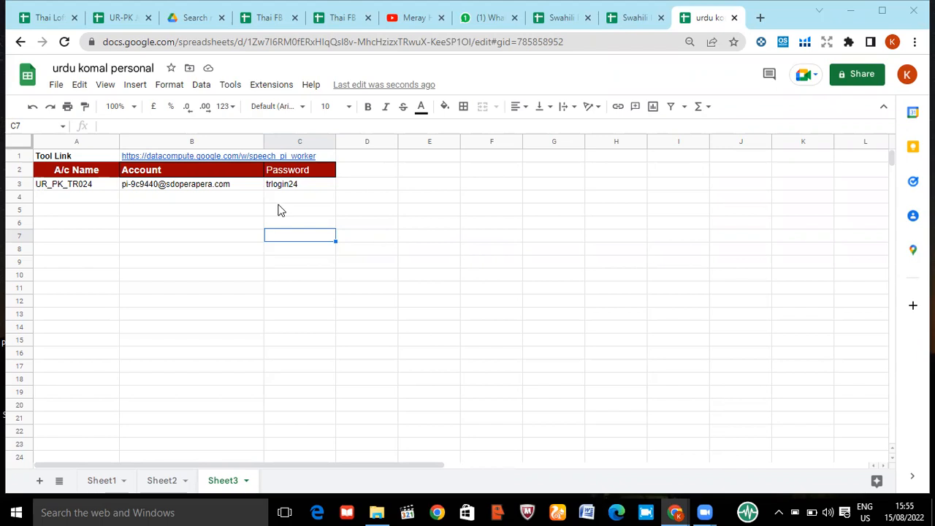
Copy the tool link from cell B1 of Sheet3
{"action": "mouse_move", "coordinate": [157, 162]}
{"action": "left_click", "coordinate": [130, 157]}
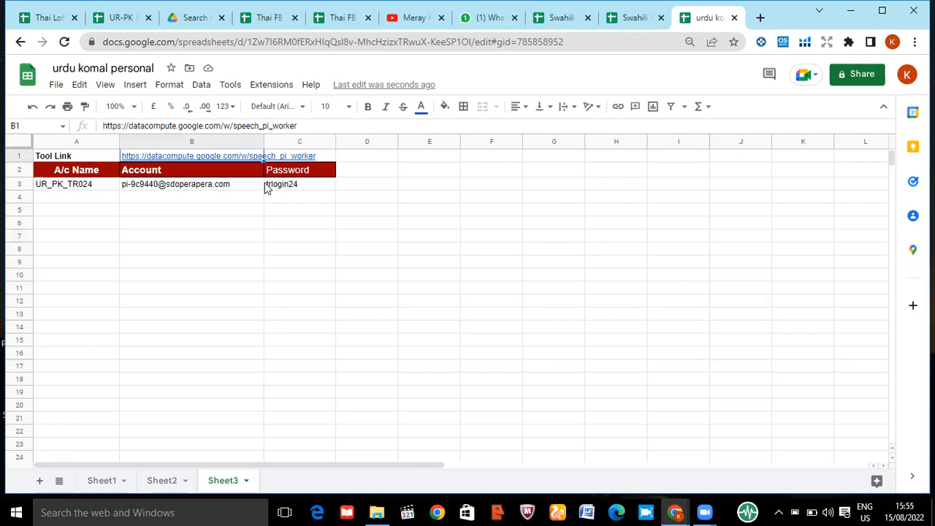
{"action": "mouse_move", "coordinate": [141, 161]}
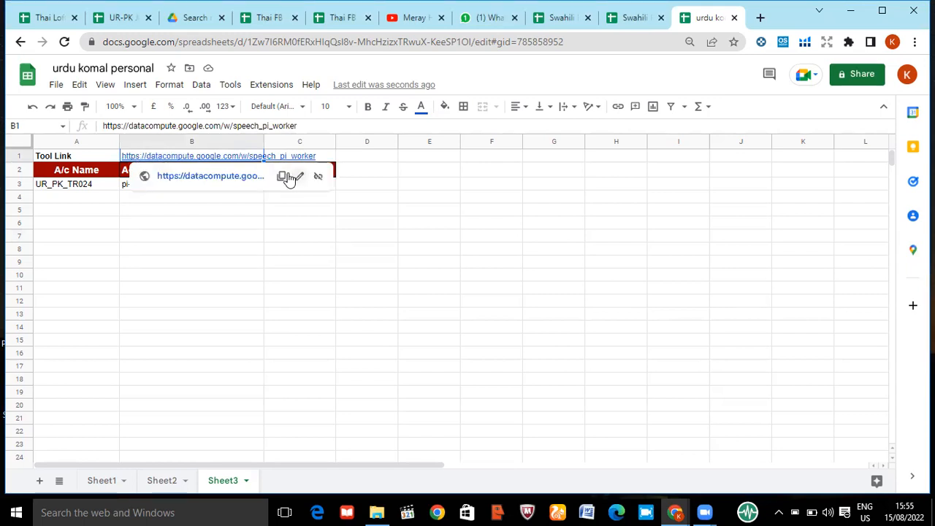
{"action": "left_click", "coordinate": [282, 177]}
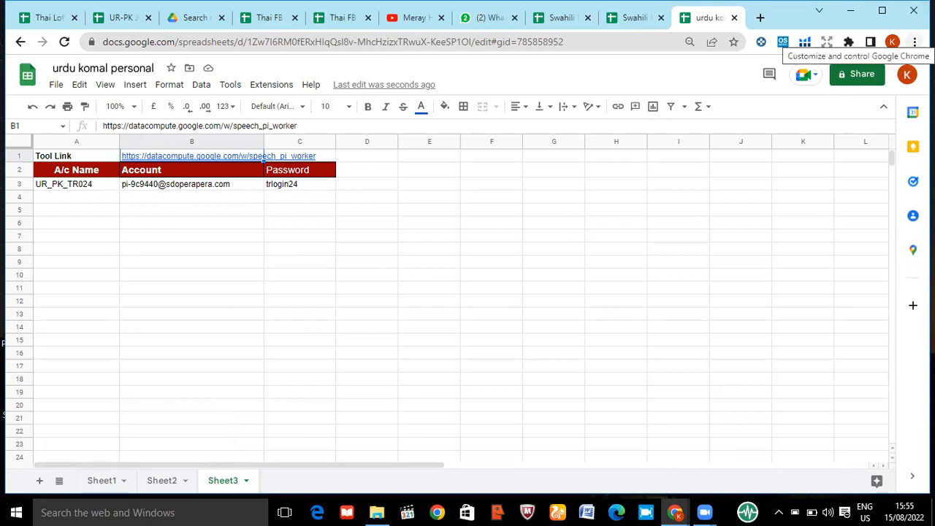
{"action": "left_click", "coordinate": [915, 42]}
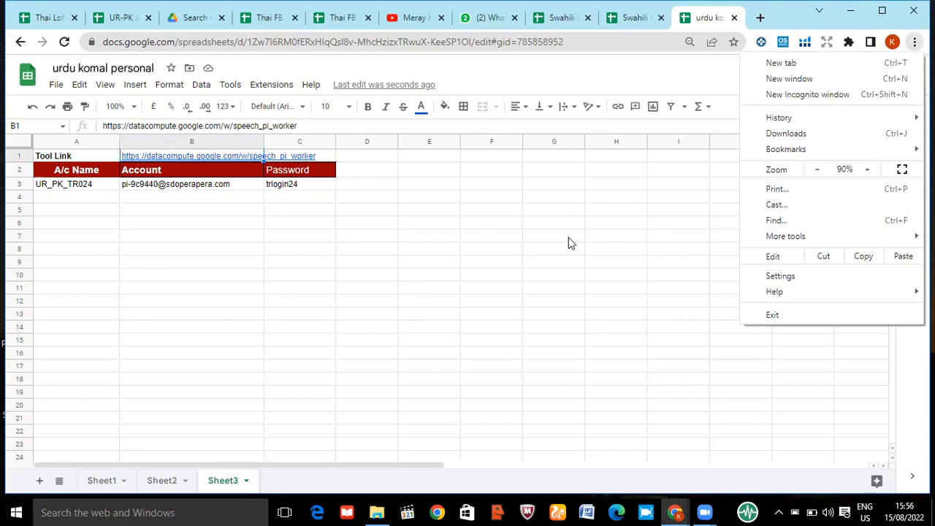
{"action": "left_click", "coordinate": [795, 96]}
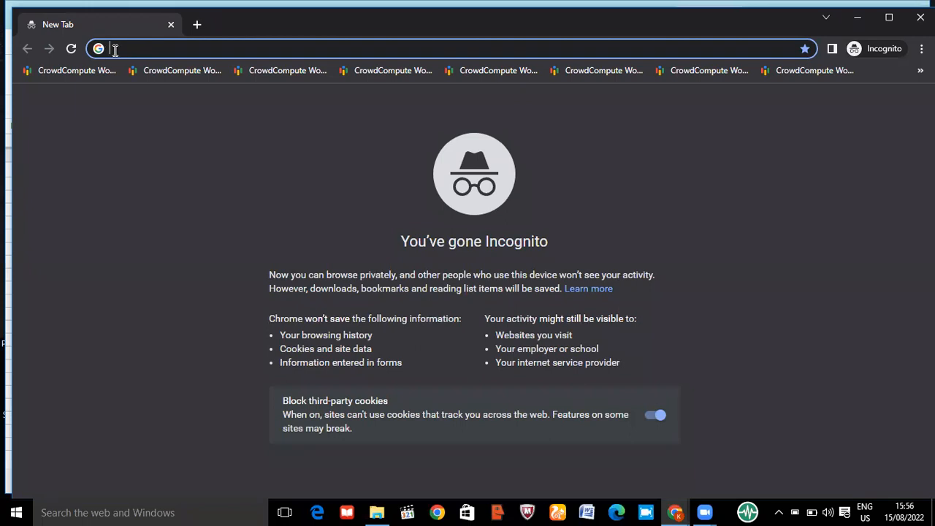
{"action": "right_click", "coordinate": [114, 50]}
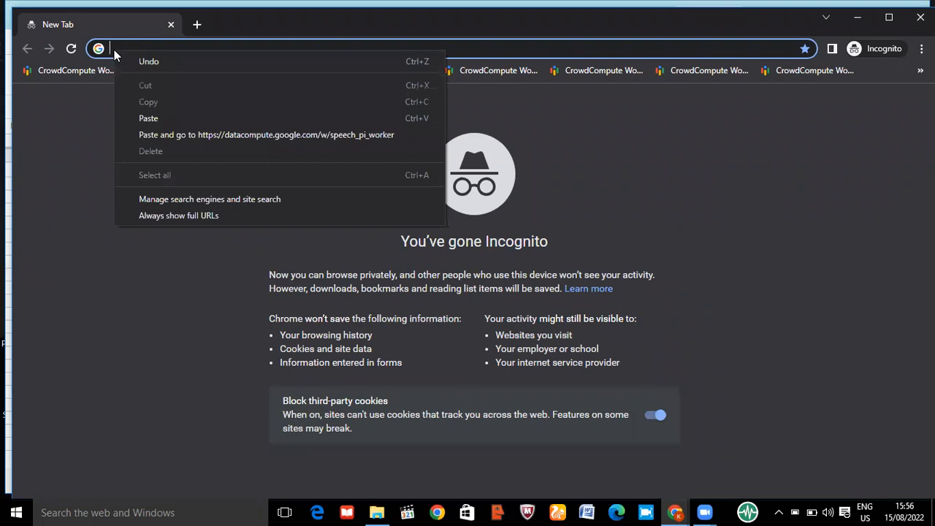
{"action": "left_click", "coordinate": [148, 119]}
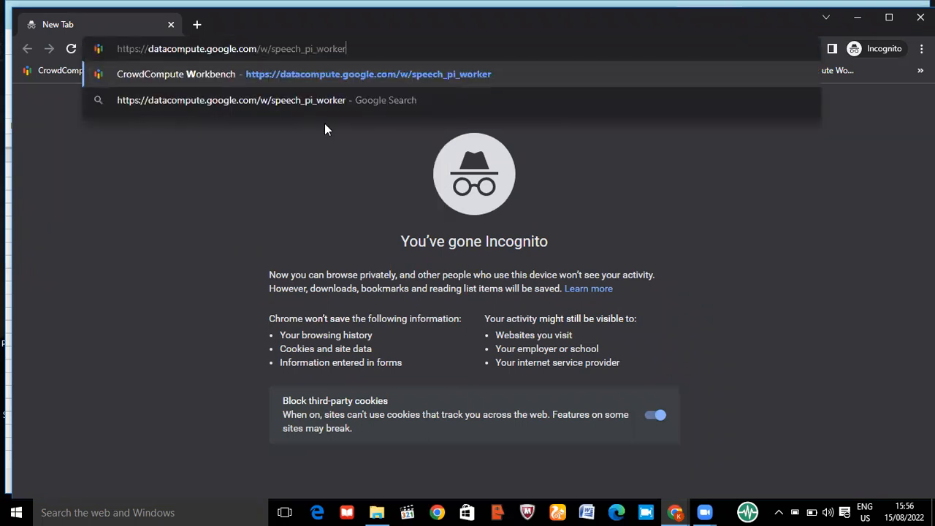
{"action": "key", "text": "Return"}
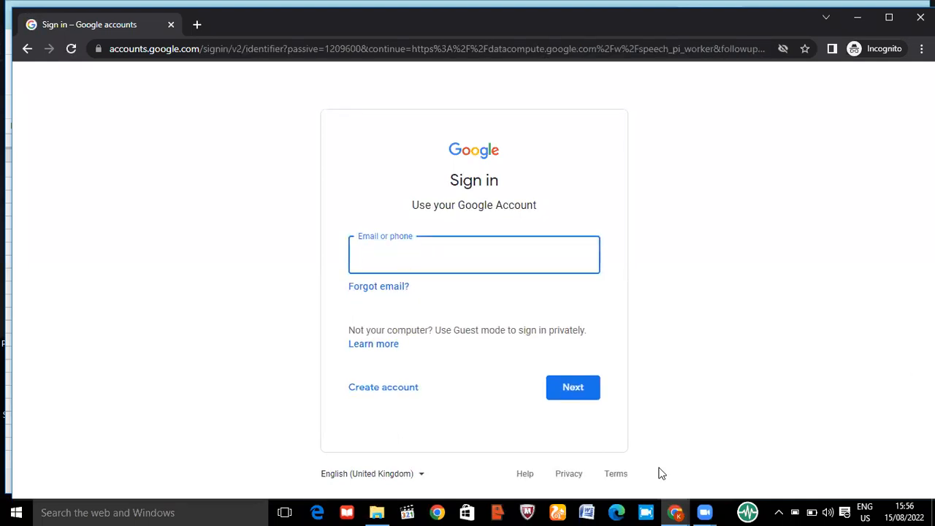
Return to the "urdu komal personal" spreadsheet and copy the account e-mail from cell B3, dismissing the chat notification
{"action": "mouse_move", "coordinate": [674, 512]}
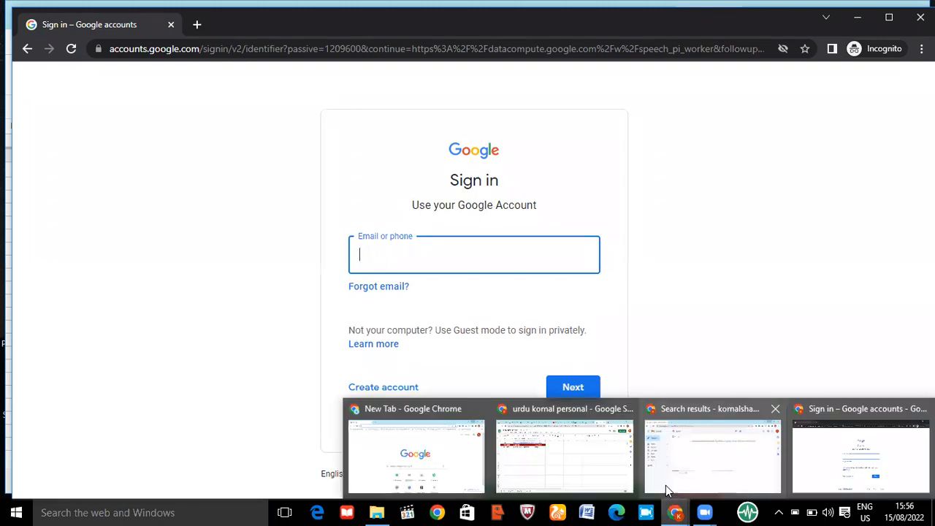
{"action": "left_click", "coordinate": [574, 474]}
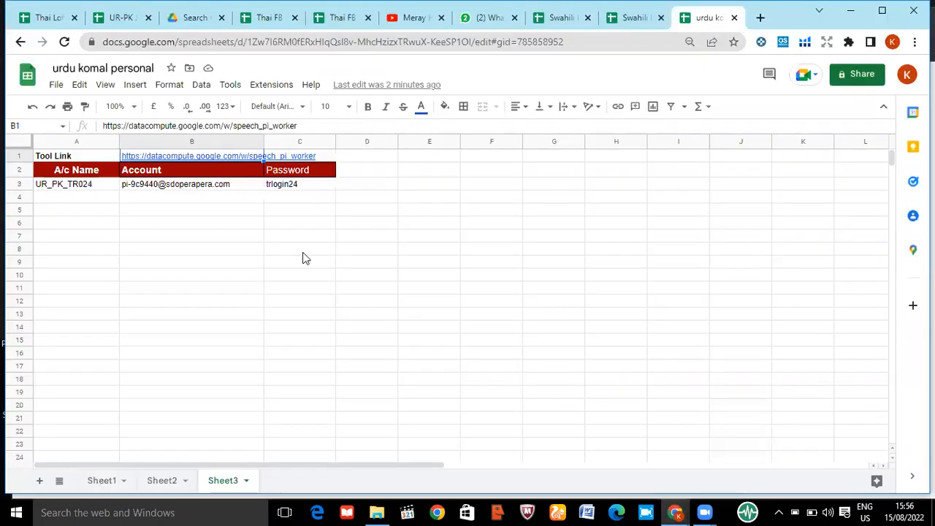
{"action": "left_click", "coordinate": [162, 190]}
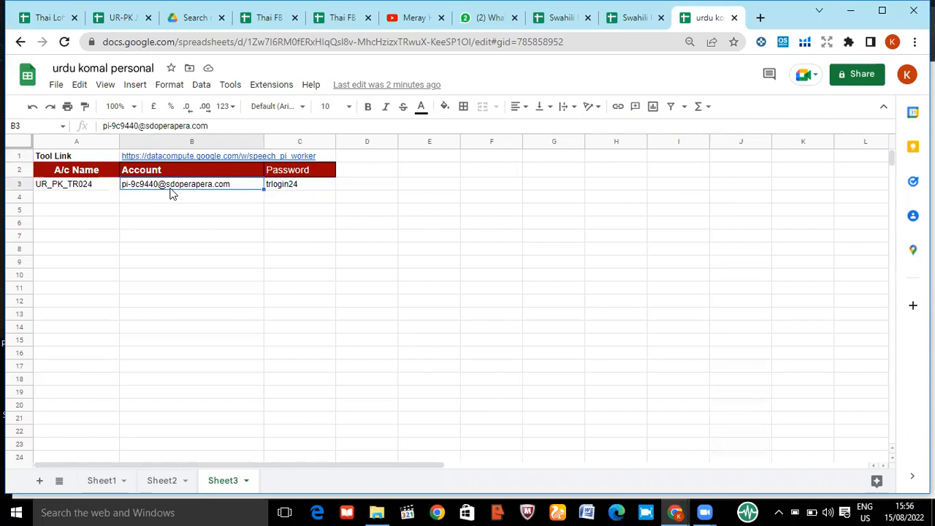
{"action": "key", "text": "ctrl+c"}
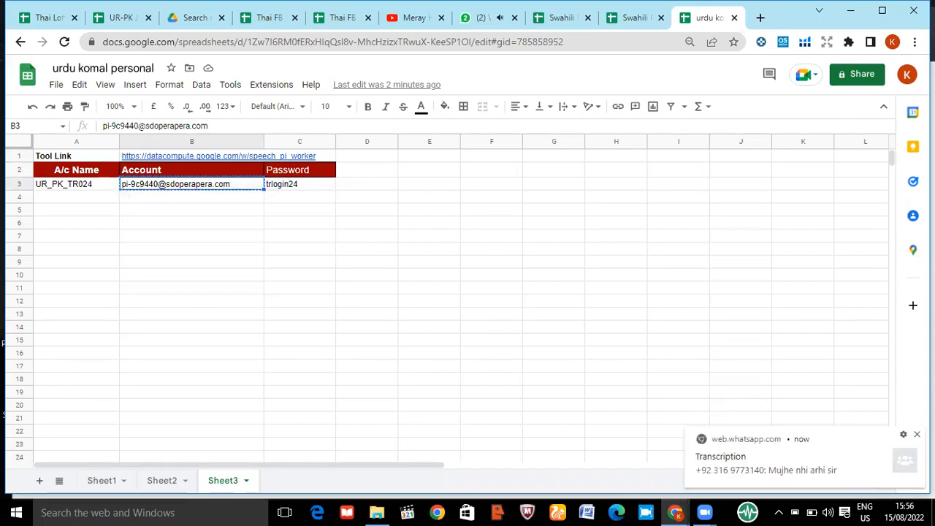
{"action": "left_click", "coordinate": [917, 433]}
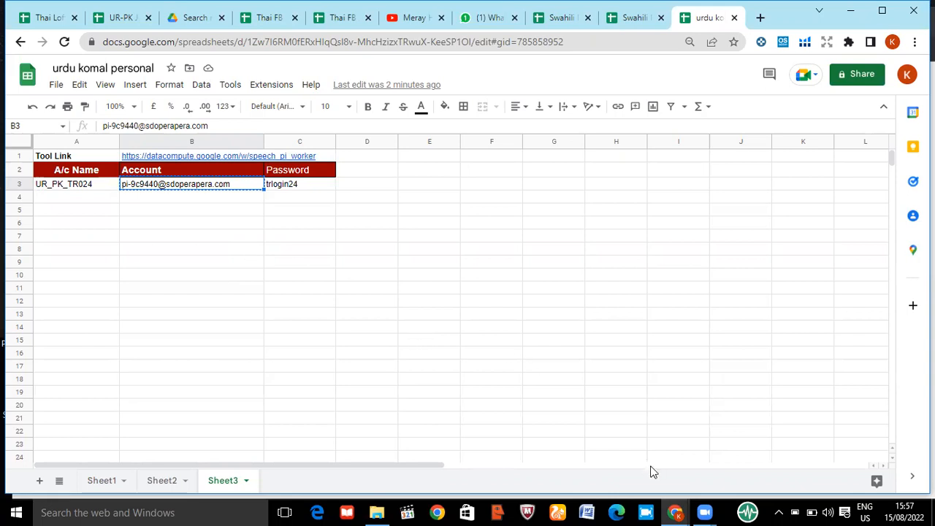
{"action": "mouse_move", "coordinate": [676, 511]}
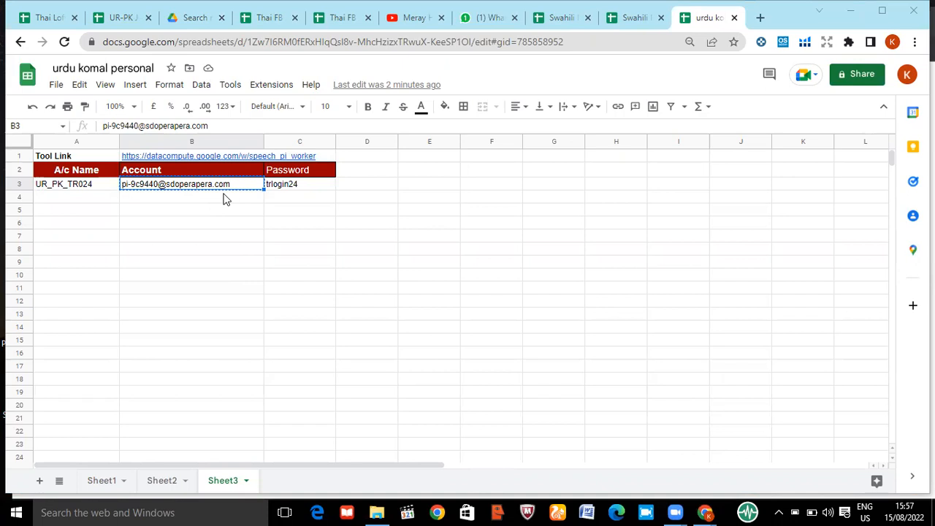
{"action": "right_click", "coordinate": [176, 190]}
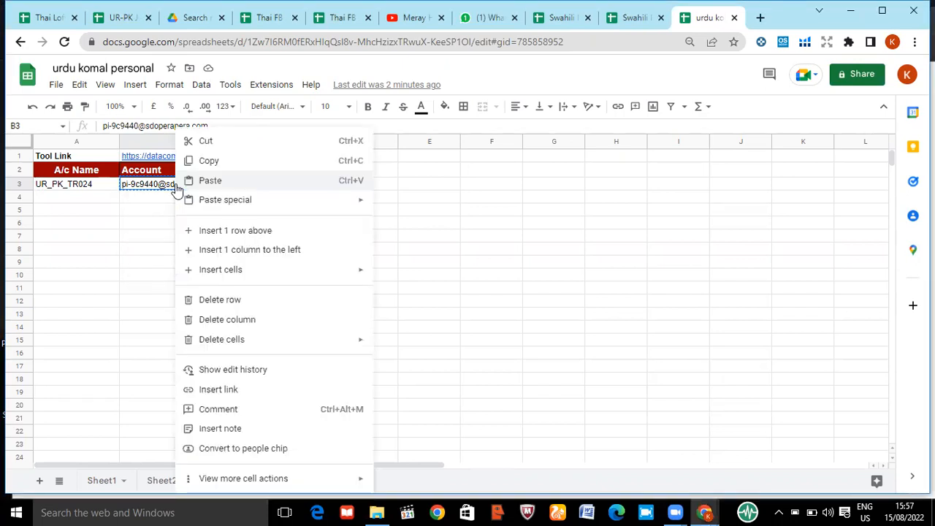
{"action": "left_click", "coordinate": [192, 160]}
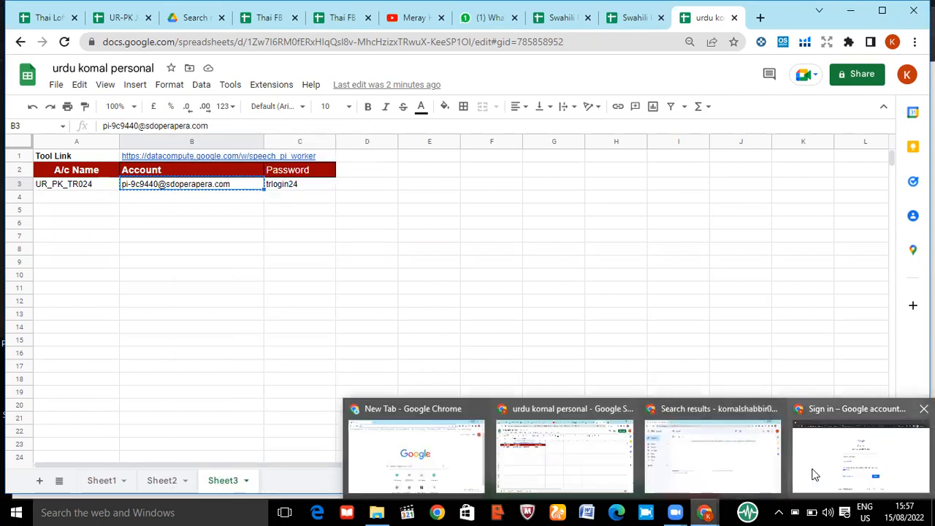
Enter the copied account e-mail on the Google sign-in page in the Incognito window and continue to the password page
{"action": "left_click", "coordinate": [811, 475]}
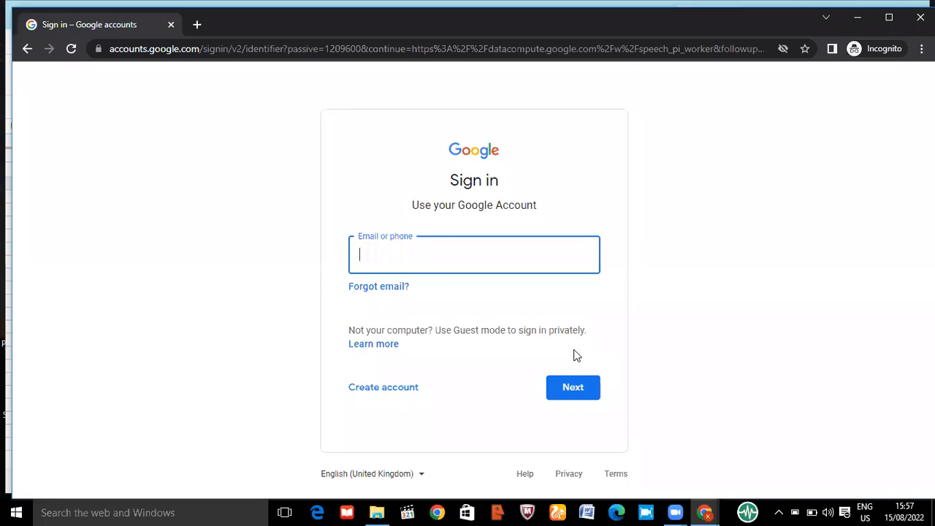
{"action": "left_click", "coordinate": [372, 249]}
{"action": "right_click", "coordinate": [371, 249]}
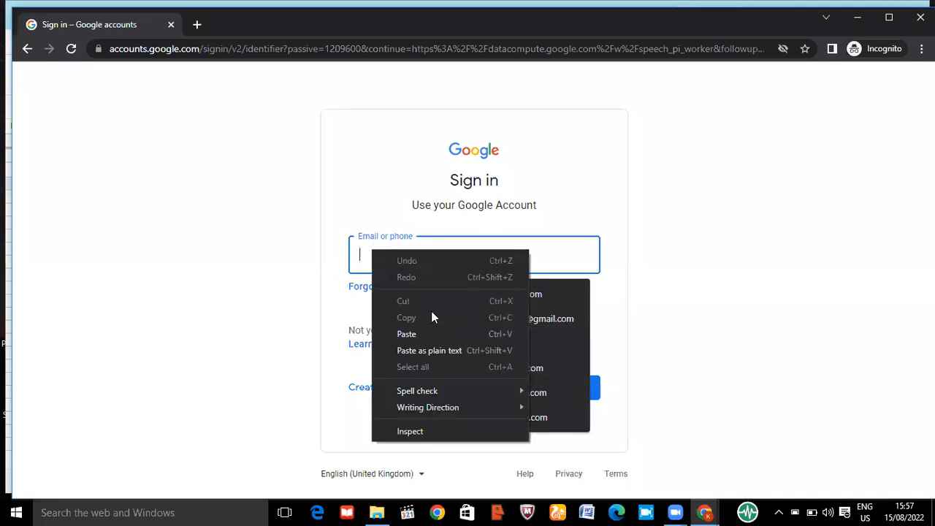
{"action": "left_click", "coordinate": [414, 334]}
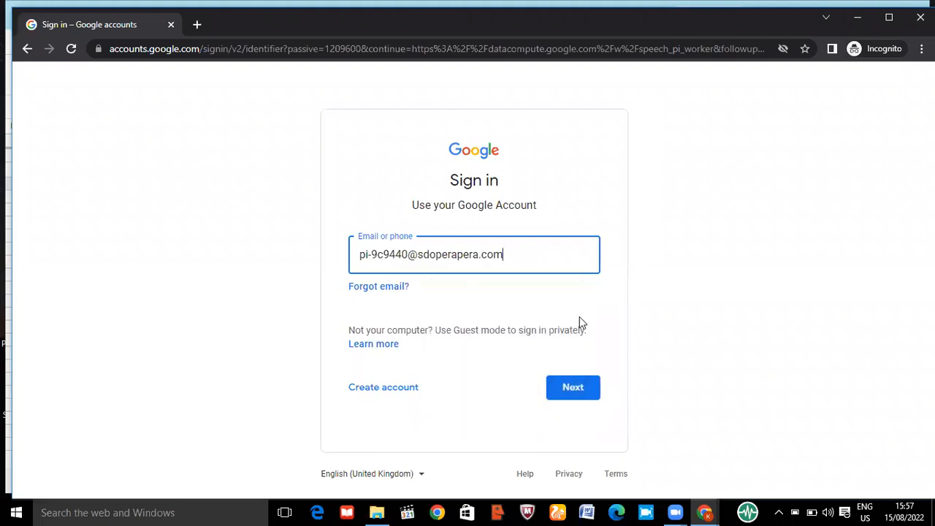
{"action": "left_click", "coordinate": [561, 395]}
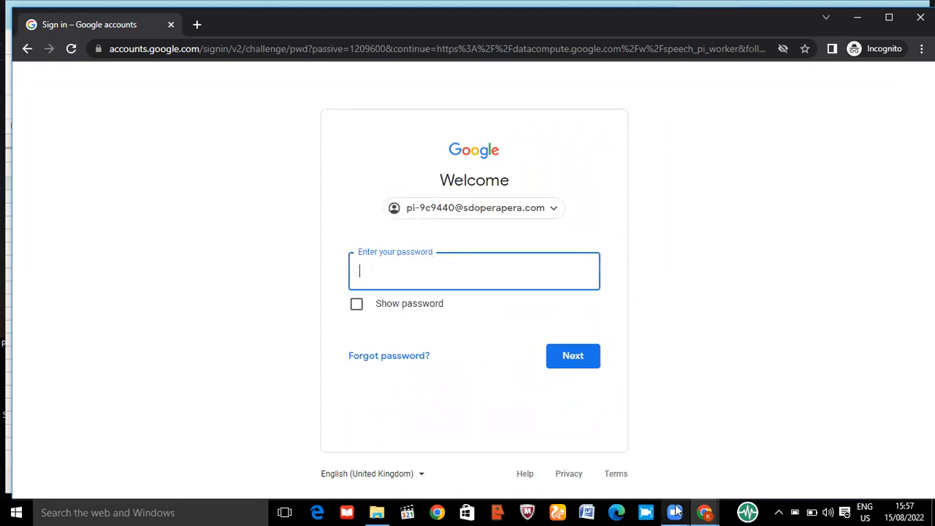
Copy the account password from cell C3 of the spreadsheet, paste it into the Google password field and sign in
{"action": "mouse_move", "coordinate": [705, 512]}
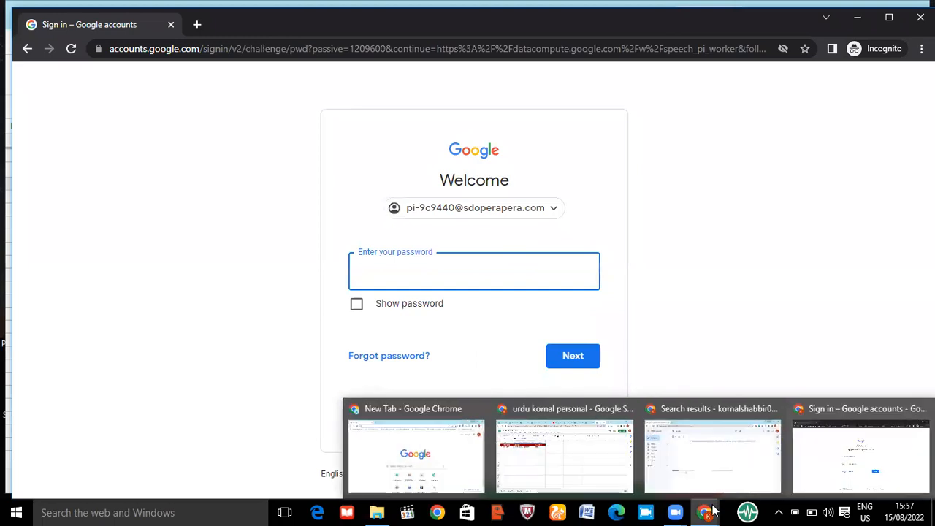
{"action": "left_click", "coordinate": [612, 473]}
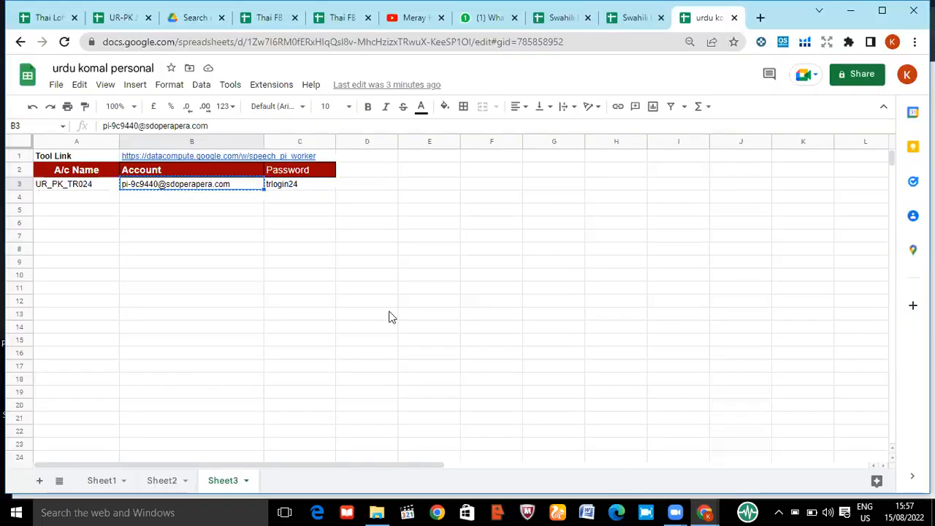
{"action": "left_click", "coordinate": [299, 189]}
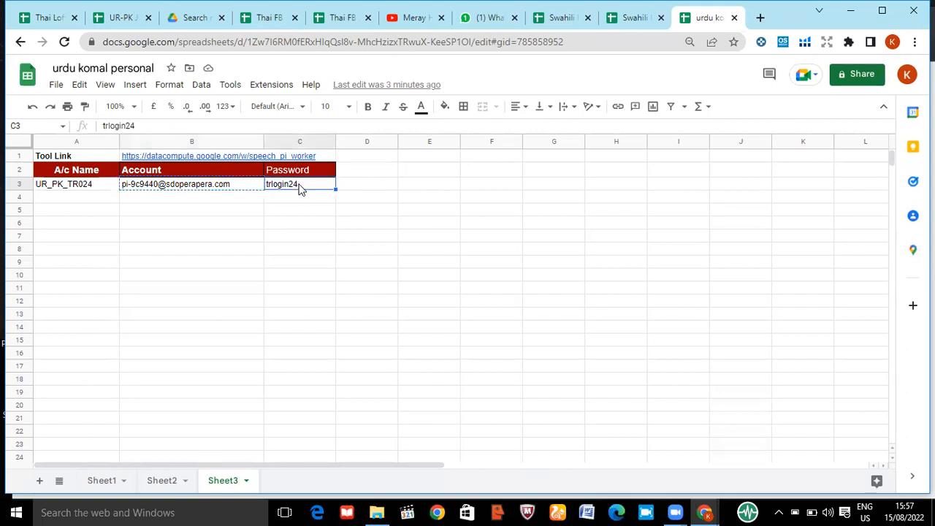
{"action": "key", "text": "ctrl+c"}
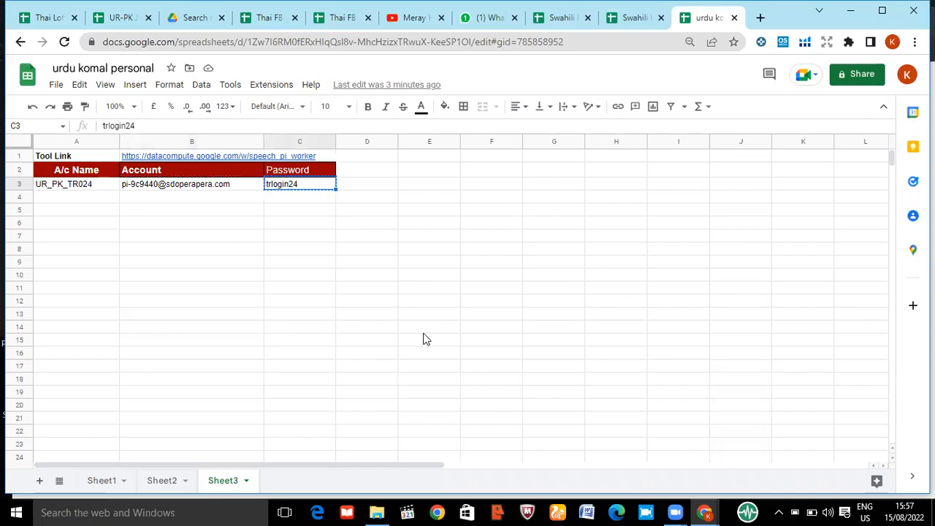
{"action": "mouse_move", "coordinate": [704, 511]}
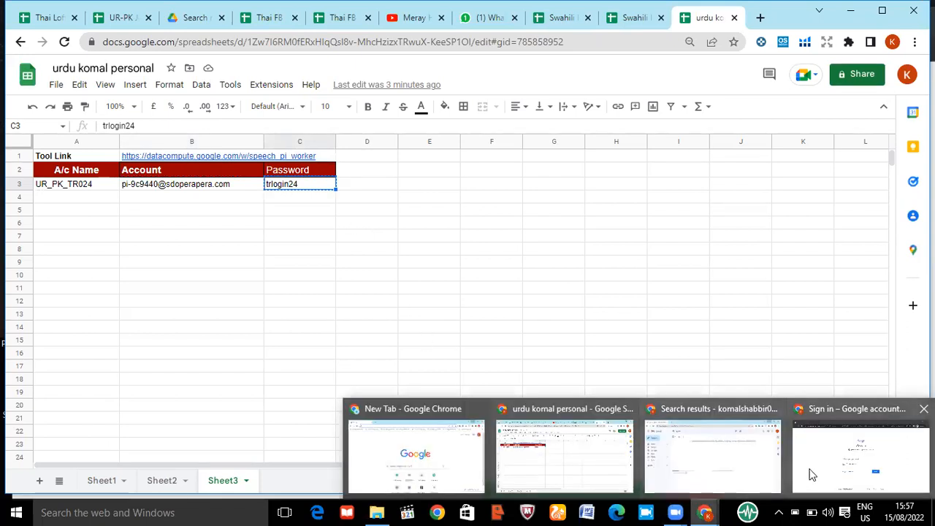
{"action": "left_click", "coordinate": [814, 475]}
{"action": "key", "text": "ctrl+v"}
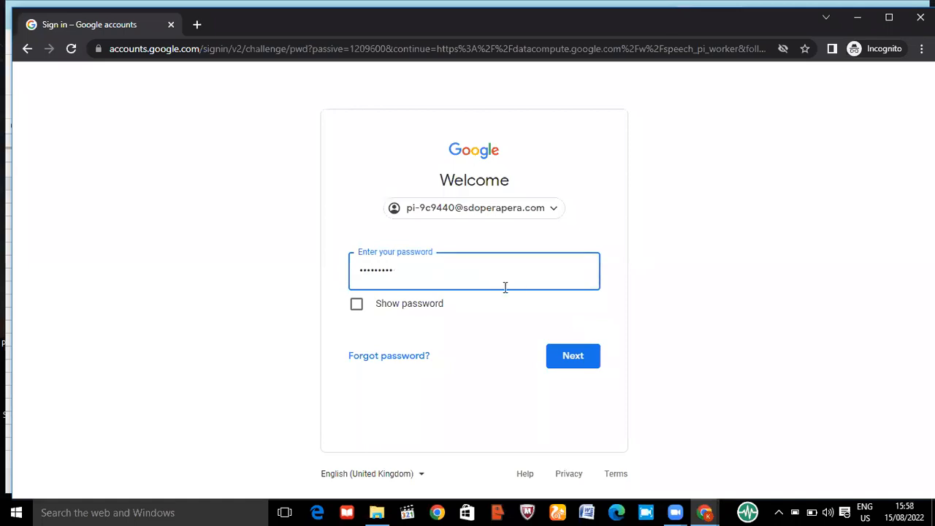
{"action": "left_click", "coordinate": [563, 356]}
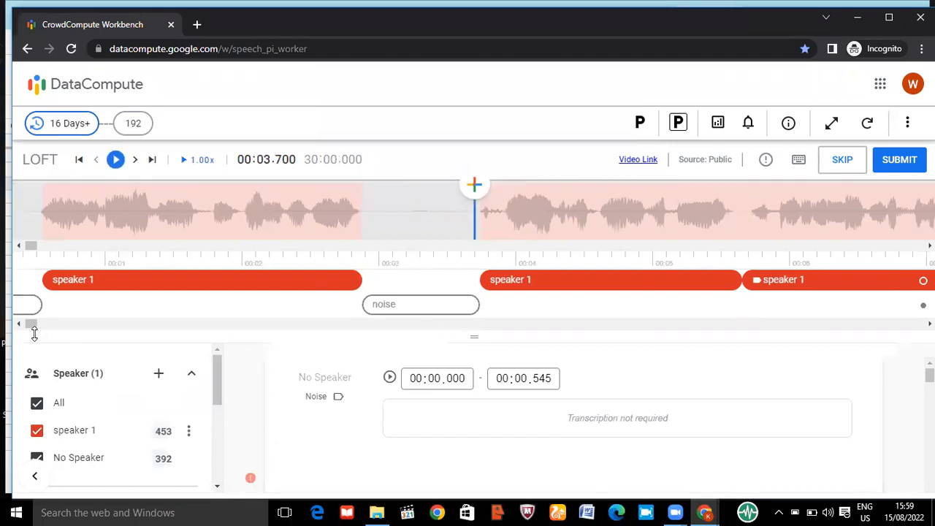
Move the LOFT audio timeline close to the end of the recording, around 29:50, to examine the stretch without segments
{"action": "left_click_drag", "start_coordinate": [33, 333], "coordinate": [914, 324]}
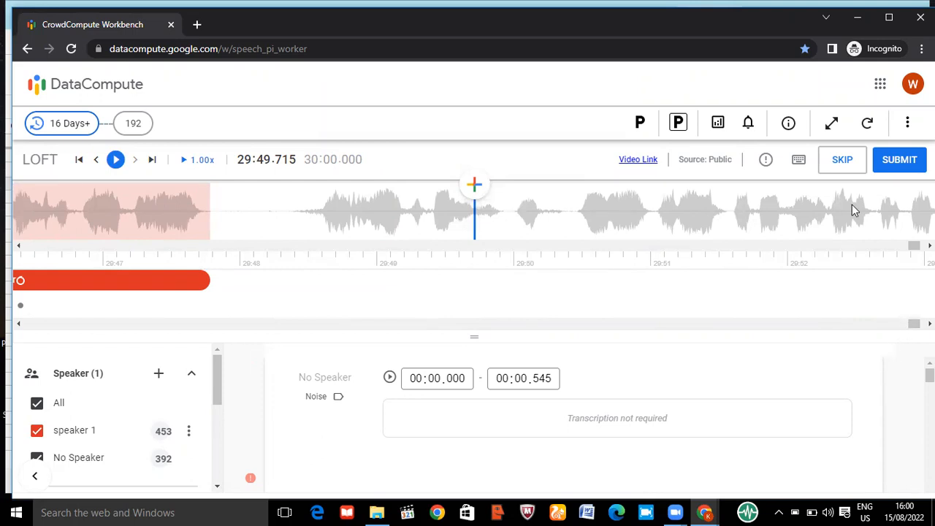
{"action": "left_click", "coordinate": [852, 206]}
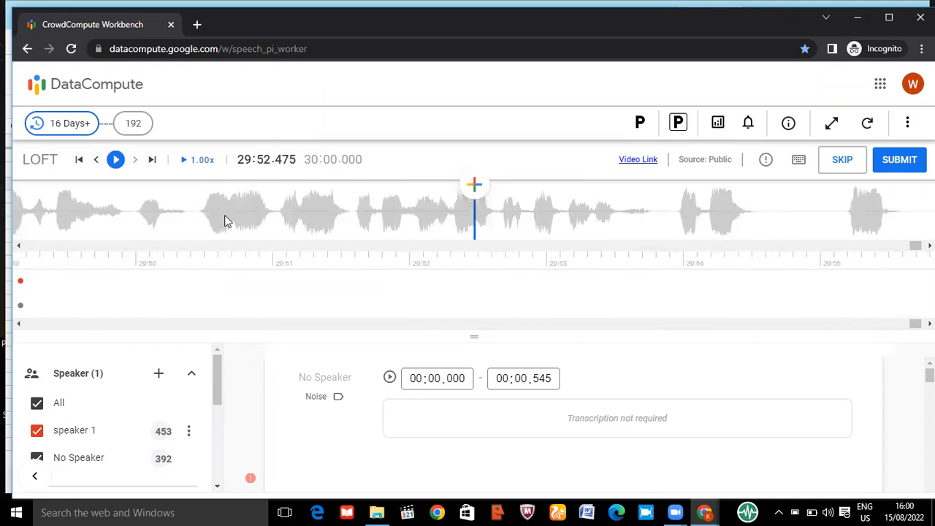
{"action": "left_click", "coordinate": [225, 221]}
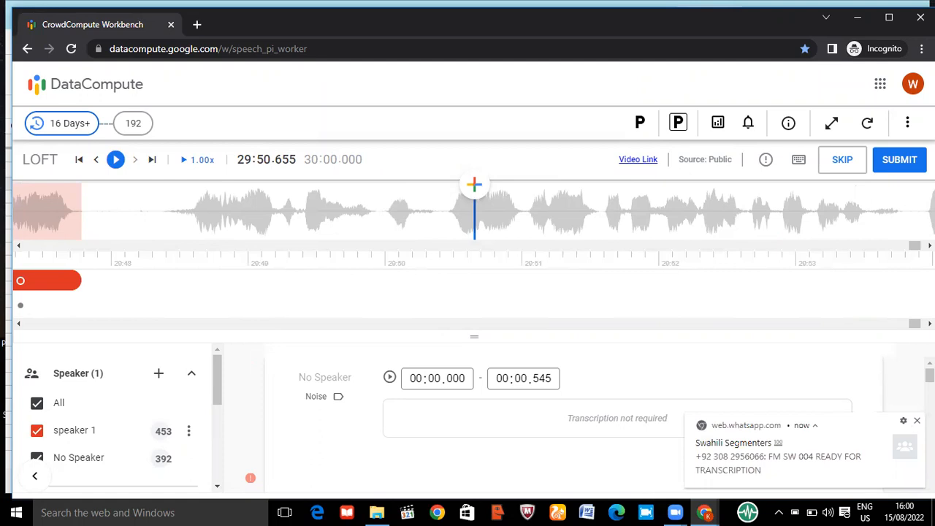
{"action": "left_click", "coordinate": [917, 421]}
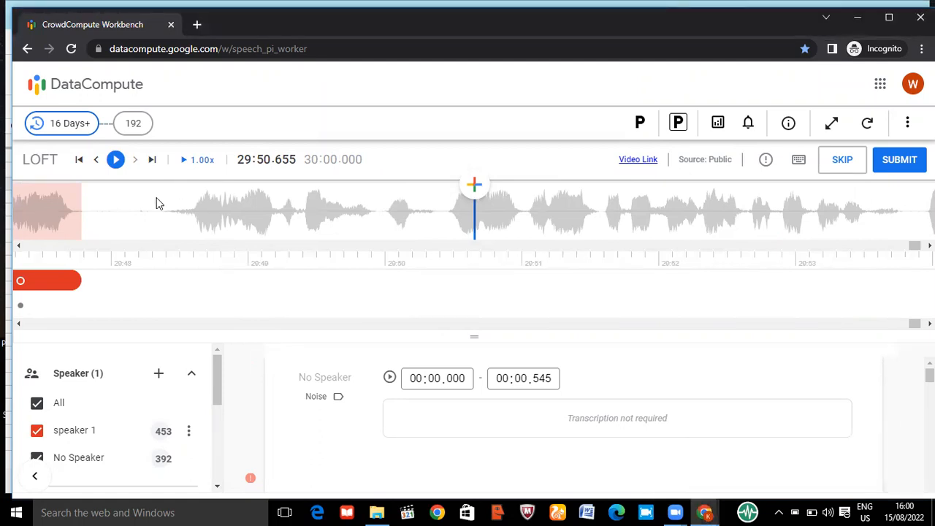
Go back along the waveform to about 29:37 and inspect the speaker 1 and noise segments there
{"action": "left_click", "coordinate": [156, 197]}
{"action": "left_click", "coordinate": [156, 197]}
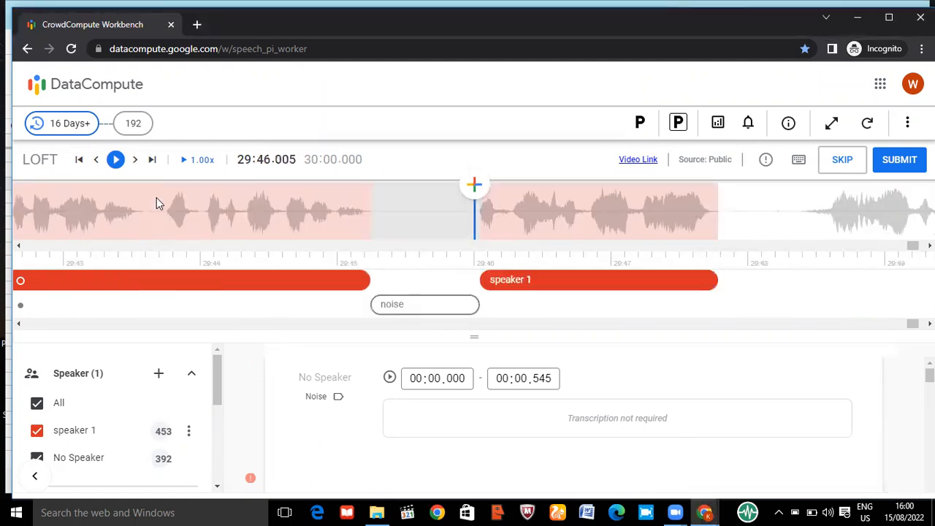
{"action": "left_click", "coordinate": [156, 197]}
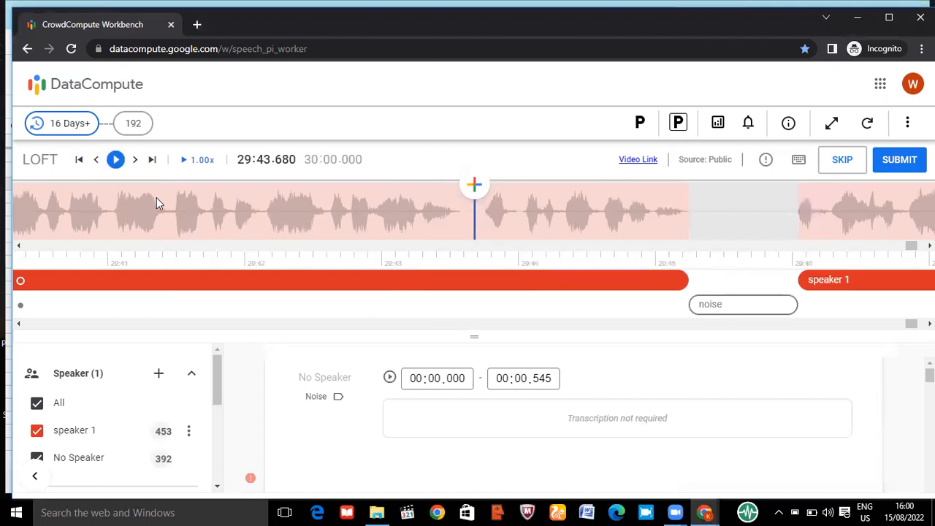
{"action": "left_click", "coordinate": [712, 305]}
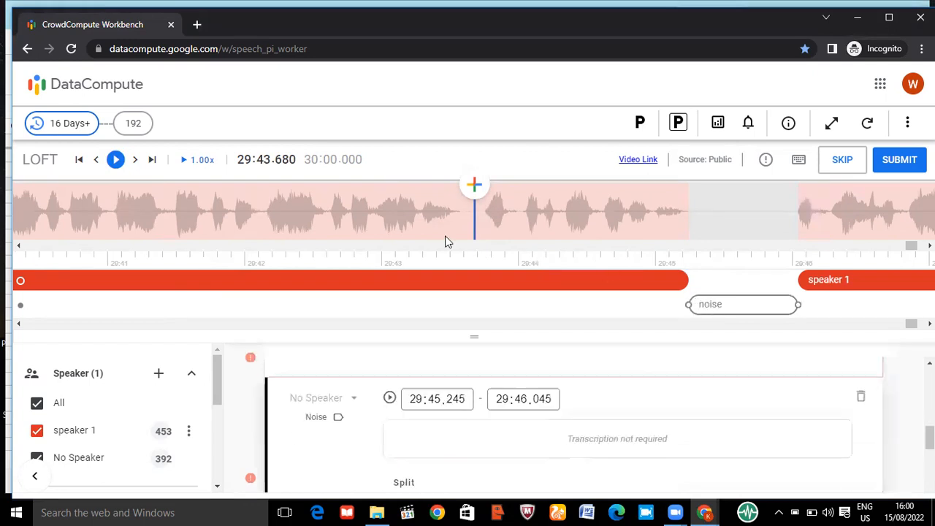
{"action": "left_click", "coordinate": [398, 231]}
{"action": "left_click", "coordinate": [398, 229]}
{"action": "left_click", "coordinate": [398, 228]}
{"action": "left_click", "coordinate": [398, 228]}
{"action": "left_click", "coordinate": [398, 229]}
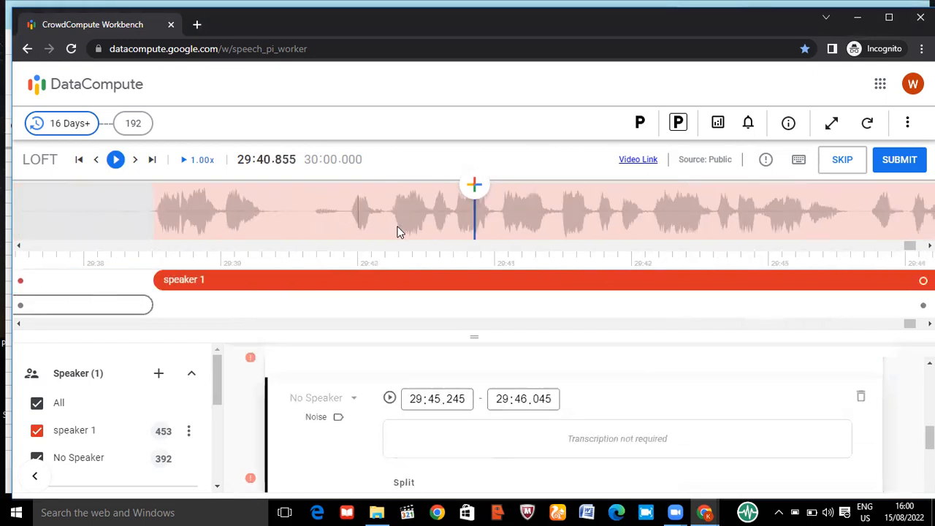
{"action": "left_click", "coordinate": [398, 229]}
{"action": "left_click", "coordinate": [131, 218]}
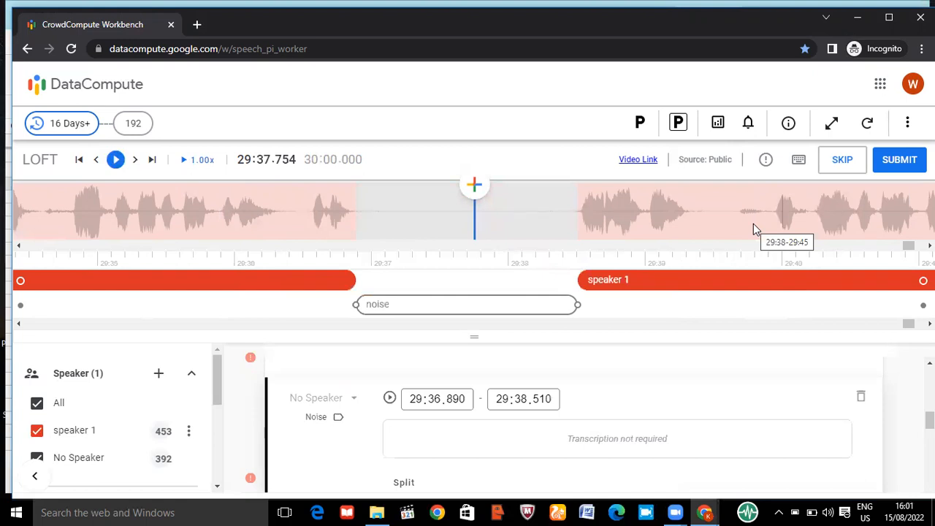
Advance through the LOFT audio to about 29:52 and examine the unsegmented stretch near the end
{"action": "left_click", "coordinate": [753, 224]}
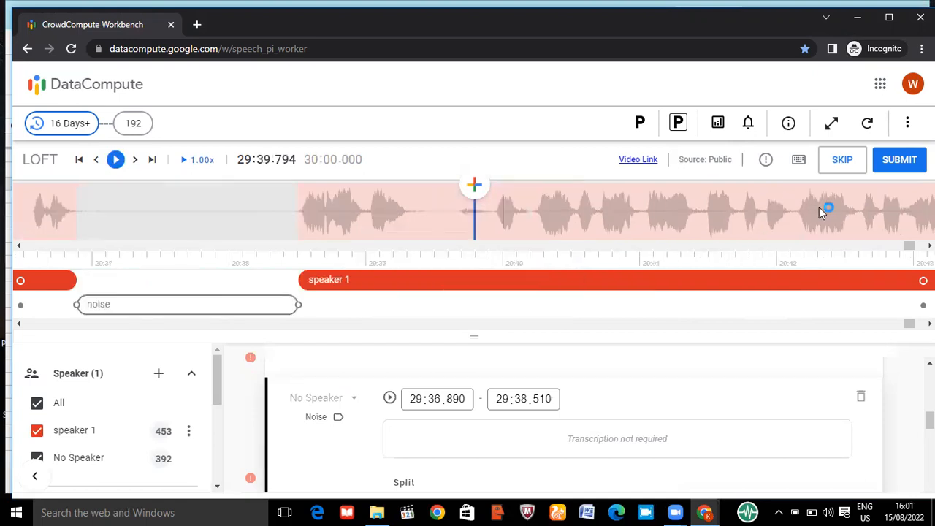
{"action": "left_click", "coordinate": [818, 208]}
{"action": "double_click", "coordinate": [819, 208]}
{"action": "left_click", "coordinate": [819, 208]}
{"action": "left_click", "coordinate": [819, 208]}
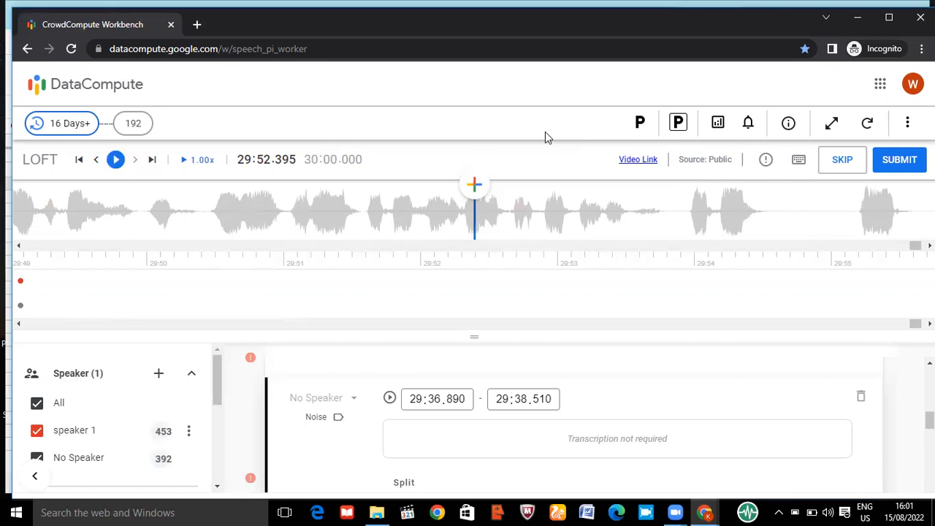
Park the question with the "Park and hold the current Question on the Workbench" option, check its Parking Lot entry and return to the Workbench
{"action": "left_click", "coordinate": [641, 130]}
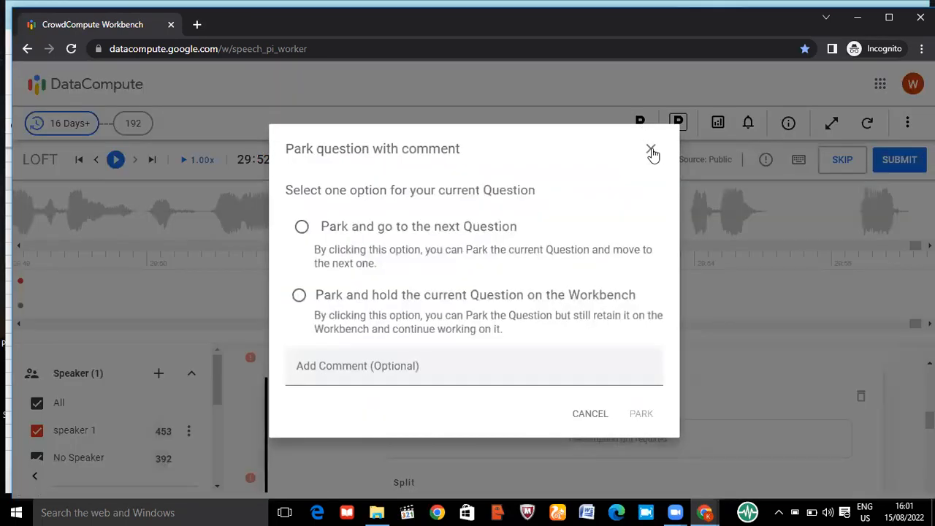
{"action": "left_click", "coordinate": [651, 152]}
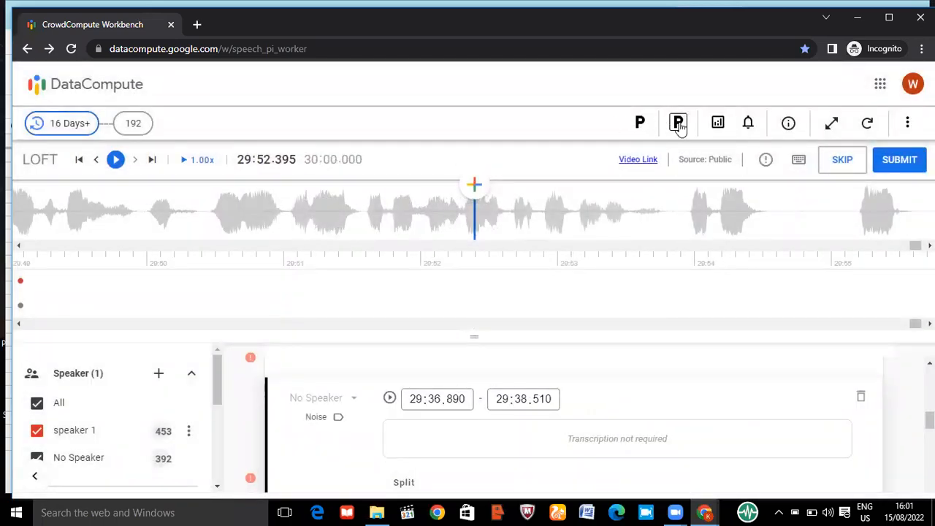
{"action": "left_click", "coordinate": [640, 124]}
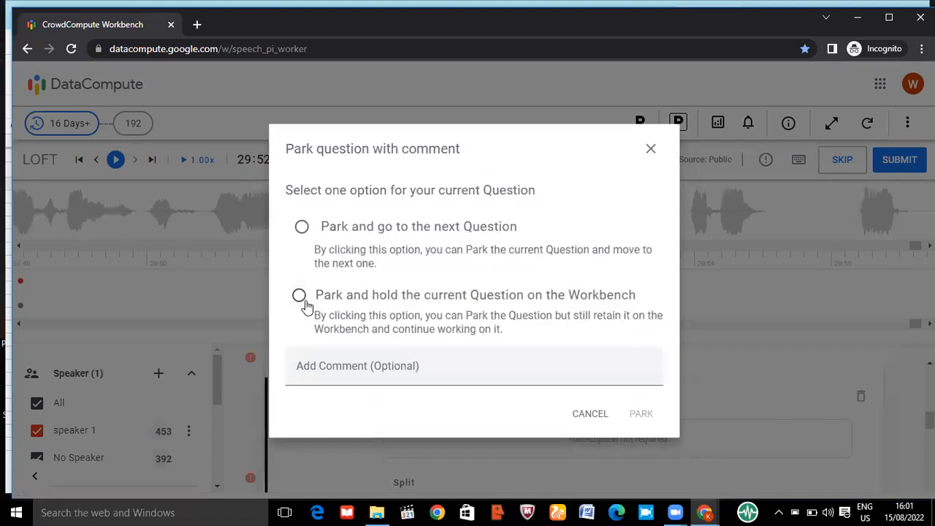
{"action": "left_click", "coordinate": [299, 299]}
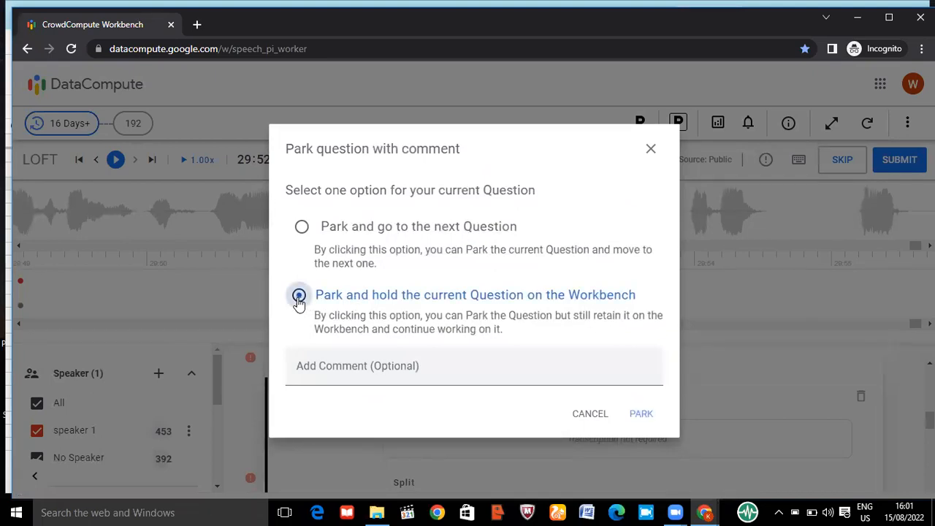
{"action": "left_click", "coordinate": [639, 415]}
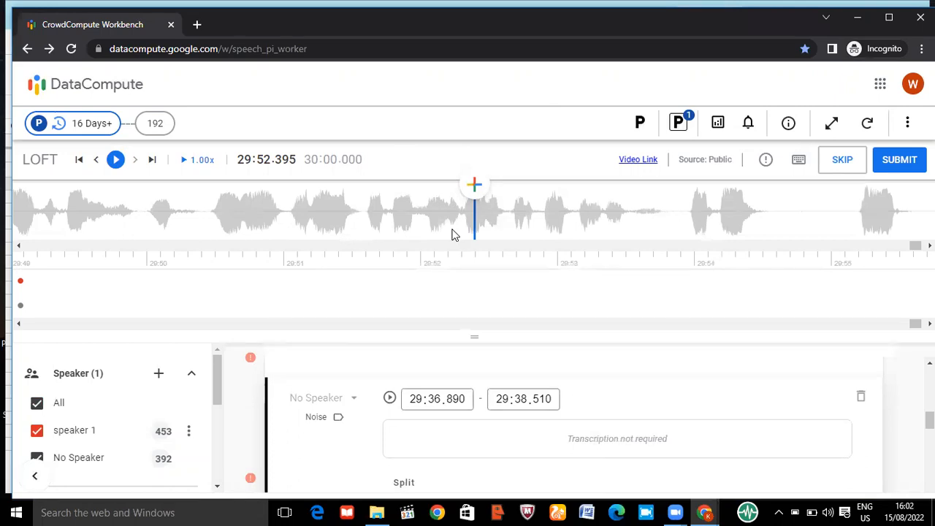
{"action": "left_click", "coordinate": [679, 129]}
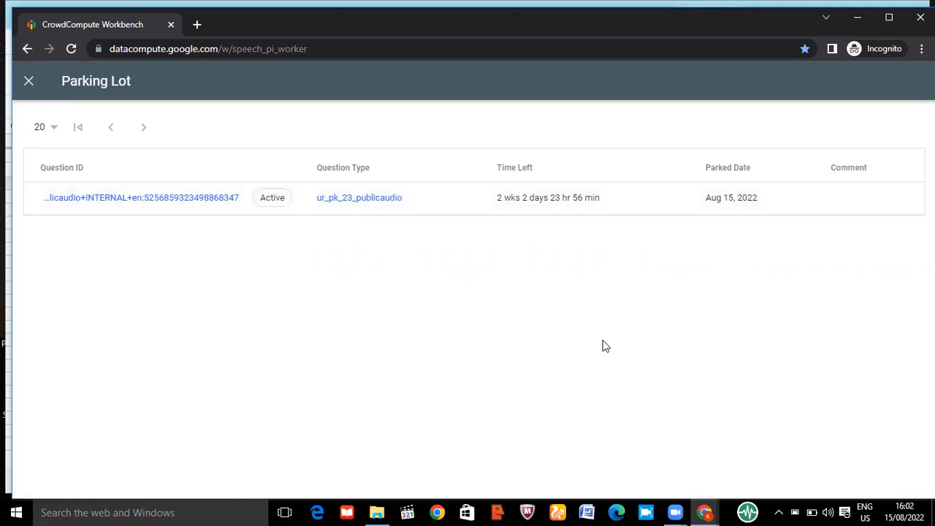
{"action": "left_click", "coordinate": [27, 49]}
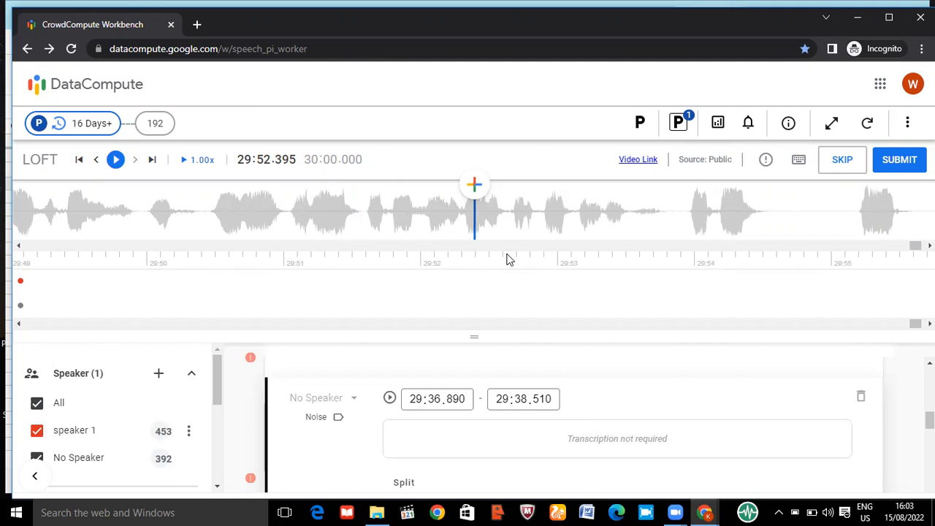
Go back along the waveform to about 29:47 and inspect the last speaker 1 and noise segments
{"action": "left_click", "coordinate": [125, 204]}
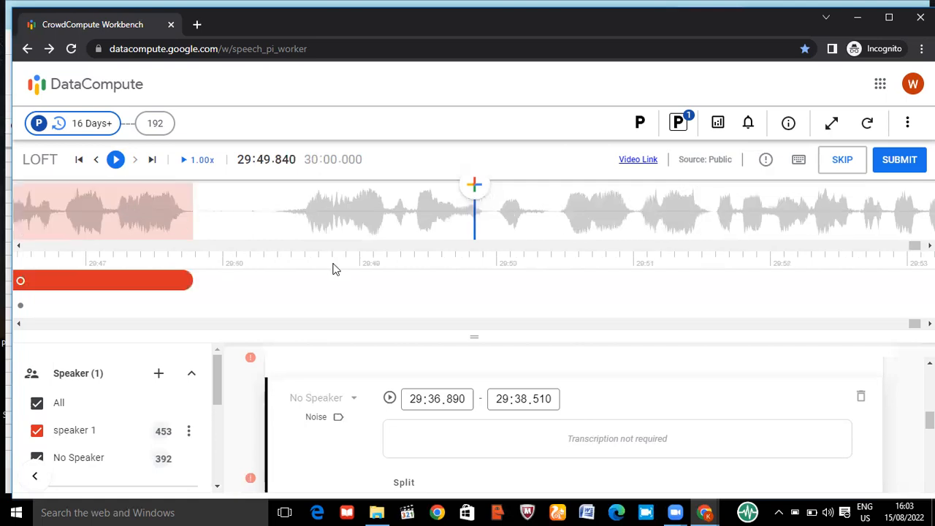
{"action": "left_click", "coordinate": [282, 216]}
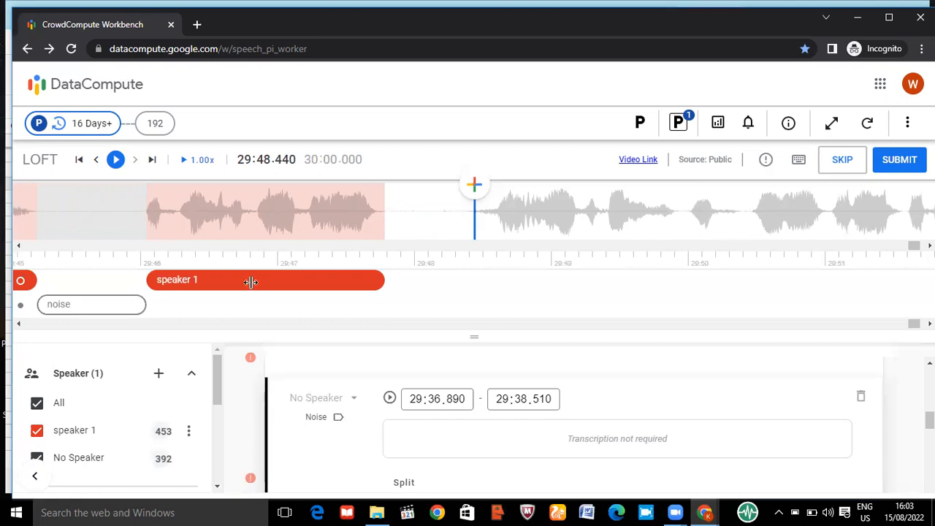
{"action": "left_click", "coordinate": [132, 304]}
{"action": "left_click", "coordinate": [347, 214]}
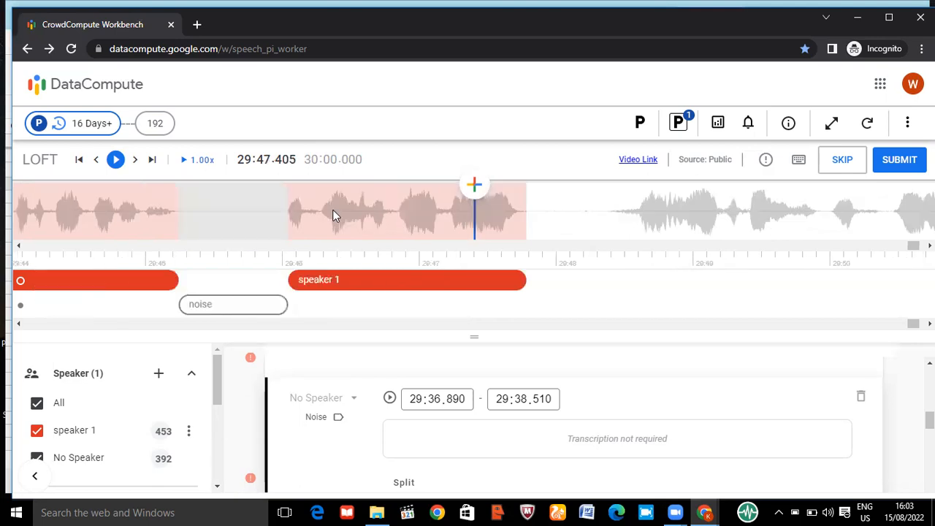
Return to the start of the recording and add two no-speaker segments from 00:00.000 to 00:01.000
{"action": "key", "text": "Home"}
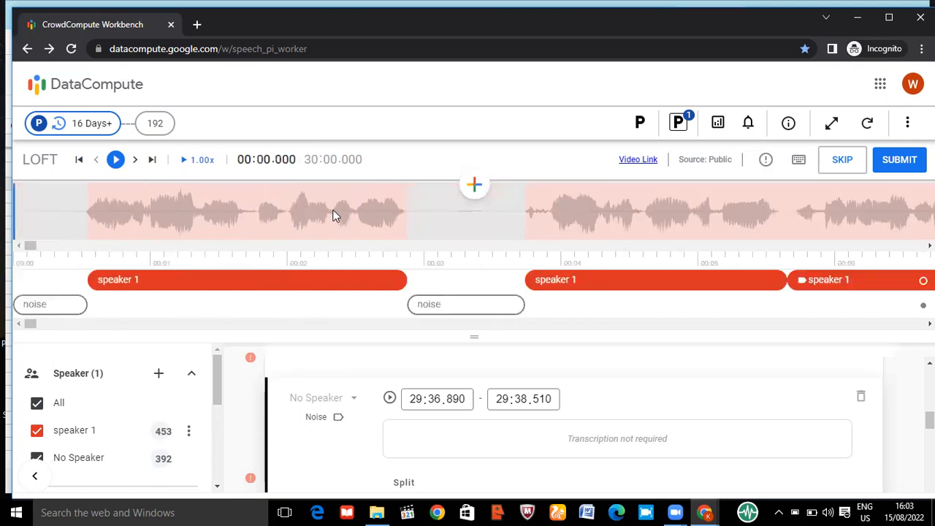
{"action": "left_click", "coordinate": [459, 214]}
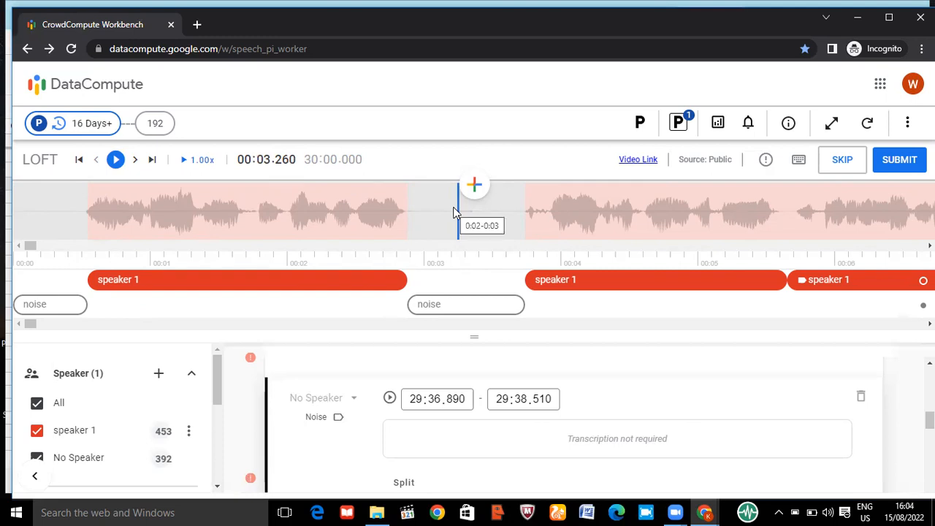
{"action": "key", "text": "Home"}
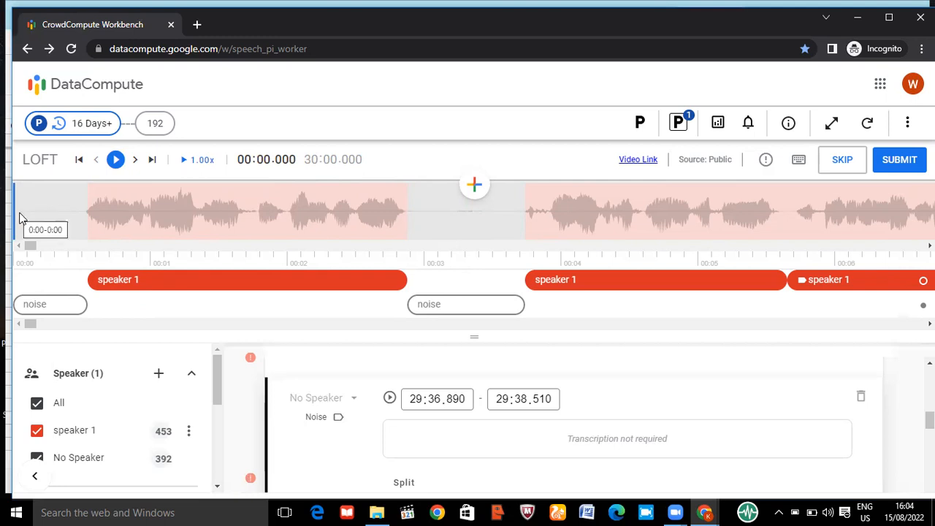
{"action": "left_click", "coordinate": [474, 187]}
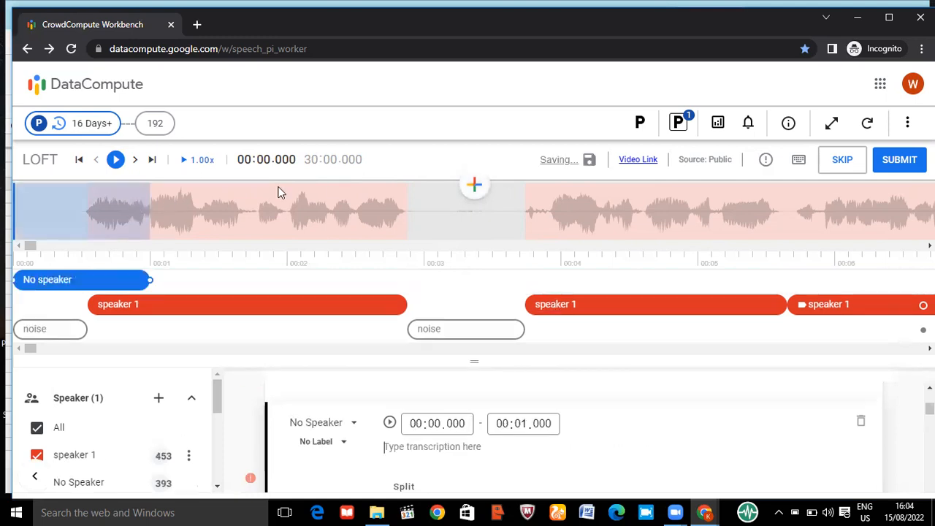
{"action": "left_click", "coordinate": [463, 195]}
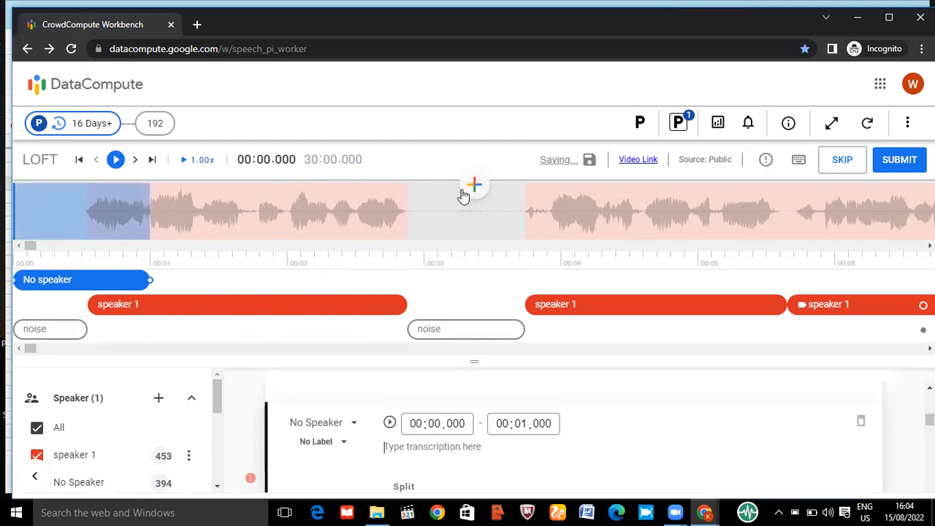
Delete both unlabelled no-speaker segments that start at 00:00.000
{"action": "left_click", "coordinate": [858, 431]}
{"action": "key", "text": "Return"}
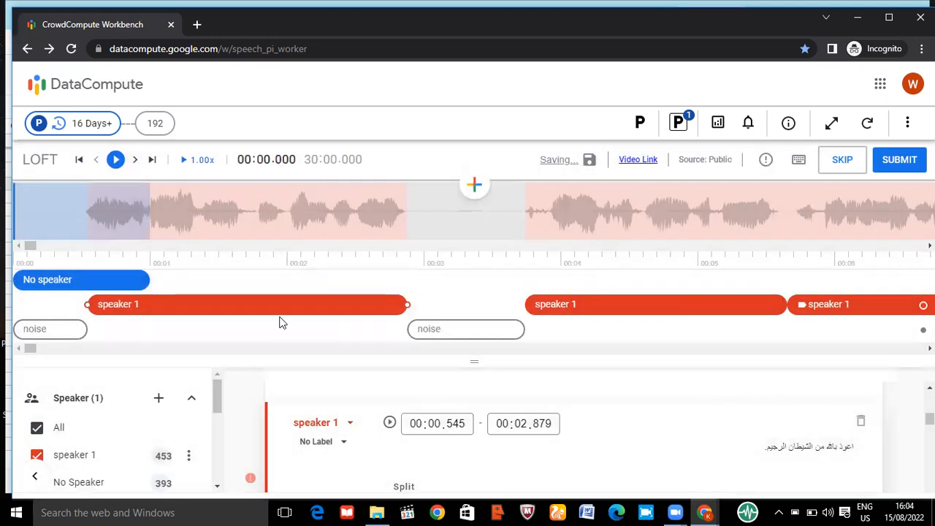
{"action": "left_click", "coordinate": [135, 284]}
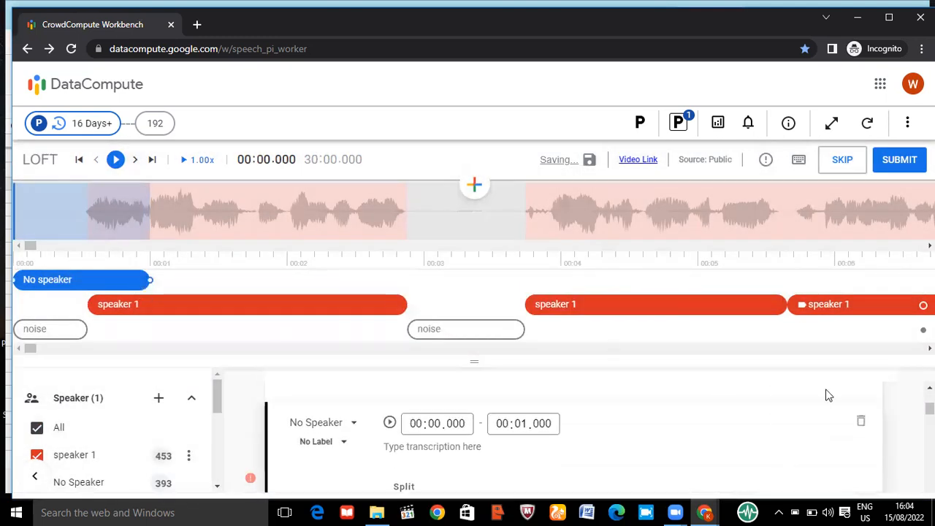
{"action": "left_click", "coordinate": [860, 418]}
{"action": "key", "text": "Return"}
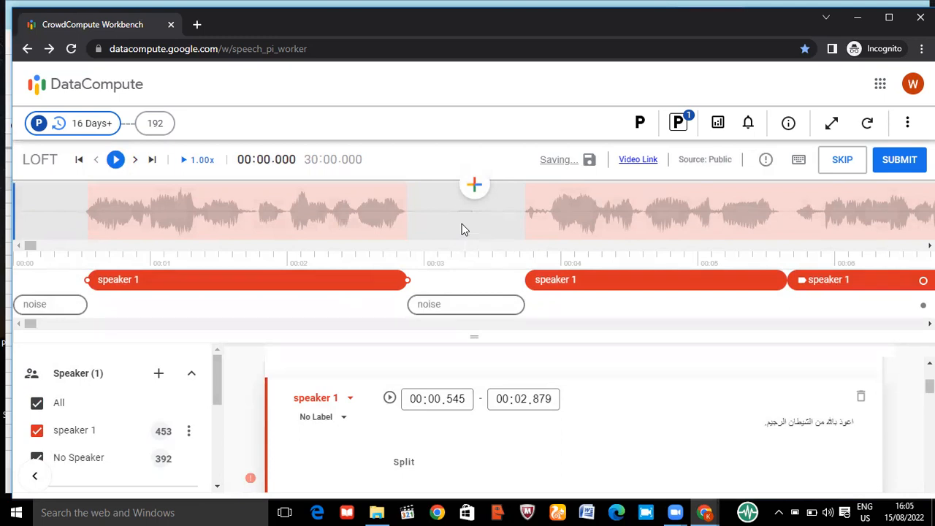
Add a no-speaker segment at 00:00.000, extend its end to 29:59.999 and consult the shortcuts guide
{"action": "key", "text": "Return"}
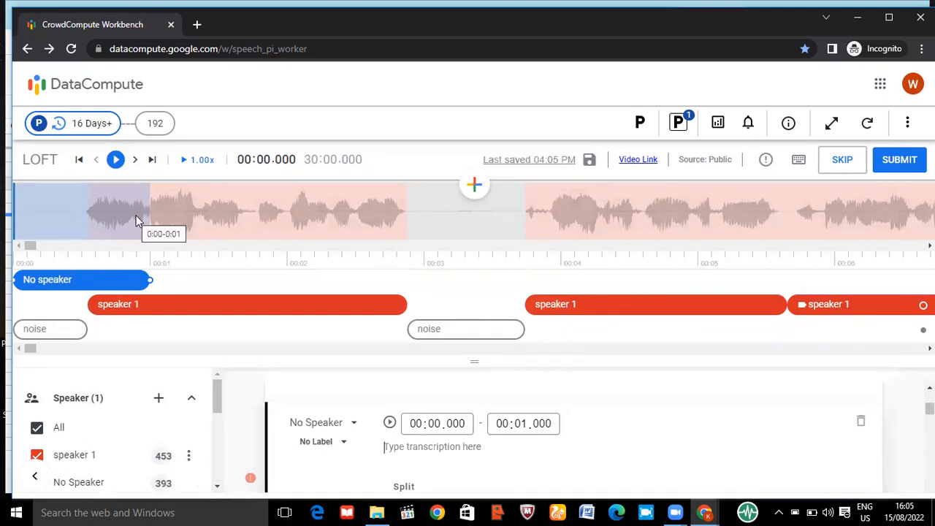
{"action": "left_click", "coordinate": [430, 213]}
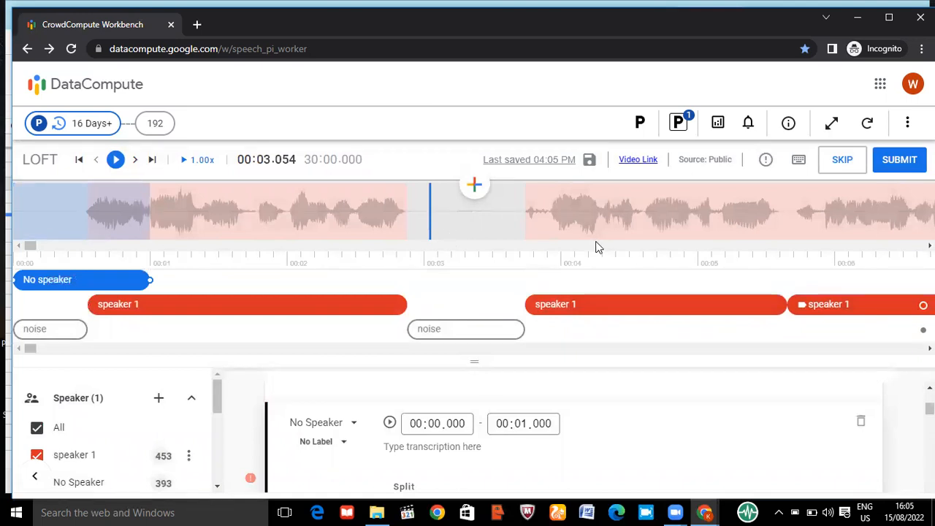
{"action": "key", "text": "End"}
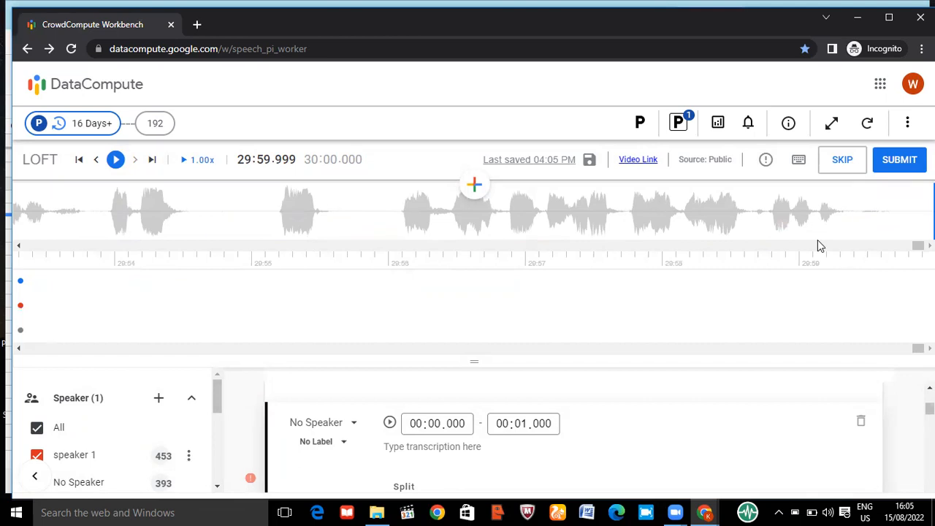
{"action": "key", "text": "]"}
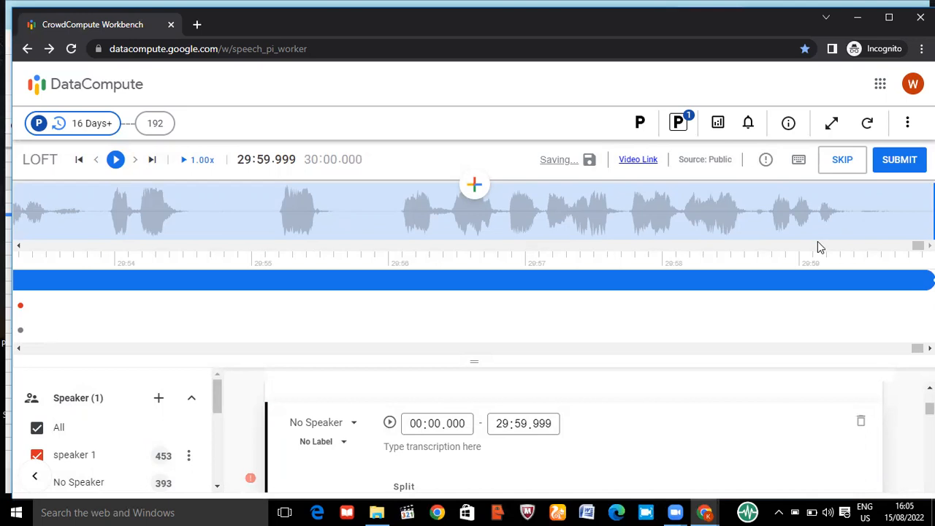
{"action": "left_click", "coordinate": [799, 162]}
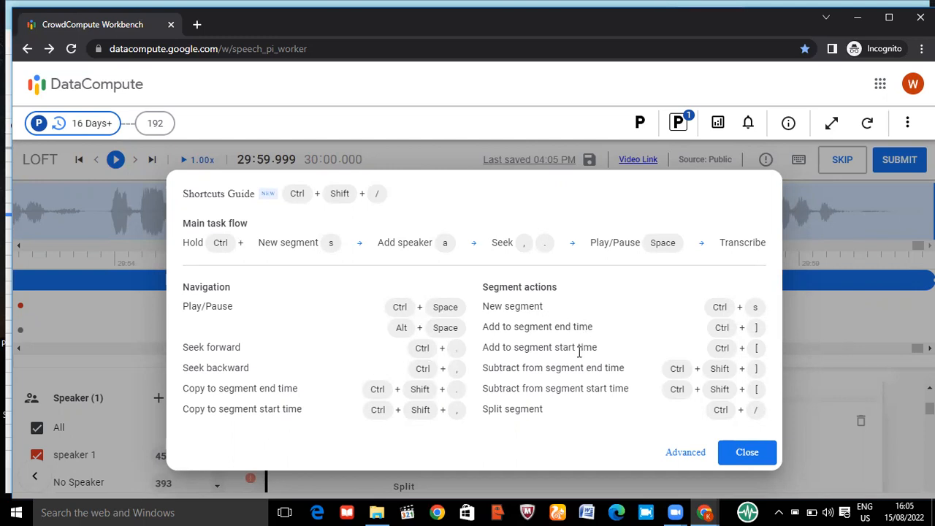
{"action": "left_click", "coordinate": [746, 452]}
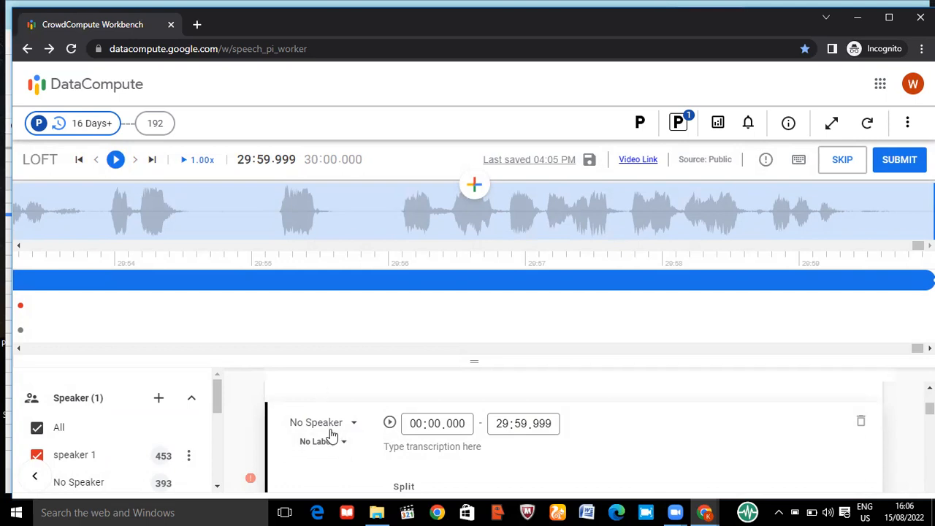
Label the full-length no-speaker segment as Noise, and delete that segment
{"action": "left_click", "coordinate": [343, 450]}
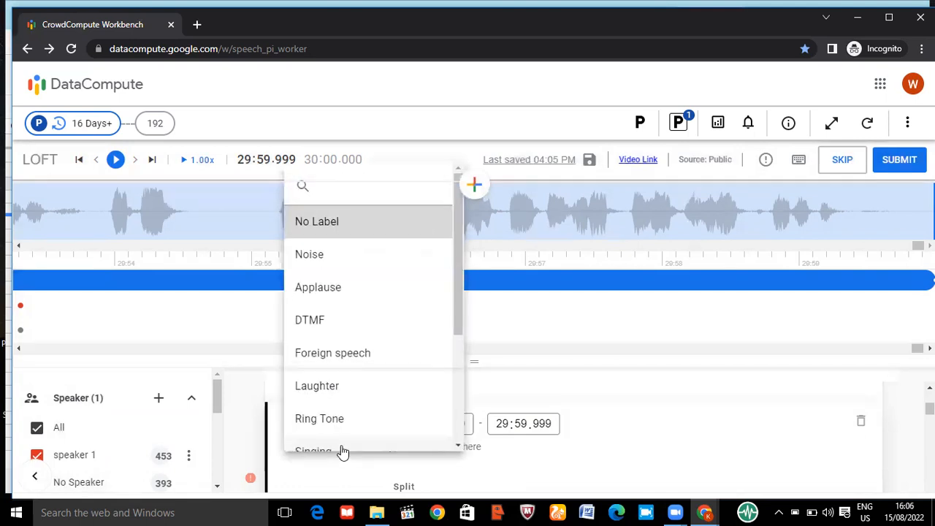
{"action": "left_click", "coordinate": [300, 264]}
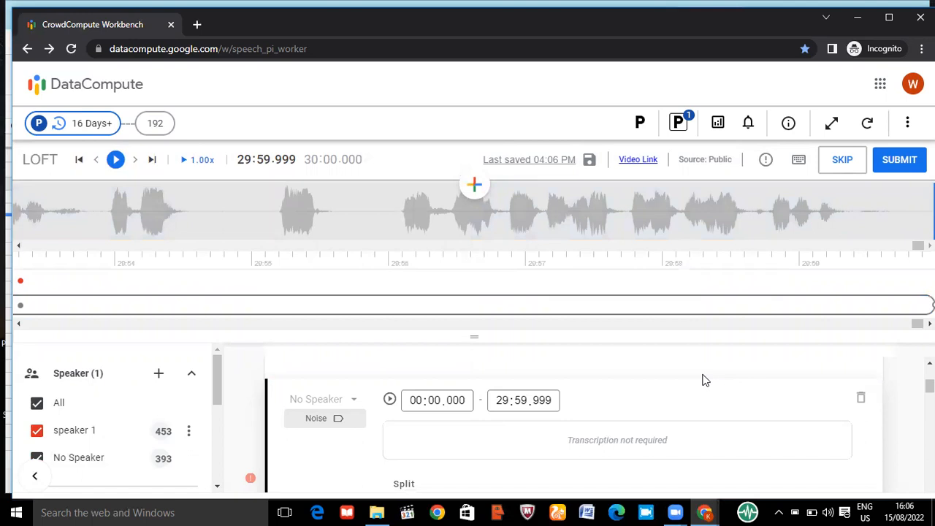
{"action": "left_click", "coordinate": [862, 399]}
{"action": "key", "text": "Return"}
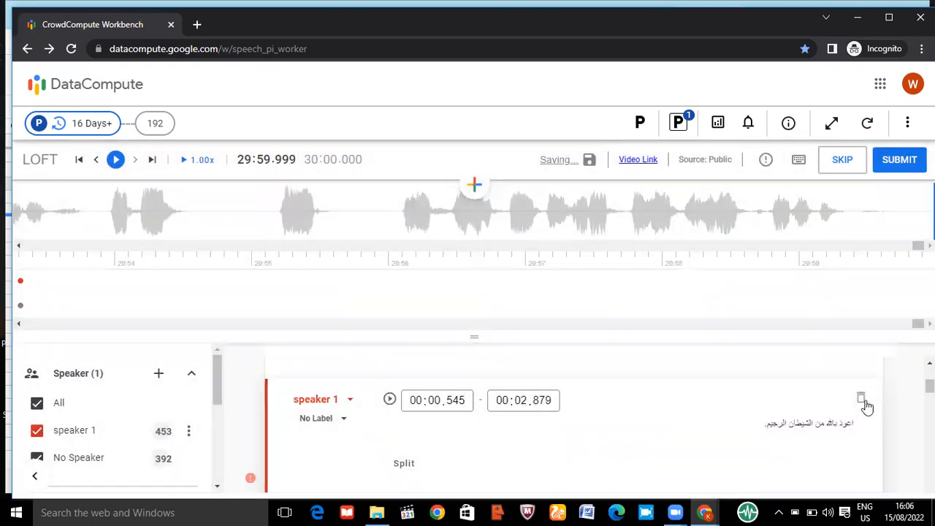
Select the noise segment starting at 29:36.890 and readjust its end to 29:38.510
{"action": "scroll", "coordinate": [269, 223], "scroll_direction": "up", "scroll_amount": 5}
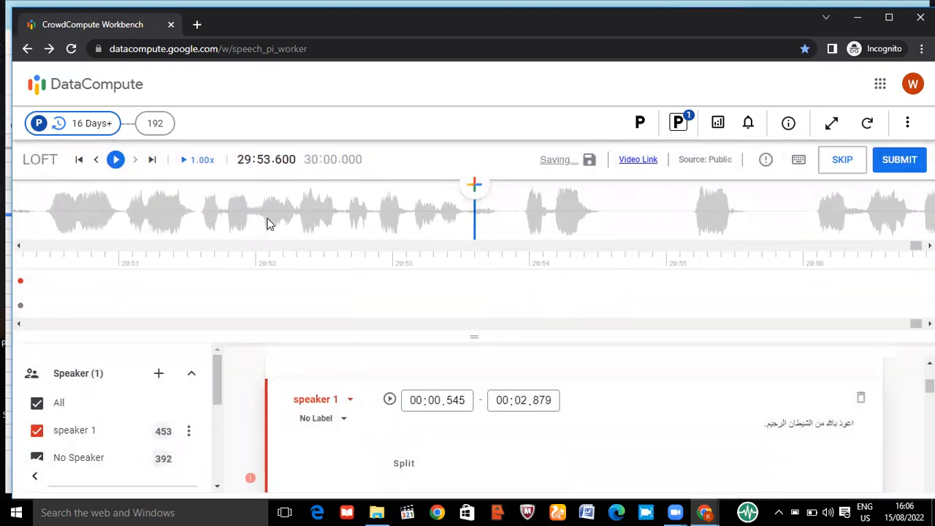
{"action": "scroll", "coordinate": [269, 224], "scroll_direction": "up", "scroll_amount": 6}
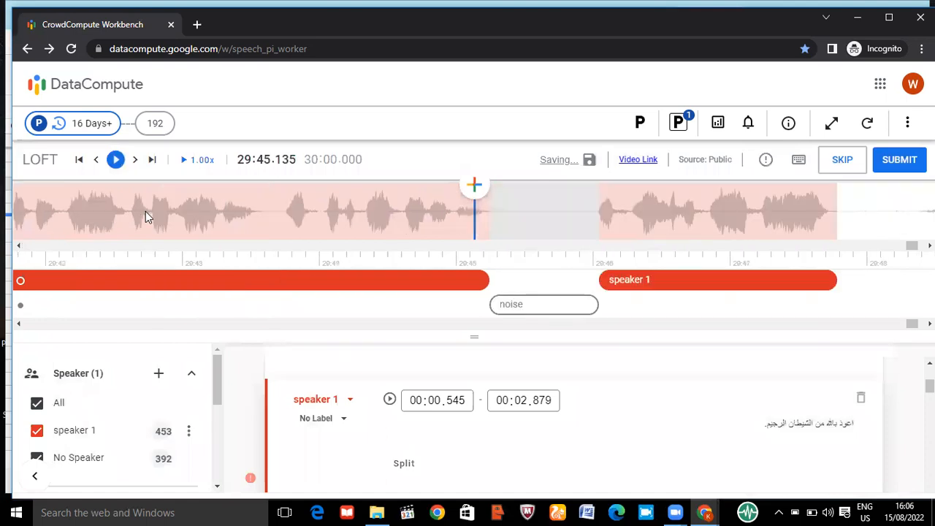
{"action": "scroll", "coordinate": [284, 239], "scroll_direction": "up", "scroll_amount": 4}
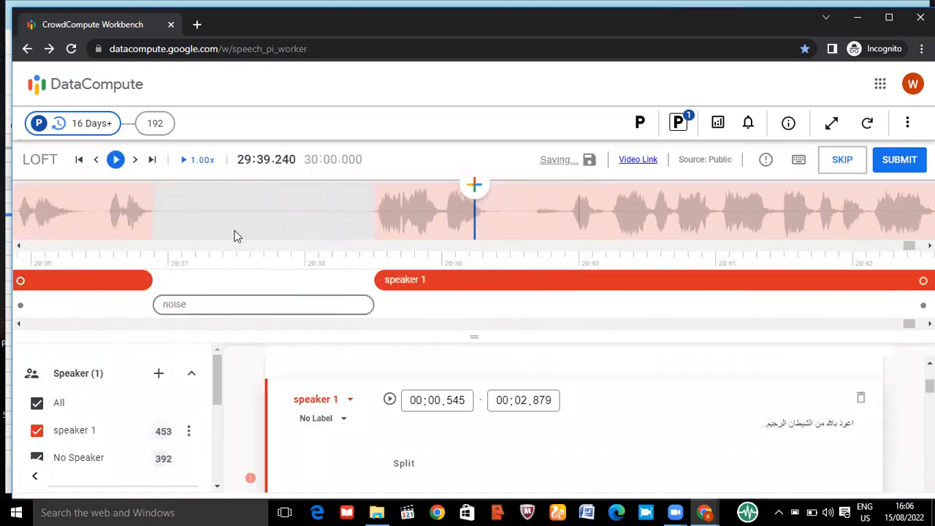
{"action": "left_click", "coordinate": [219, 303]}
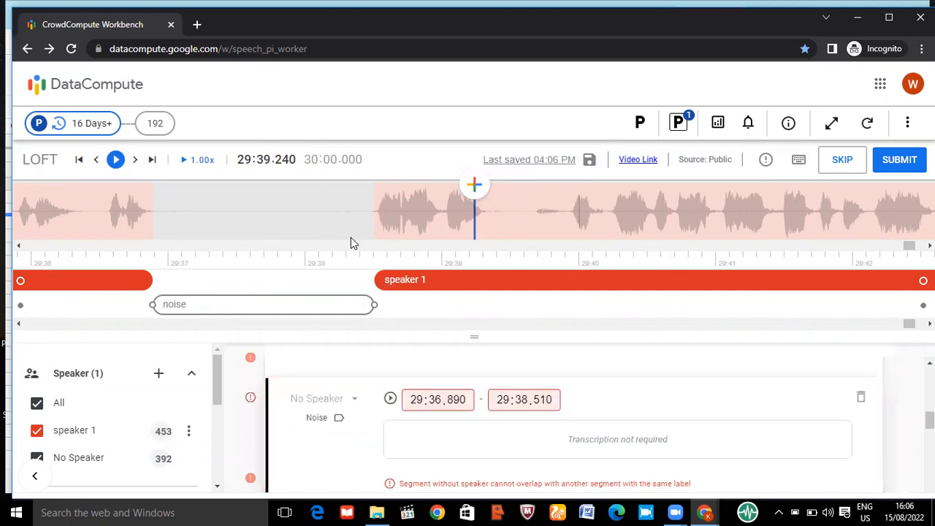
{"action": "mouse_move", "coordinate": [373, 305]}
{"action": "left_mouse_down"}
{"action": "mouse_move", "coordinate": [382, 305]}
{"action": "mouse_move", "coordinate": [372, 305]}
{"action": "left_mouse_up"}
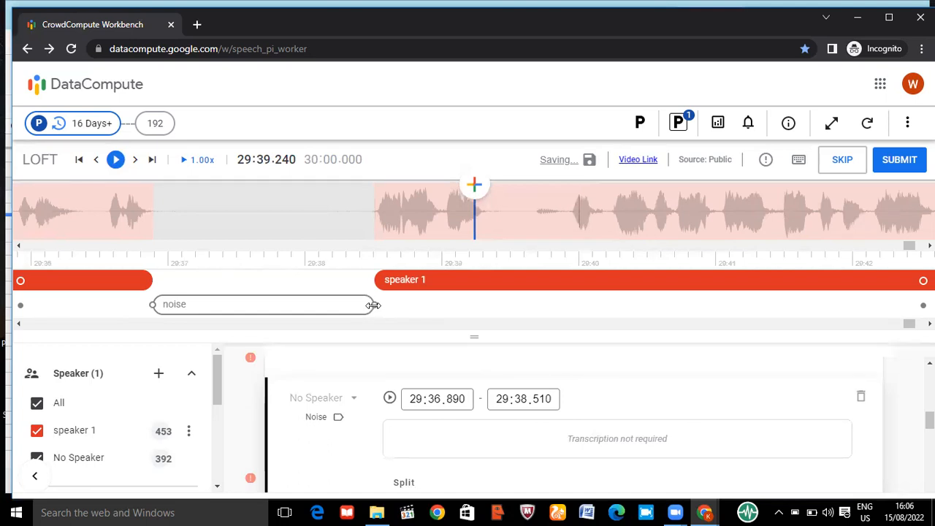
{"action": "scroll", "coordinate": [805, 221], "scroll_direction": "down", "scroll_amount": 5}
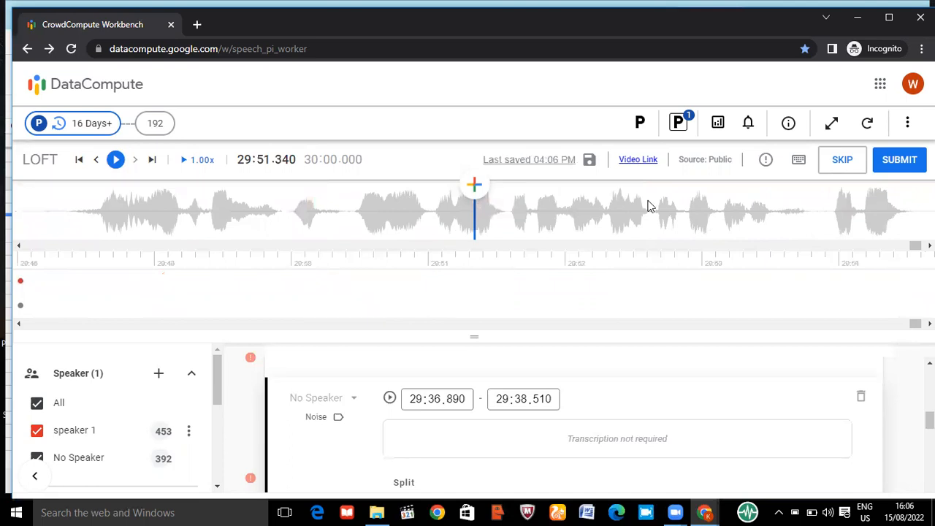
Review the existing speaker 1 and noise segments along the last minute of the timeline, together with the speaker and label list
{"action": "scroll", "coordinate": [253, 210], "scroll_direction": "up", "scroll_amount": 1}
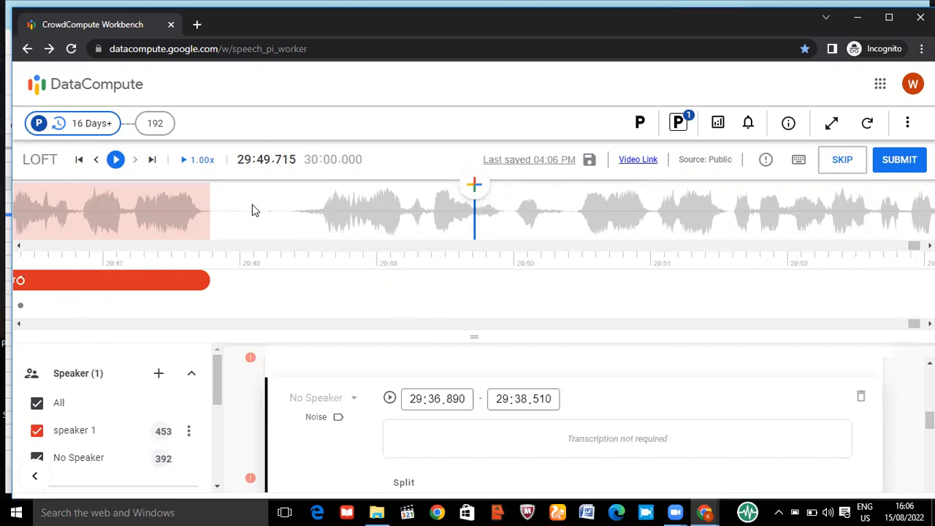
{"action": "left_click", "coordinate": [293, 204]}
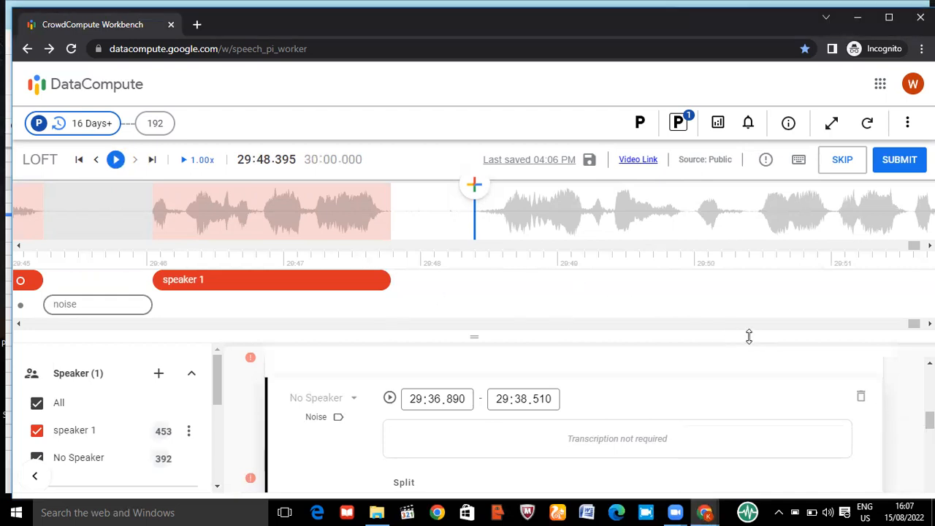
{"action": "left_click_drag", "start_coordinate": [914, 332], "coordinate": [889, 333]}
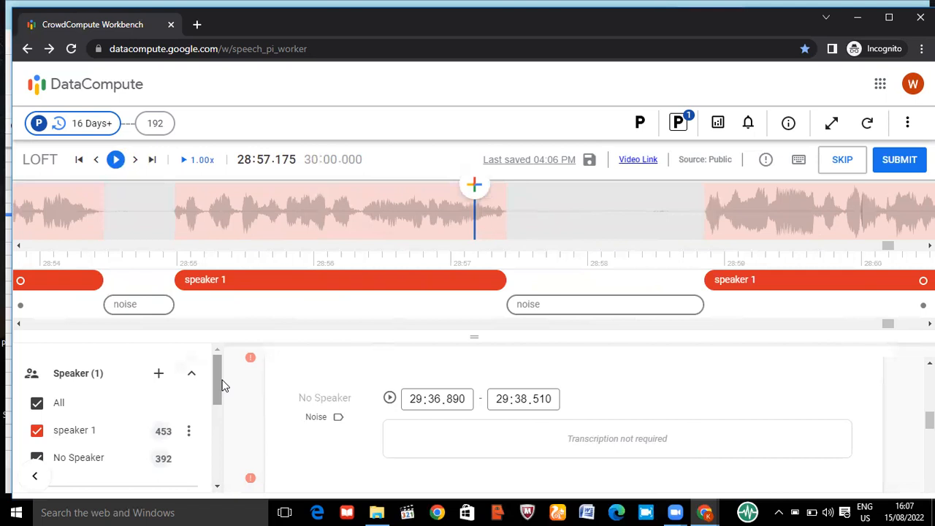
{"action": "left_click_drag", "start_coordinate": [216, 377], "coordinate": [220, 399]}
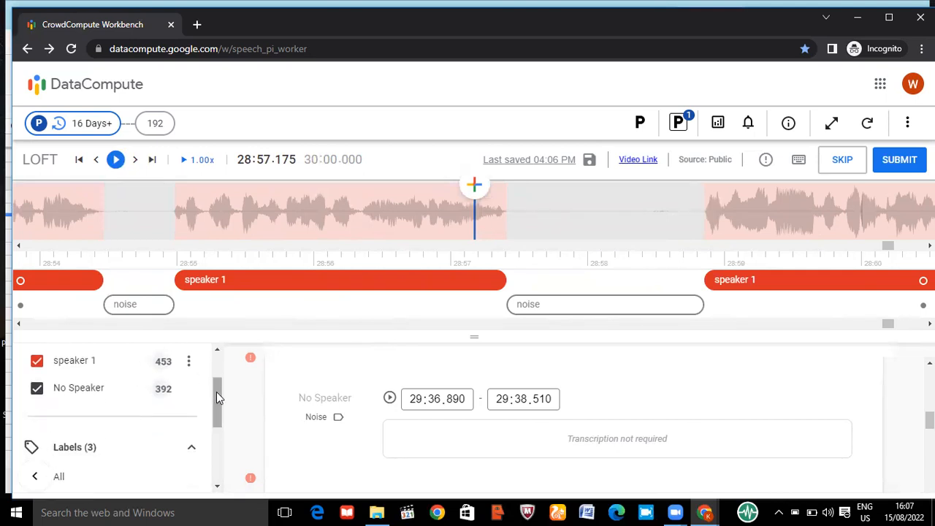
{"action": "left_click_drag", "start_coordinate": [218, 390], "coordinate": [210, 359]}
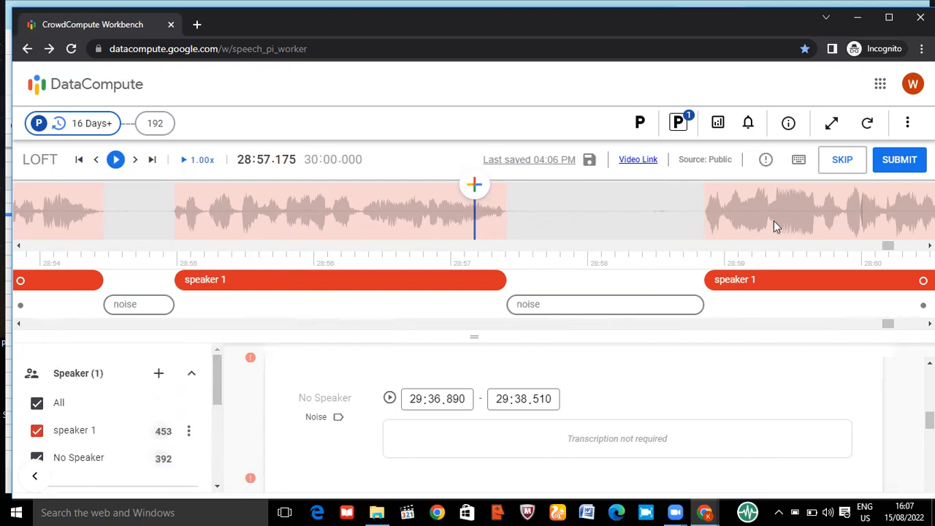
{"action": "scroll", "coordinate": [768, 222], "scroll_direction": "down", "scroll_amount": 6}
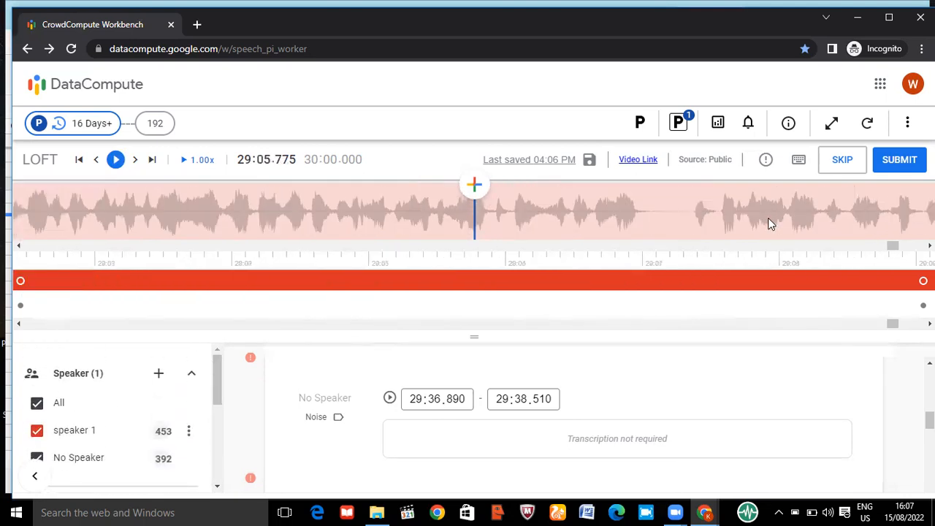
{"action": "scroll", "coordinate": [768, 223], "scroll_direction": "down", "scroll_amount": 6}
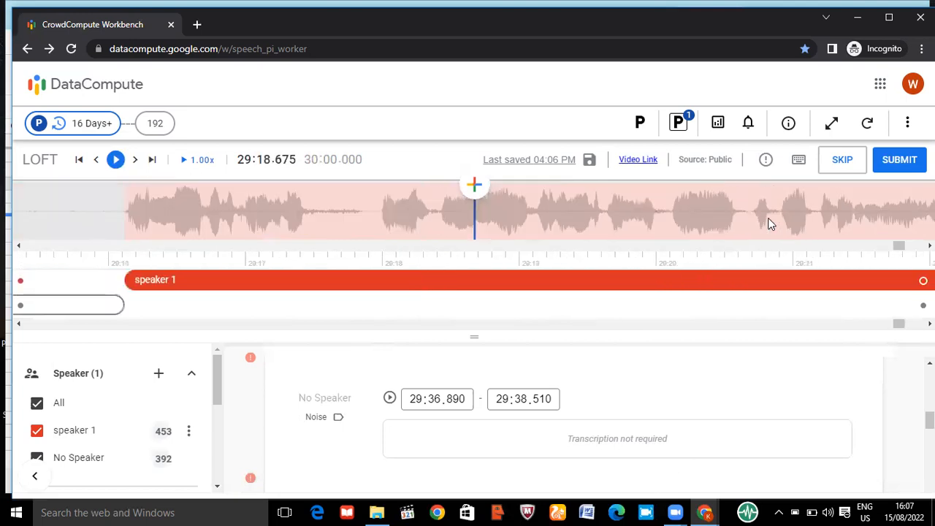
{"action": "scroll", "coordinate": [769, 223], "scroll_direction": "down", "scroll_amount": 1}
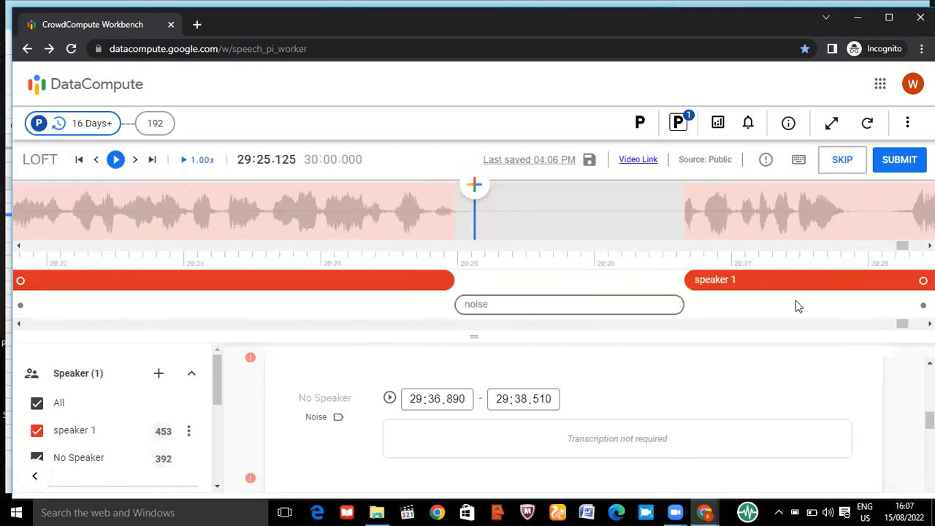
{"action": "left_click_drag", "start_coordinate": [902, 324], "coordinate": [911, 324]}
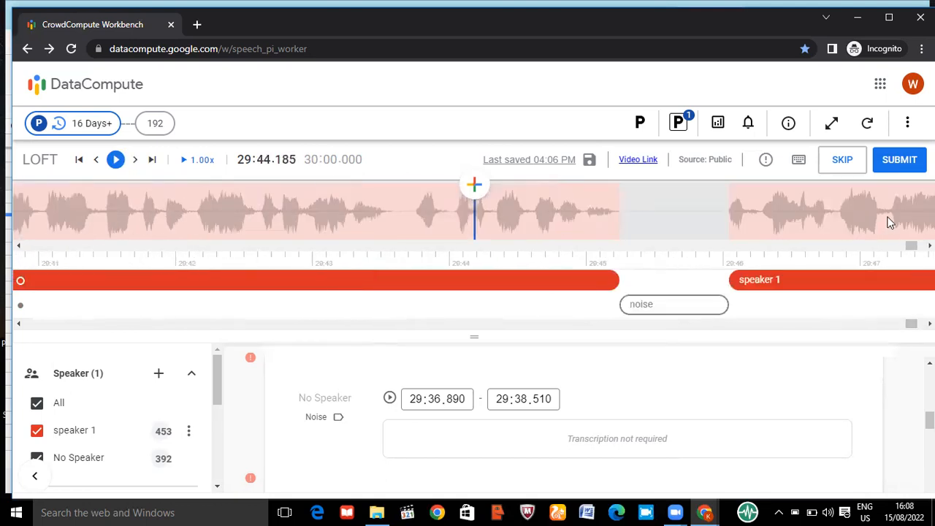
{"action": "double_click", "coordinate": [888, 219]}
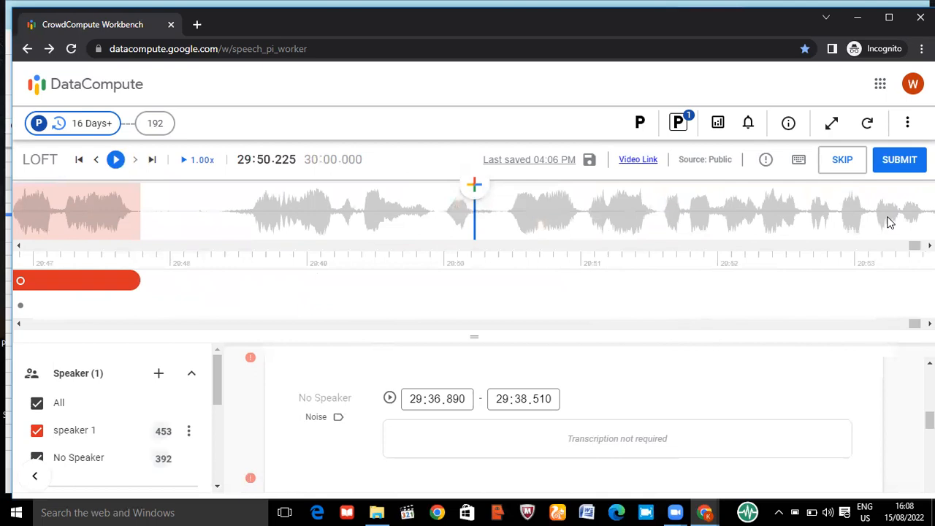
Add a segment at 29:48.395, where speech resumes after the last segment, play it back and assign it to speaker 1
{"action": "left_click", "coordinate": [225, 216]}
{"action": "key", "text": "Return"}
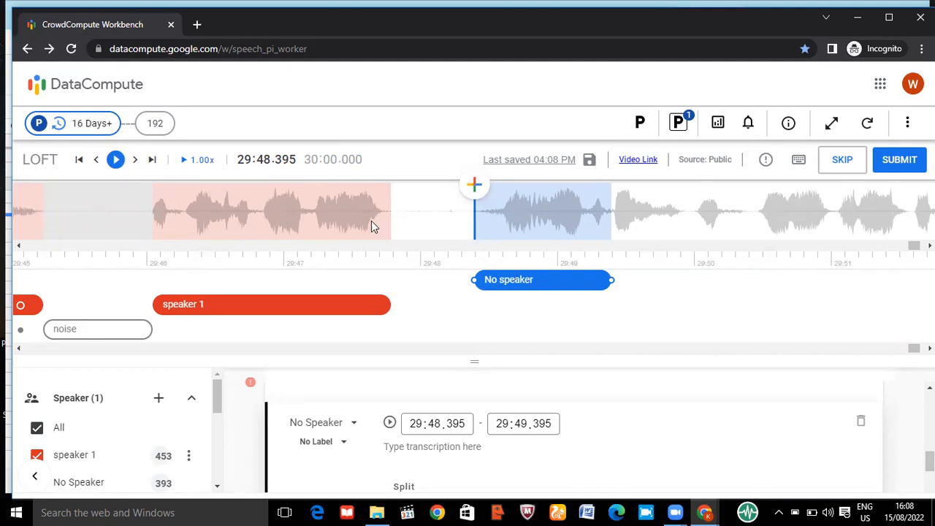
{"action": "key", "text": "space"}
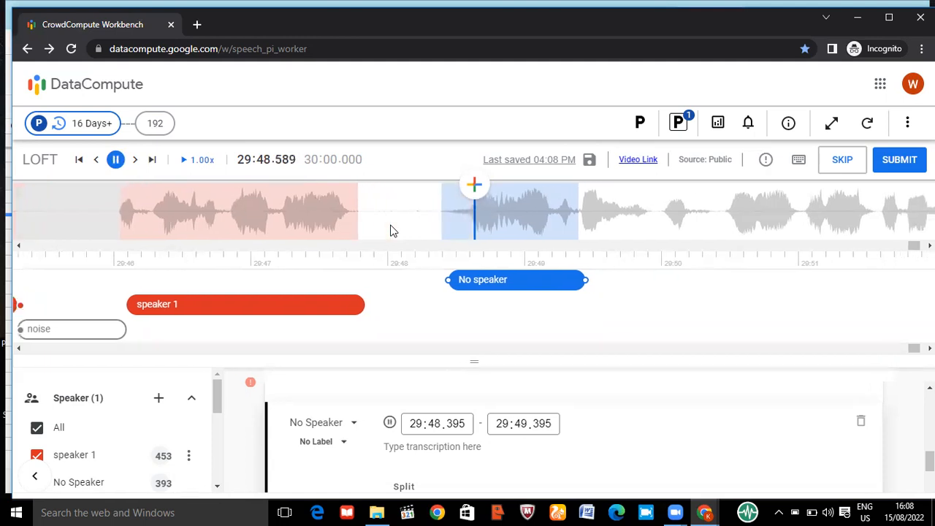
{"action": "key", "text": "space"}
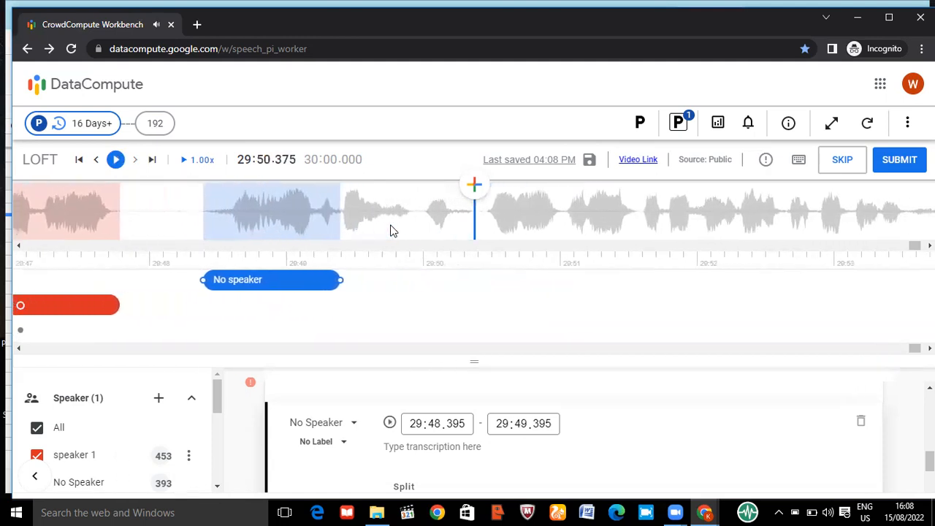
{"action": "left_click", "coordinate": [330, 423]}
{"action": "left_click", "coordinate": [323, 379]}
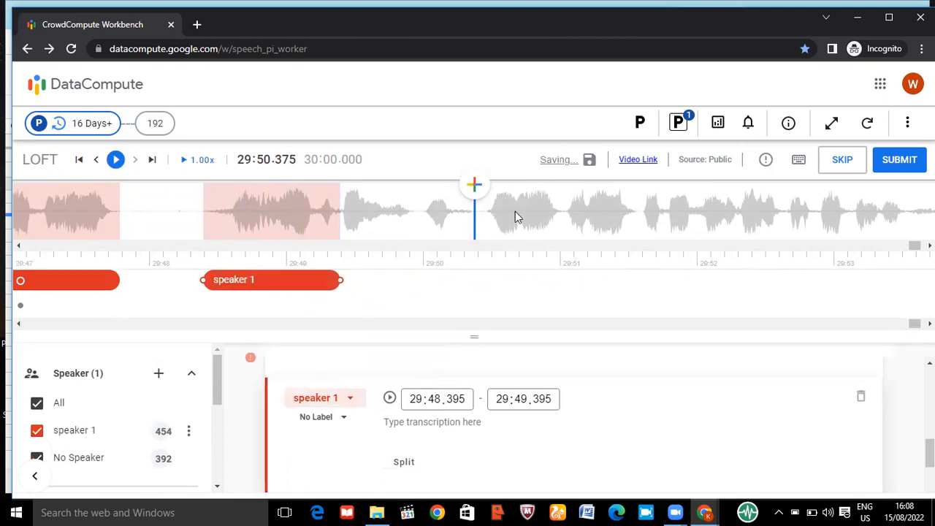
Listen past the new speaker 1 segment to find where the speech stops, and extend its end to 29:54.500
{"action": "left_click", "coordinate": [591, 219]}
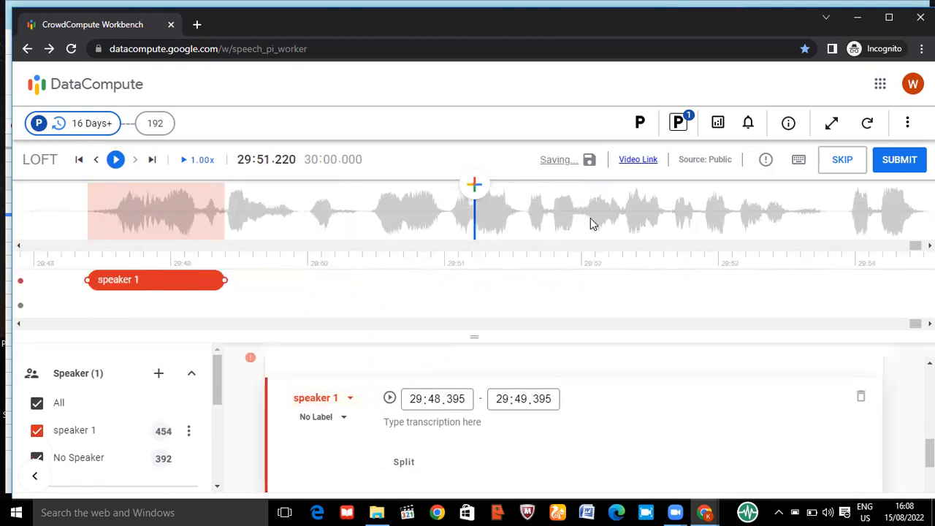
{"action": "left_click", "coordinate": [368, 221]}
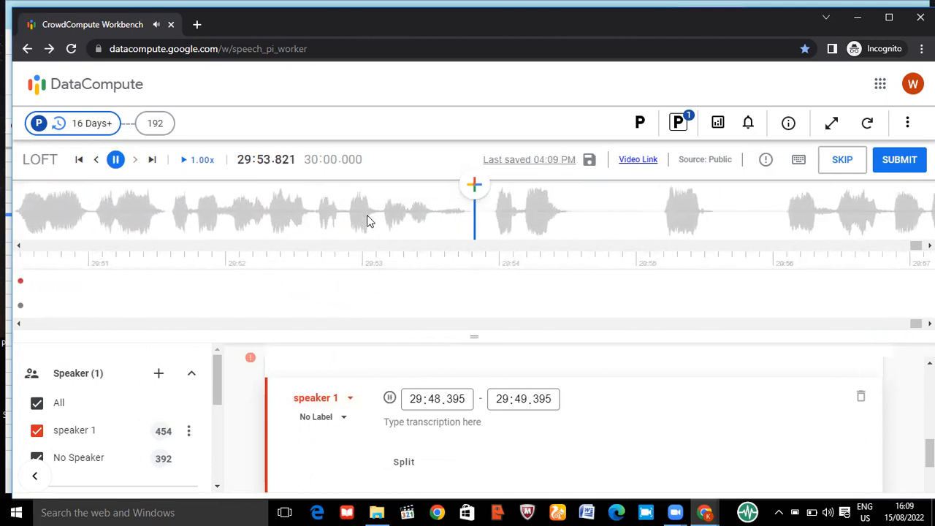
{"action": "key", "text": "space"}
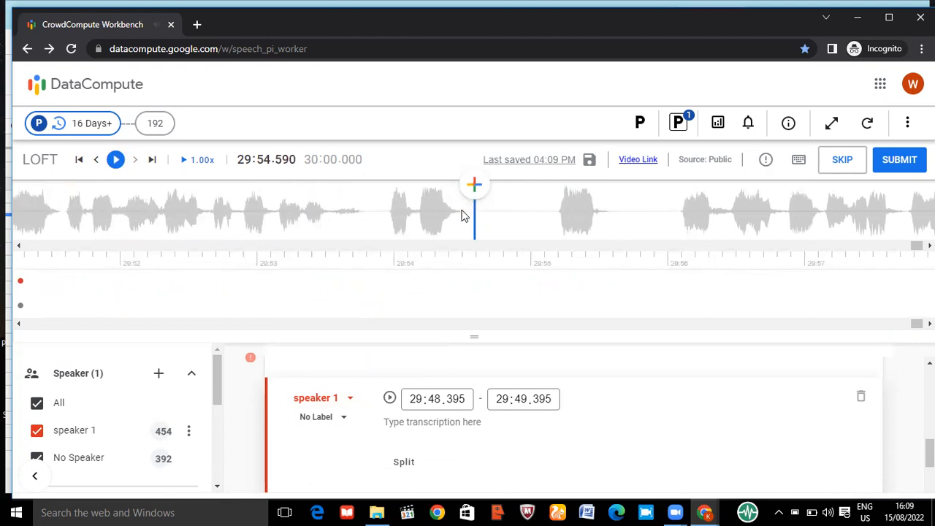
{"action": "left_click", "coordinate": [462, 211]}
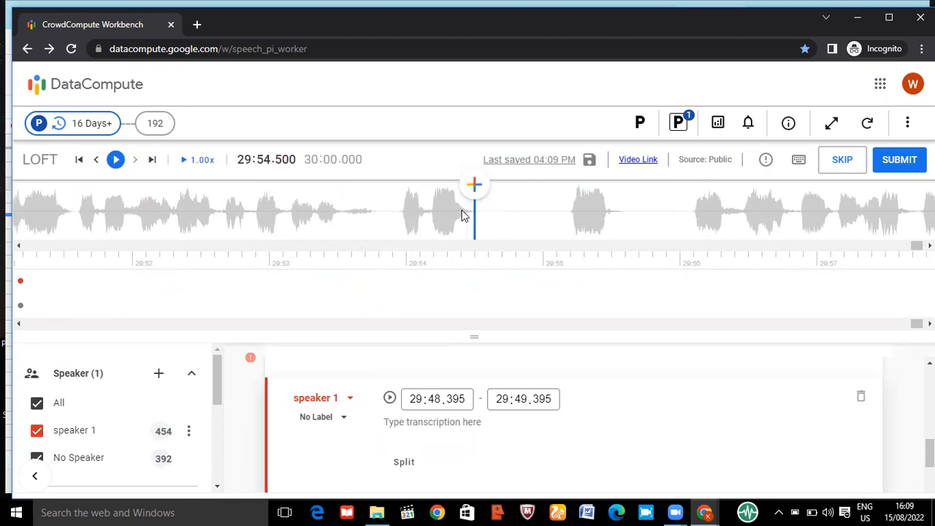
{"action": "key", "text": "]"}
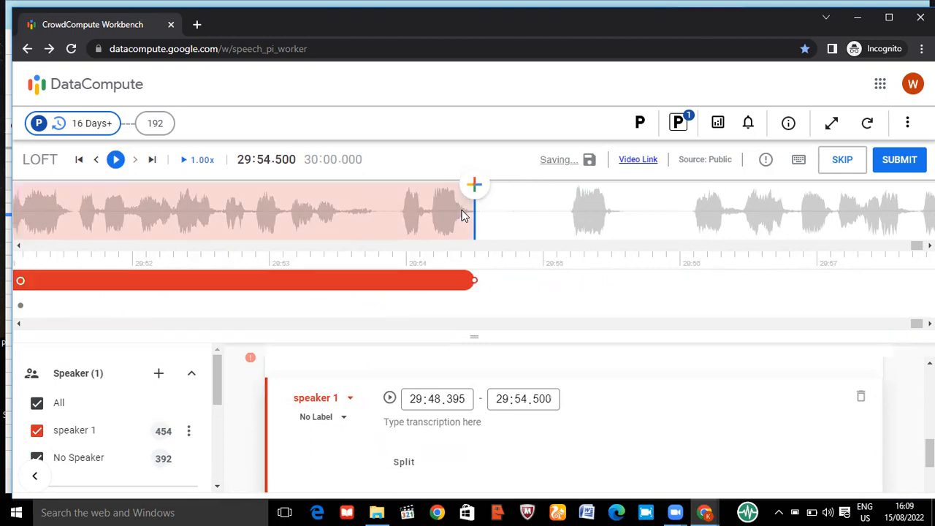
Fine-tune the end of the speaker 1 segment that starts at 29:48.395 to 29:54.495
{"action": "left_click", "coordinate": [442, 216]}
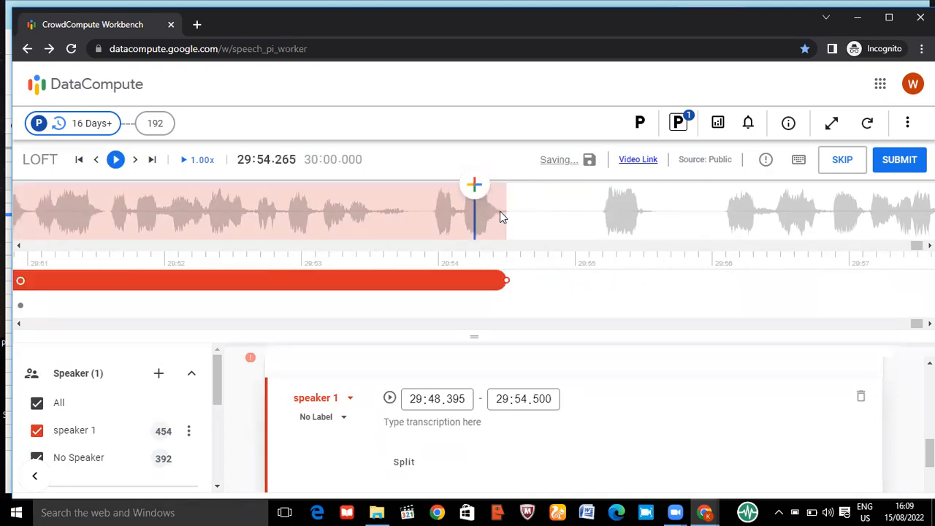
{"action": "left_click", "coordinate": [499, 211]}
{"action": "key", "text": "]"}
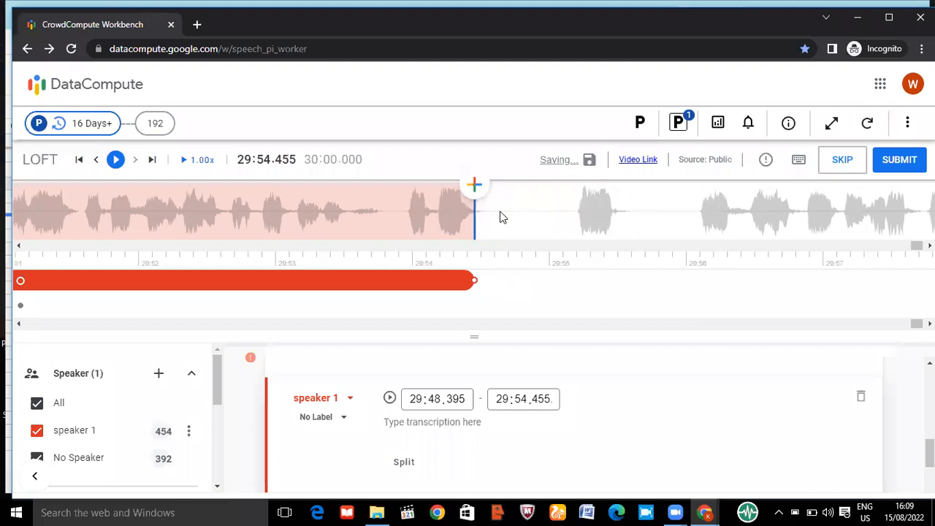
{"action": "left_click", "coordinate": [482, 214]}
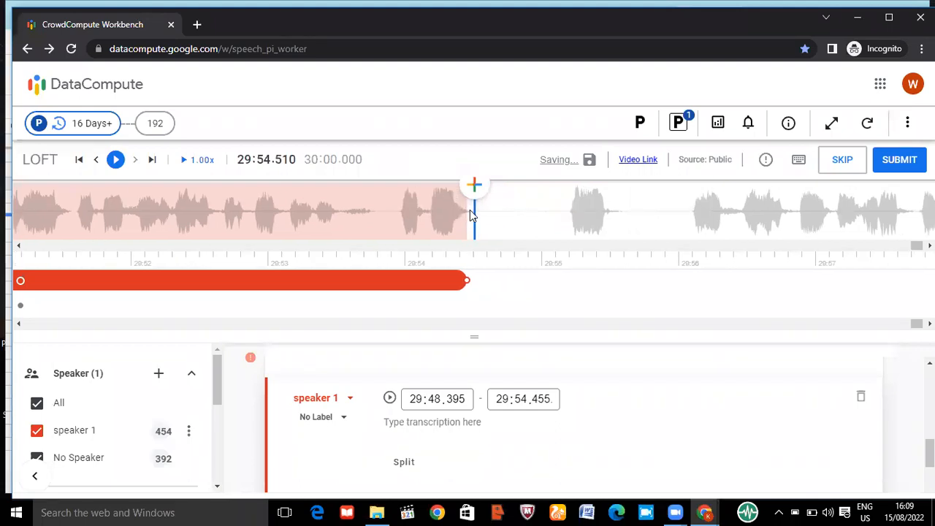
{"action": "left_click", "coordinate": [479, 210]}
{"action": "key", "text": "]"}
{"action": "left_click", "coordinate": [444, 213]}
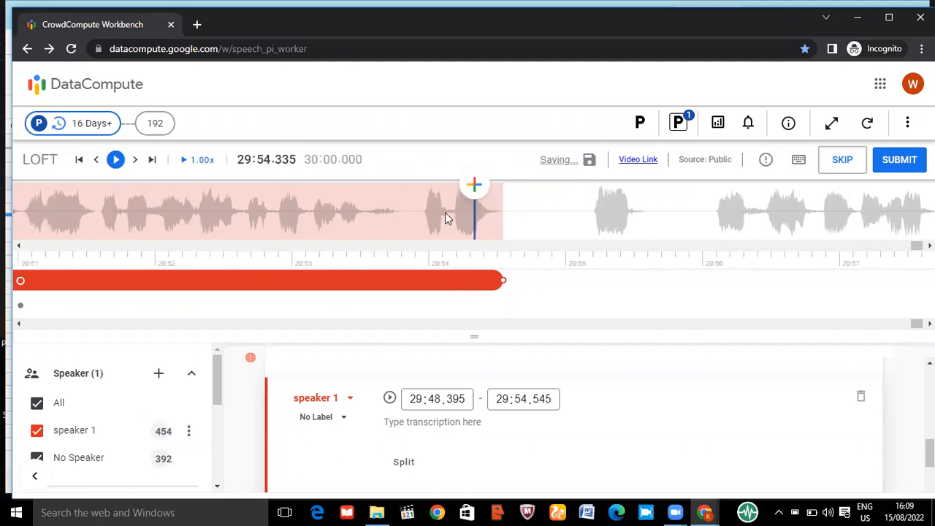
{"action": "left_click", "coordinate": [495, 210]}
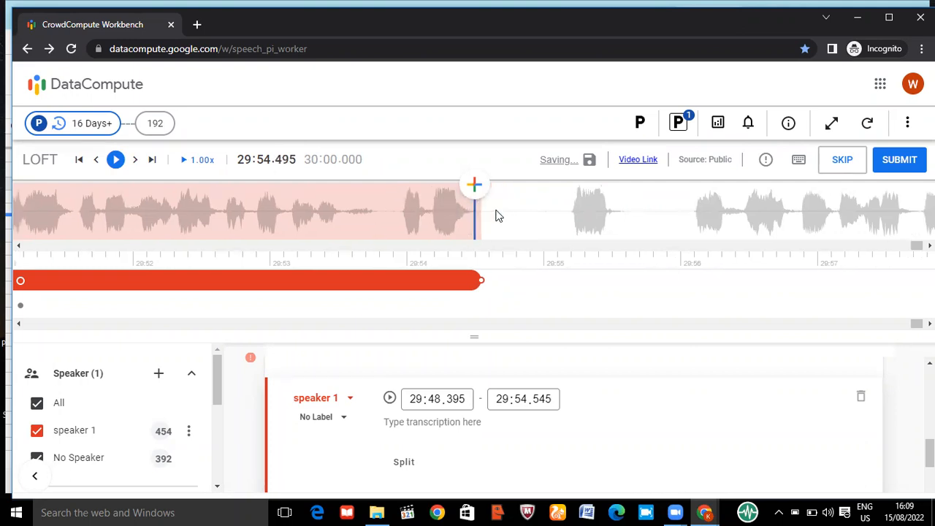
{"action": "key", "text": "]"}
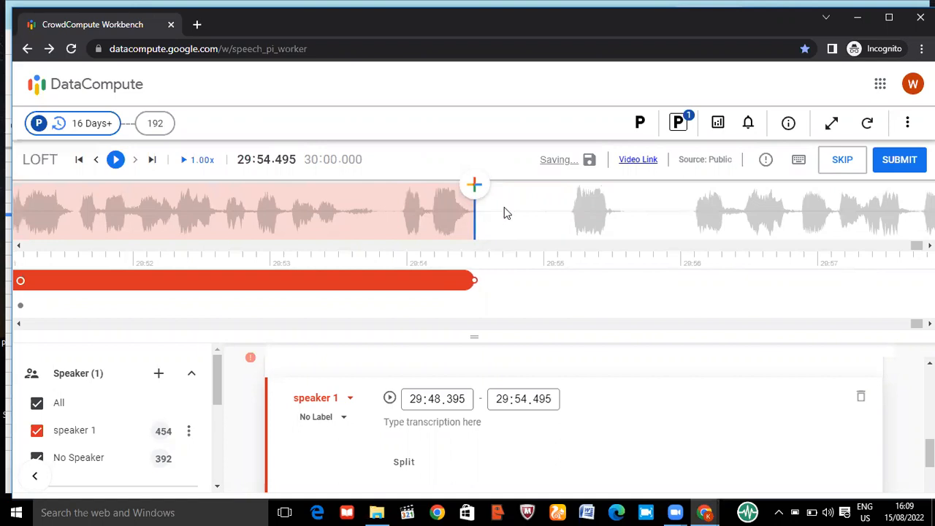
Check the new speaker 1 segment's boundaries against the waveform and step the playhead in 0.5-second jumps around its end
{"action": "left_click", "coordinate": [503, 212]}
{"action": "scroll", "coordinate": [408, 205], "scroll_direction": "up", "scroll_amount": 4}
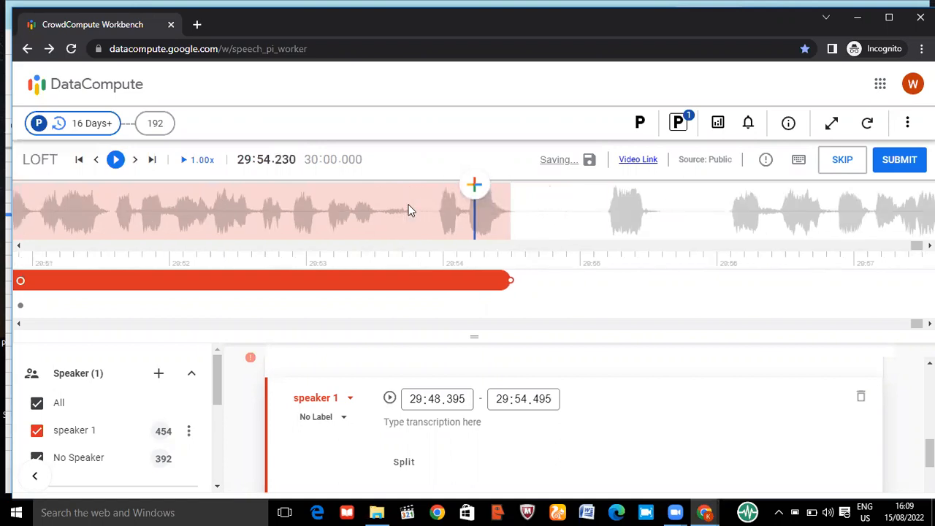
{"action": "scroll", "coordinate": [408, 210], "scroll_direction": "up", "scroll_amount": 7}
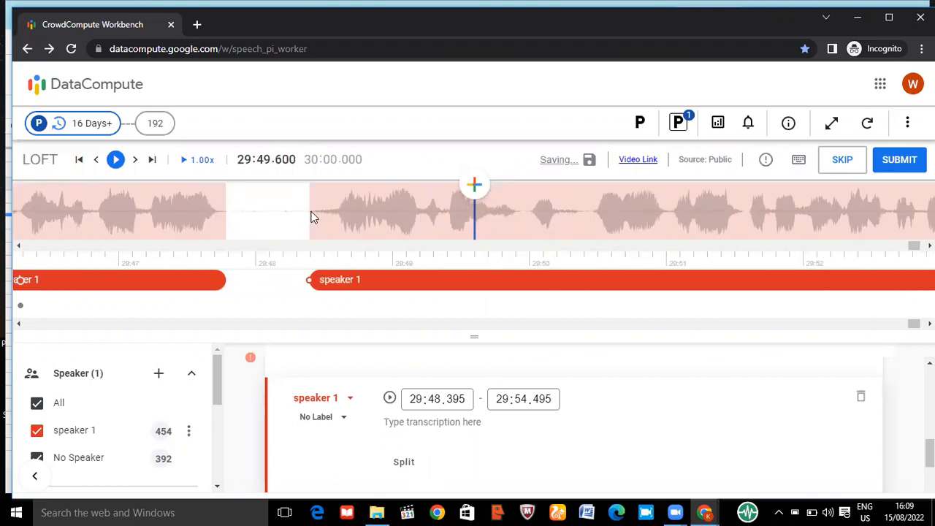
{"action": "scroll", "coordinate": [839, 222], "scroll_direction": "down", "scroll_amount": 6}
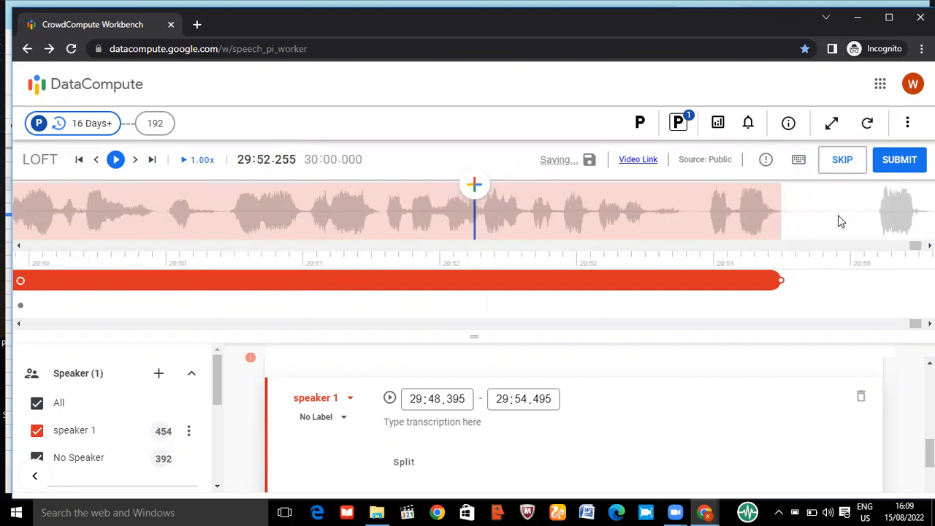
{"action": "left_click", "coordinate": [787, 213]}
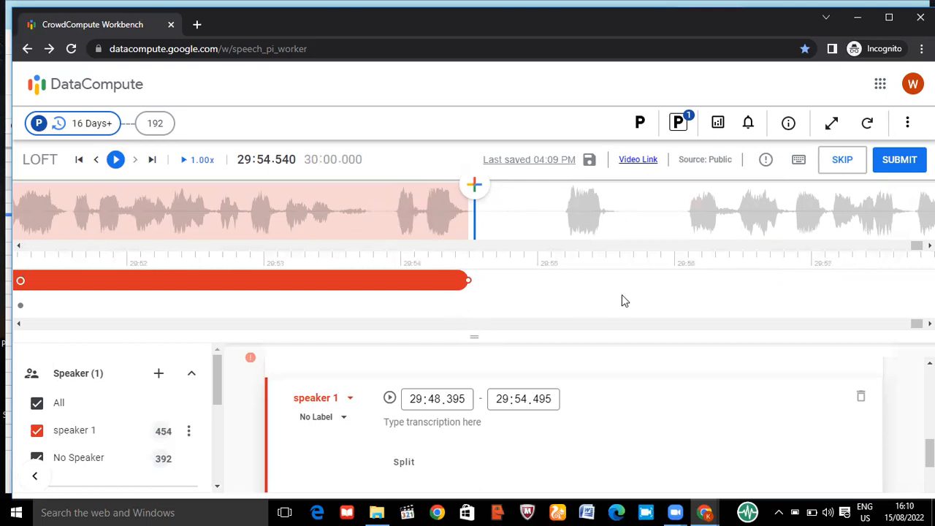
{"action": "left_click", "coordinate": [468, 211]}
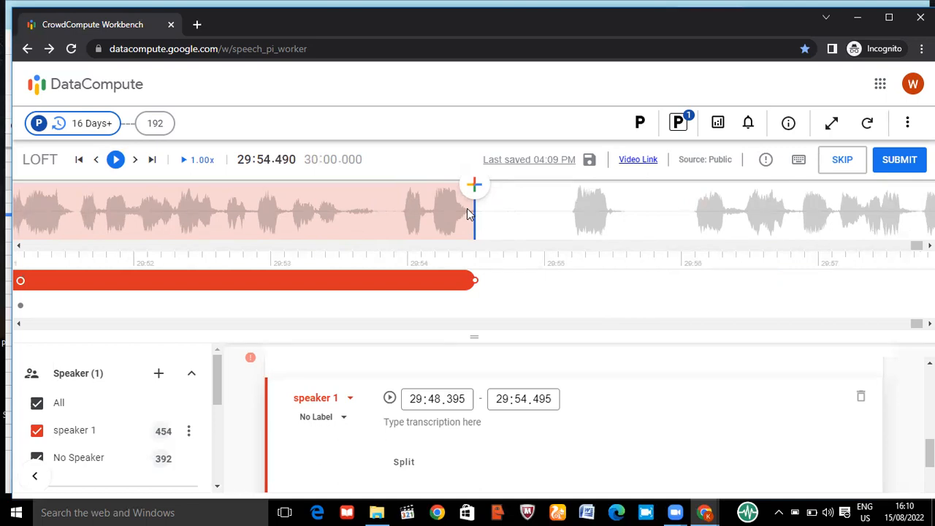
{"action": "key", "text": "Right"}
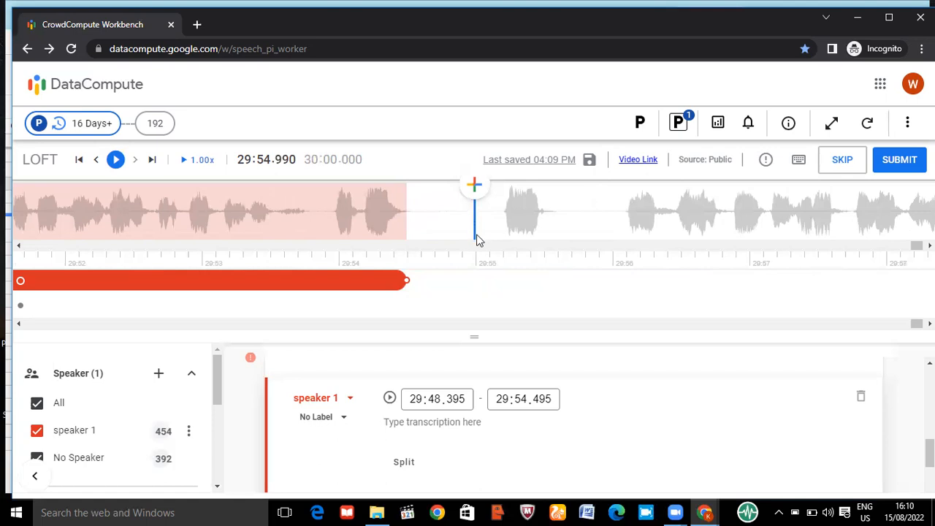
{"action": "left_click", "coordinate": [406, 239]}
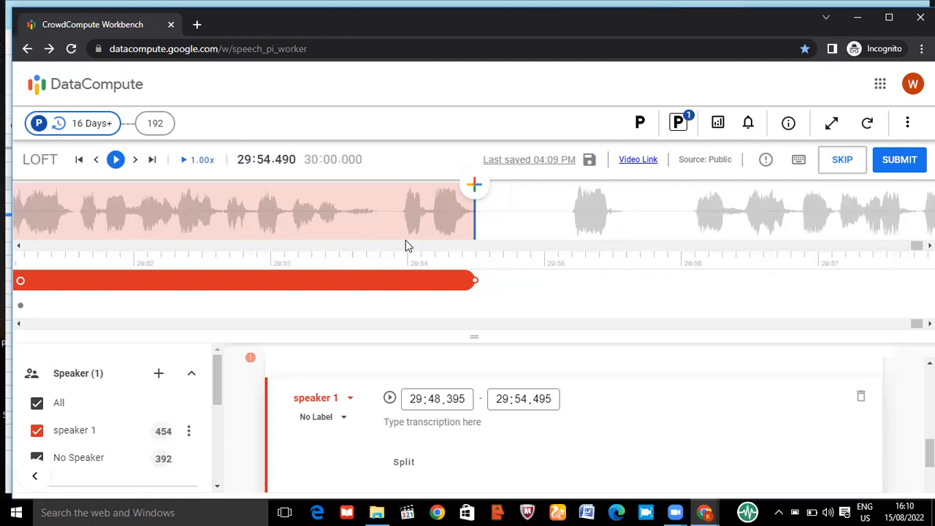
{"action": "key", "text": "Right"}
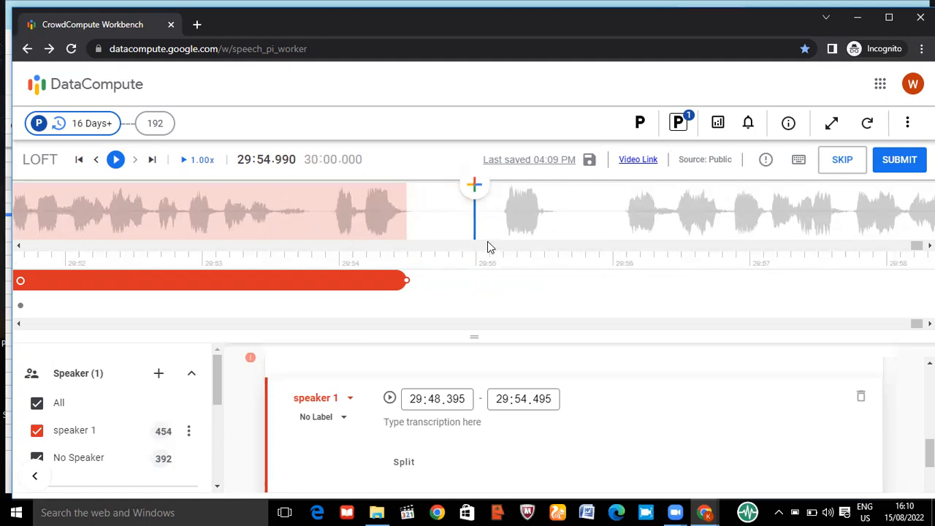
{"action": "key", "text": "Left"}
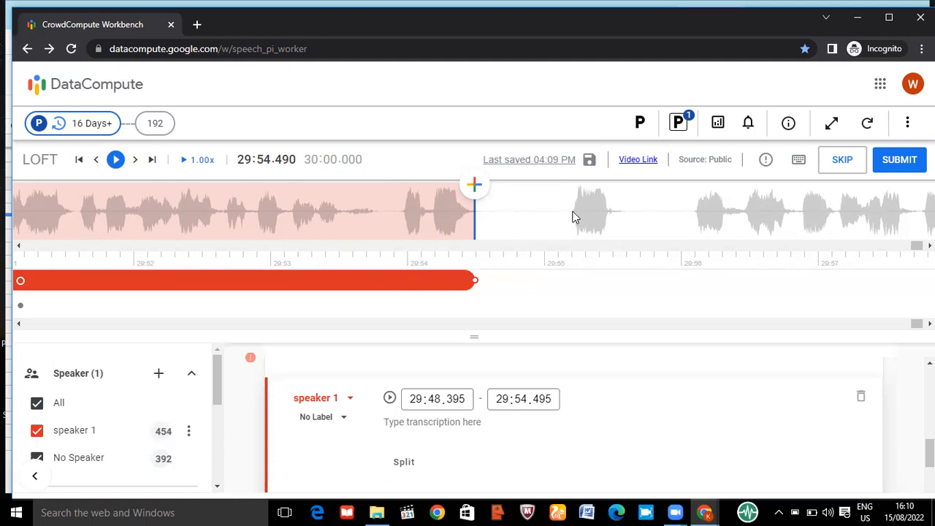
{"action": "scroll", "coordinate": [574, 217], "scroll_direction": "down", "scroll_amount": 2}
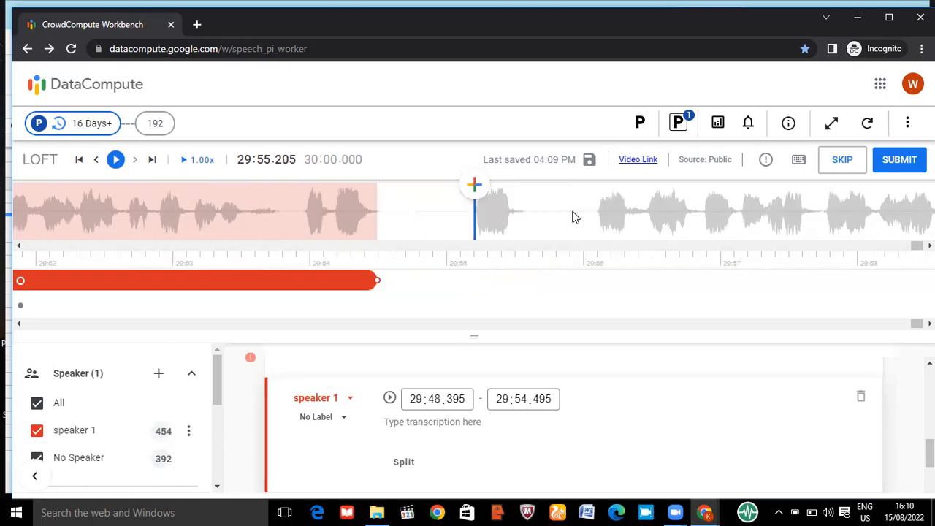
Add a segment from 29:55.205 to 29:55.564 over the next short burst of speech and assign it to speaker 1
{"action": "left_click", "coordinate": [475, 185]}
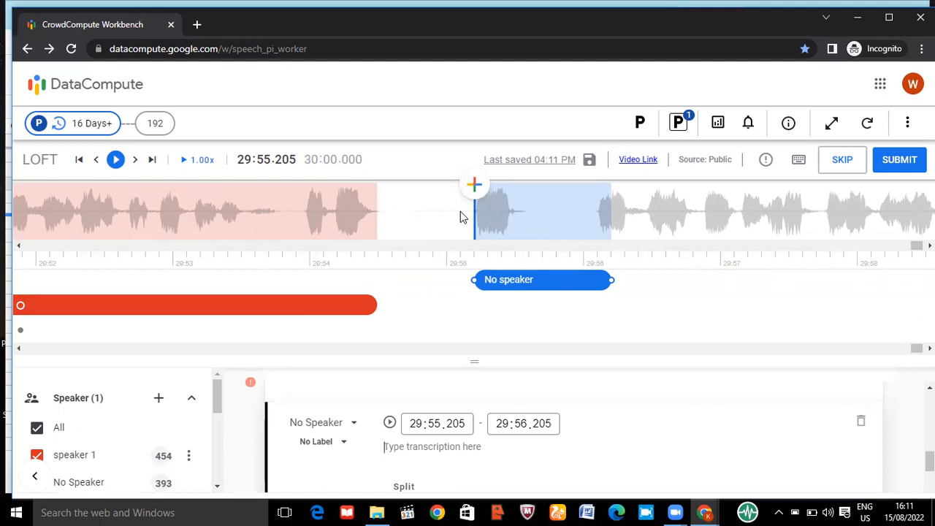
{"action": "key", "text": "Tab"}
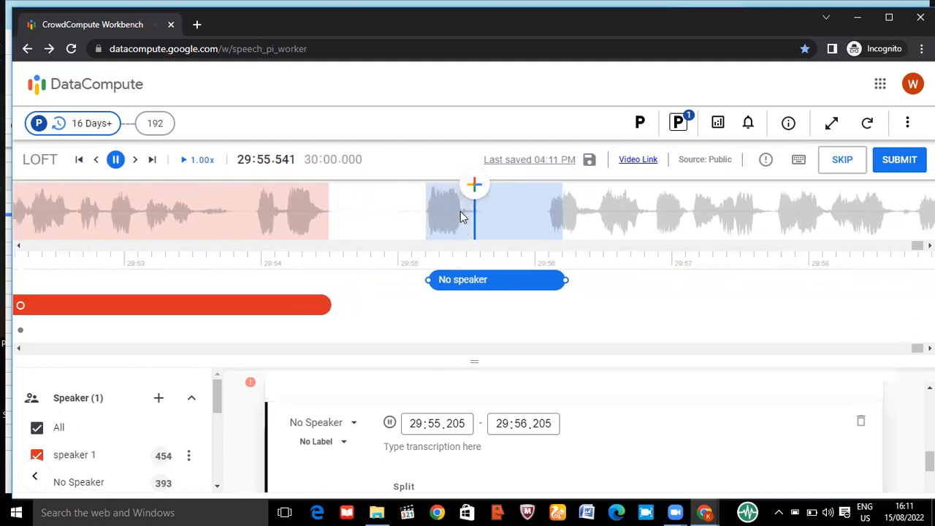
{"action": "key", "text": "Tab"}
{"action": "left_click", "coordinate": [453, 210]}
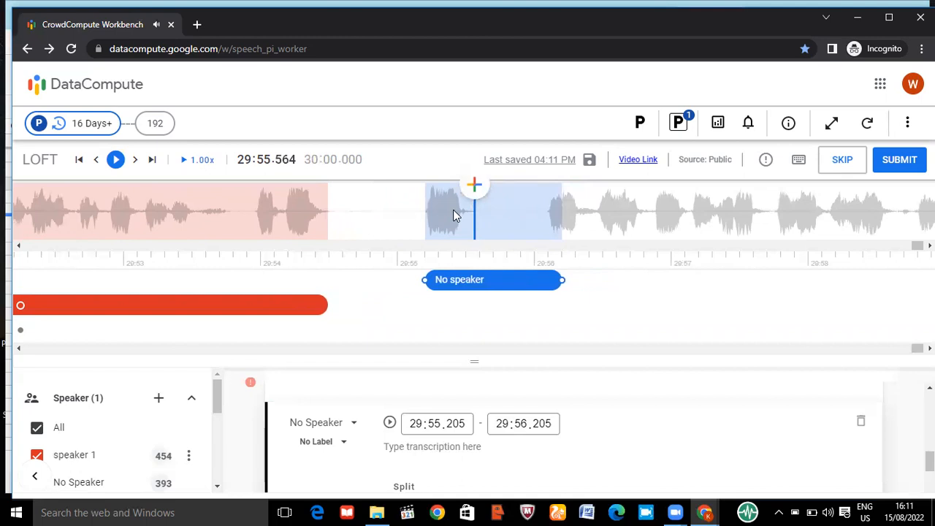
{"action": "key", "text": "ctrl+]"}
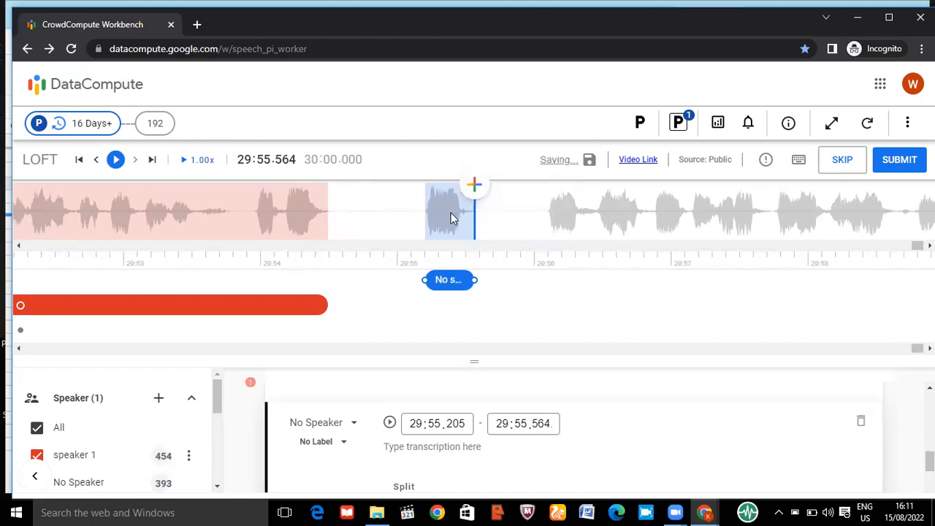
{"action": "left_click", "coordinate": [315, 423]}
{"action": "left_click", "coordinate": [314, 377]}
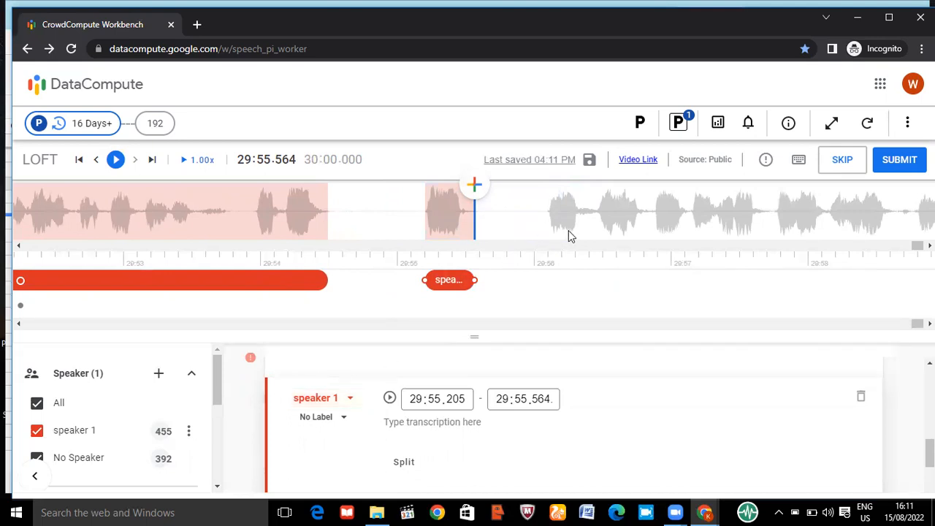
Return to the speaker 1 segment that starts at 29:38.510, play its beginning and shorten its end to the first pause at 29:39.310
{"action": "left_click", "coordinate": [568, 230]}
{"action": "left_click", "coordinate": [582, 230]}
{"action": "left_click", "coordinate": [580, 226]}
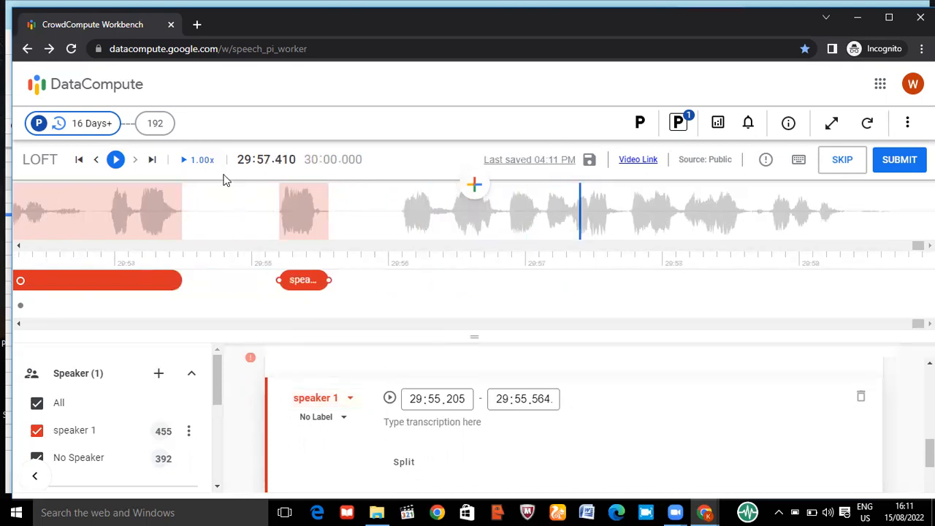
{"action": "left_click", "coordinate": [51, 230]}
{"action": "left_click", "coordinate": [50, 230]}
{"action": "left_click", "coordinate": [50, 230]}
{"action": "left_click", "coordinate": [51, 230]}
{"action": "left_click", "coordinate": [51, 229]}
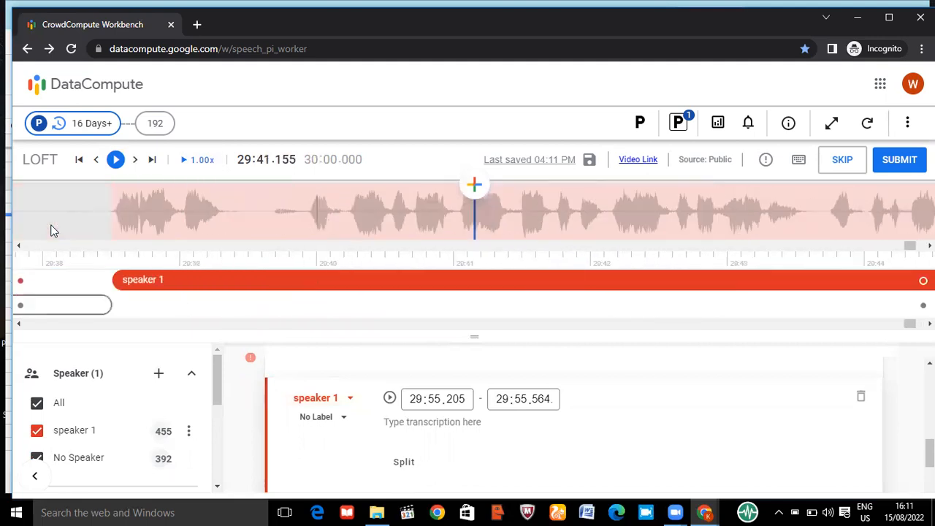
{"action": "left_click", "coordinate": [50, 230]}
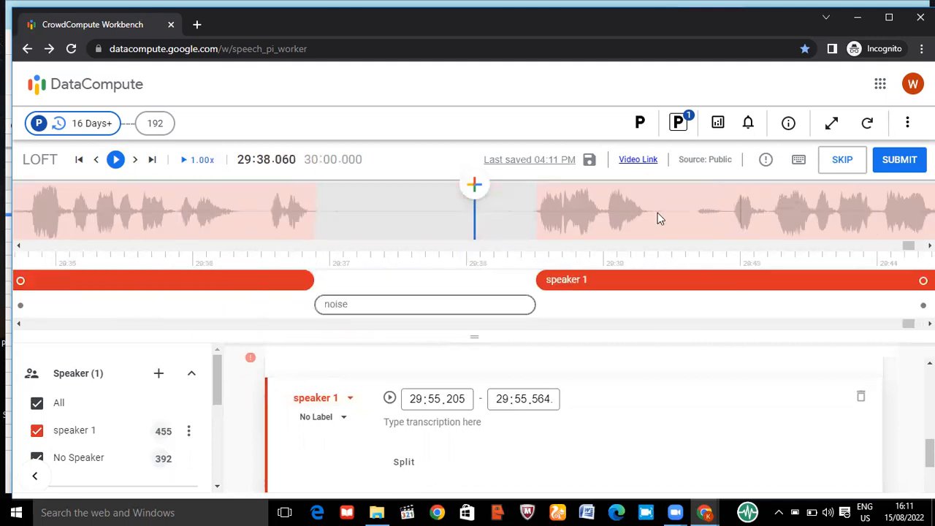
{"action": "left_click", "coordinate": [645, 209]}
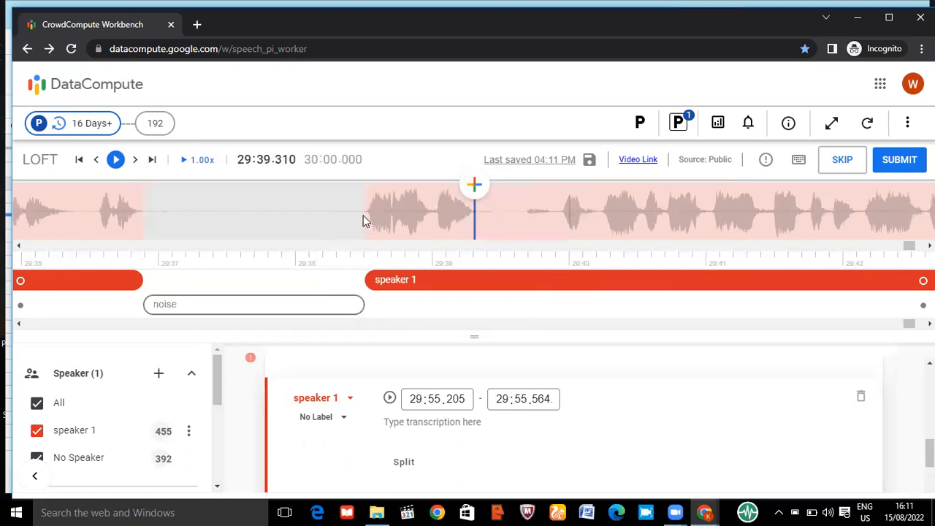
{"action": "left_click", "coordinate": [365, 221]}
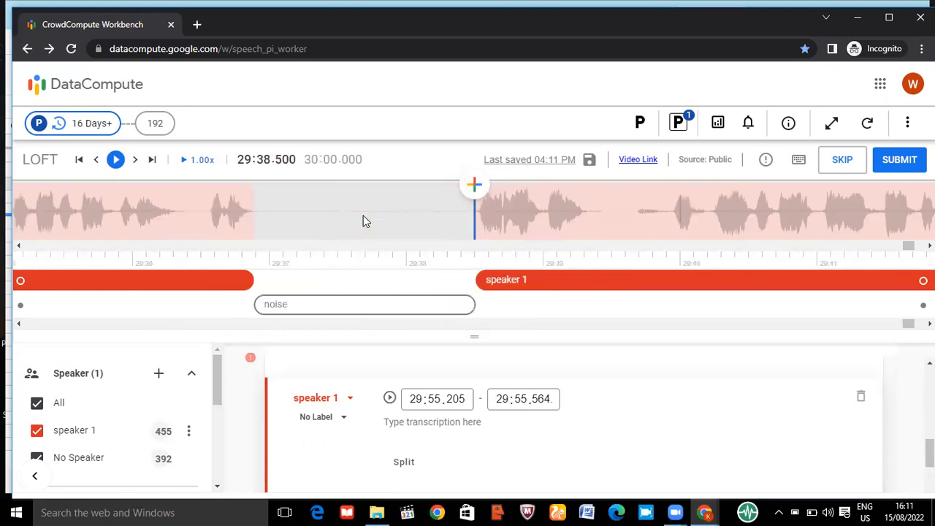
{"action": "key", "text": "Tab"}
{"action": "key", "text": "Tab"}
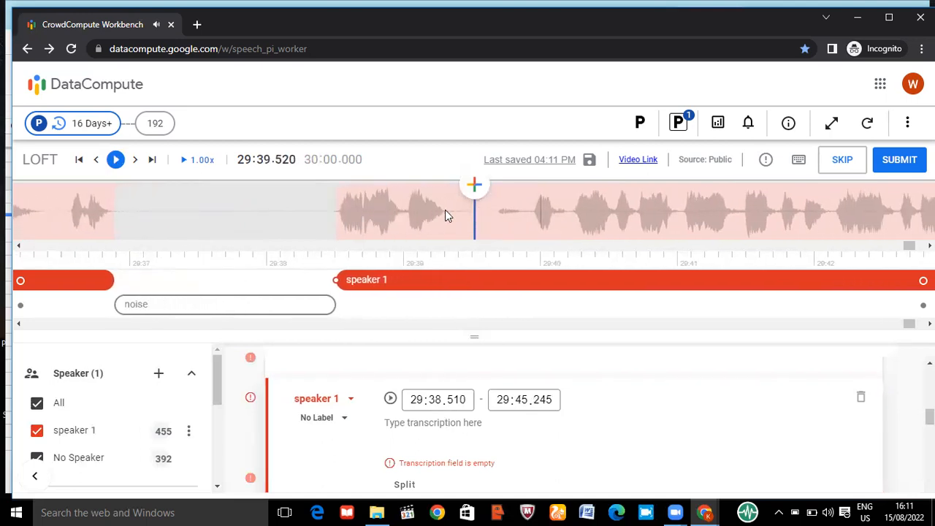
{"action": "left_click", "coordinate": [445, 210]}
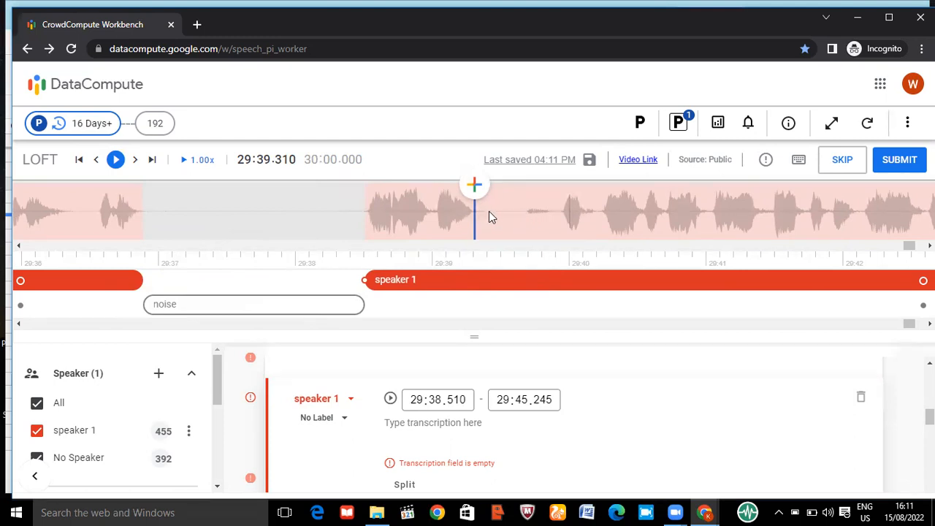
{"action": "key", "text": "ctrl+]"}
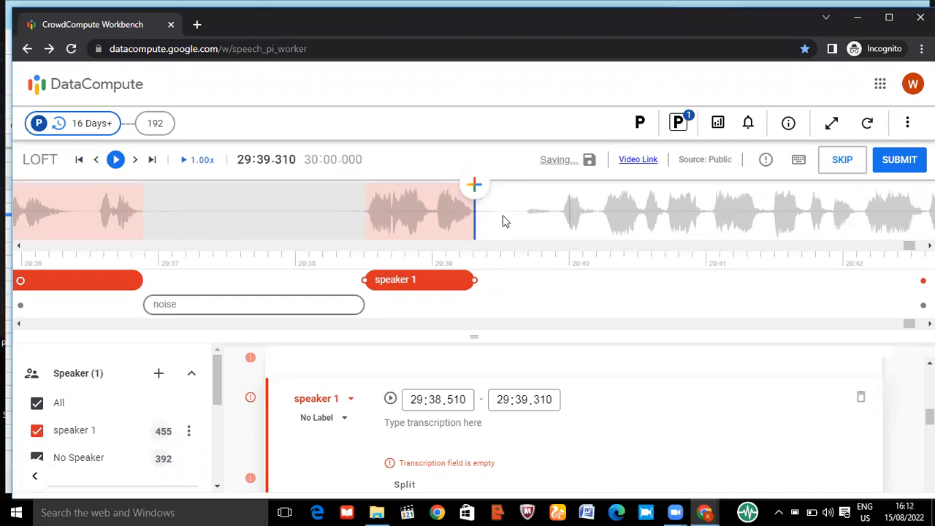
Extend the end of the speaker 1 segment that starts at 29:38.510 to 29:39.475 and listen to the speech beyond it
{"action": "scroll", "coordinate": [505, 222], "scroll_direction": "down", "scroll_amount": 5}
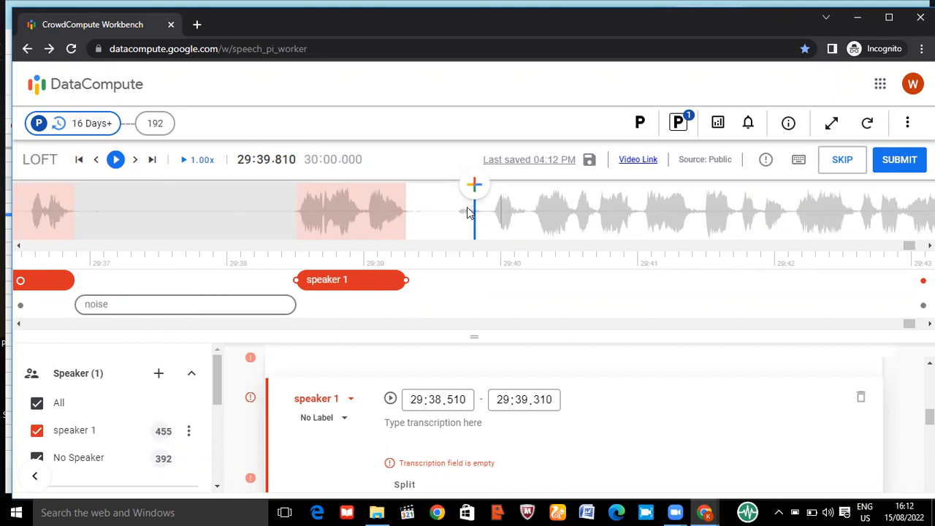
{"action": "scroll", "coordinate": [470, 213], "scroll_direction": "up", "scroll_amount": 1}
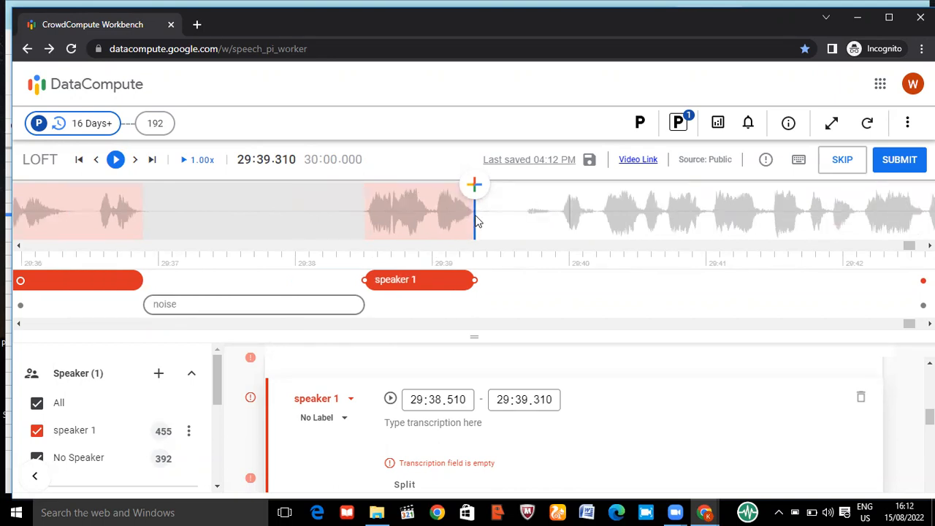
{"action": "scroll", "coordinate": [476, 219], "scroll_direction": "down", "scroll_amount": 1}
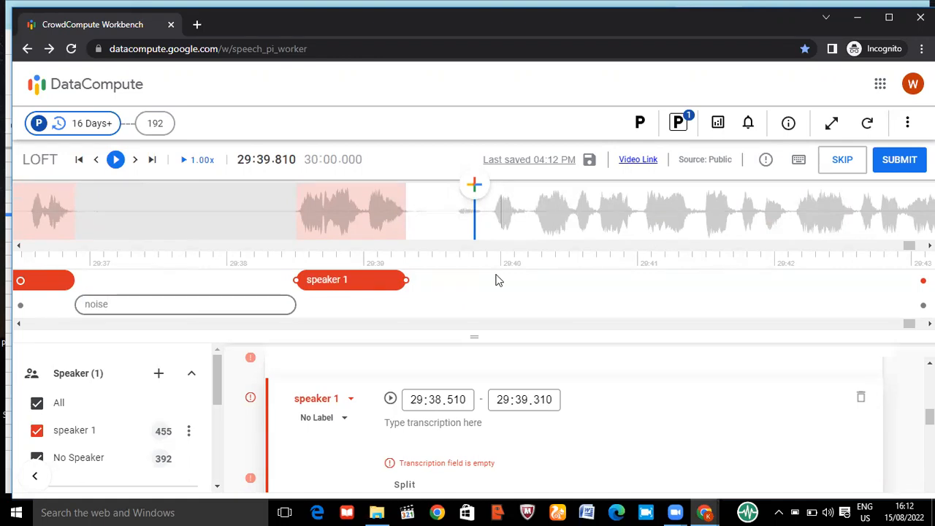
{"action": "left_click_drag", "start_coordinate": [407, 279], "coordinate": [428, 279]}
{"action": "key", "text": "space"}
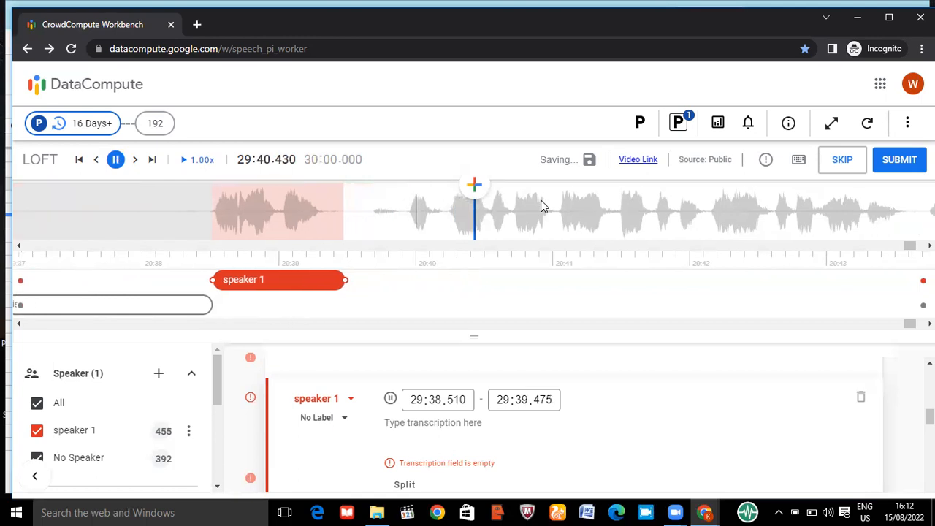
{"action": "key", "text": "space"}
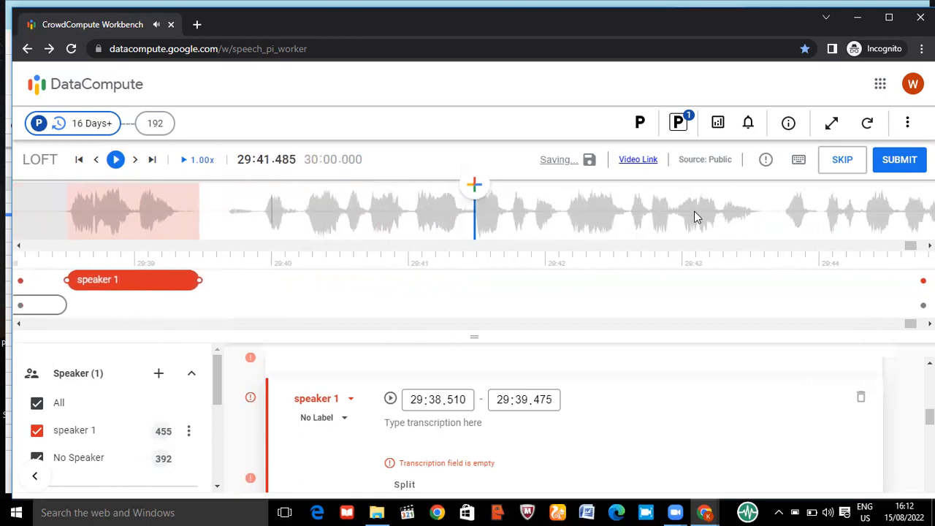
Inspect the noise segment at 29:45.245 and the speaker 1 segment after it, and reselect the speaker 1 segment that starts at 29:38.510
{"action": "left_click", "coordinate": [816, 213]}
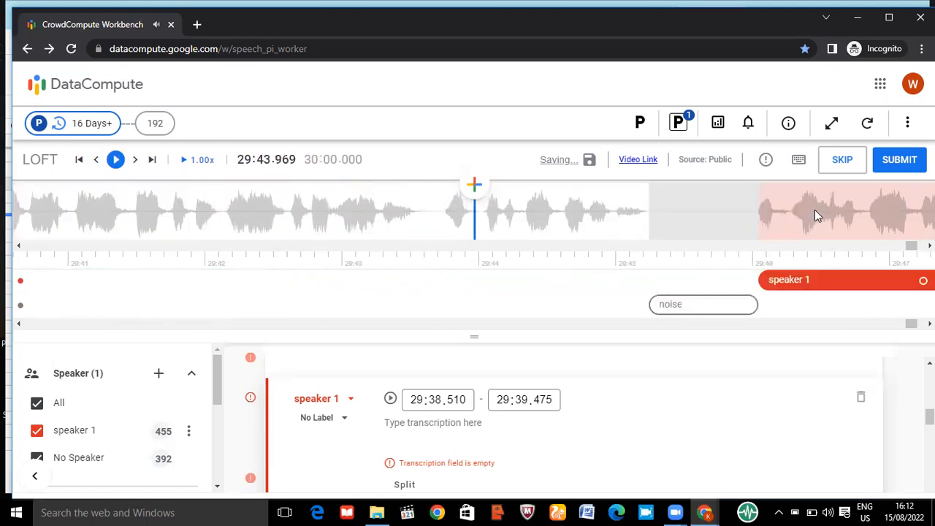
{"action": "left_click", "coordinate": [776, 278]}
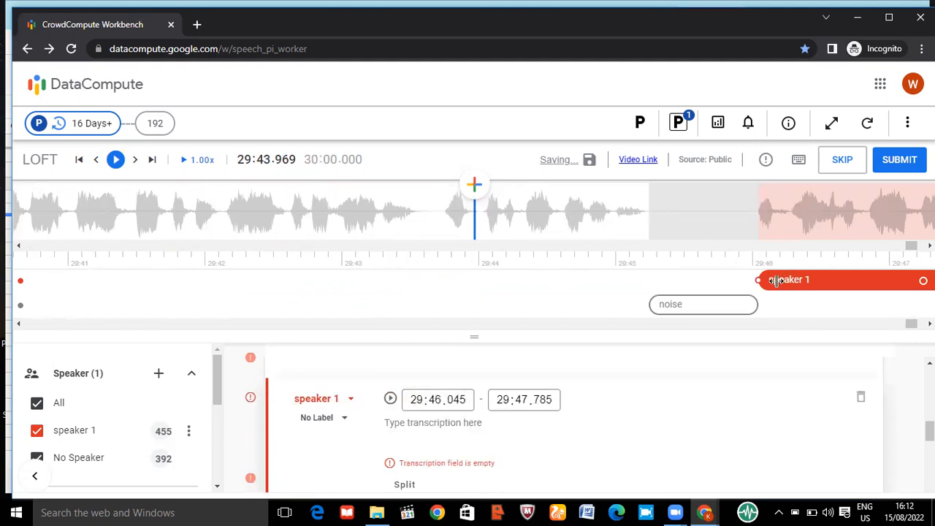
{"action": "left_click", "coordinate": [710, 304]}
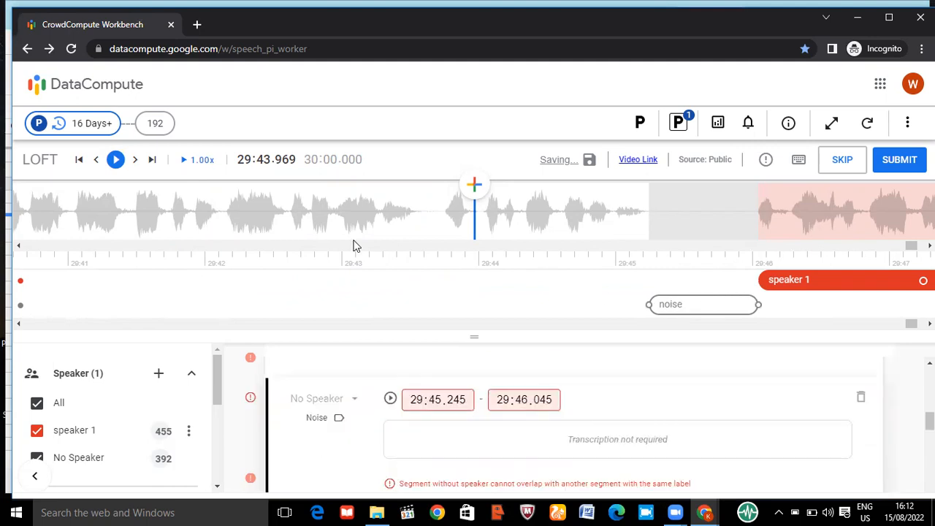
{"action": "left_click", "coordinate": [279, 225]}
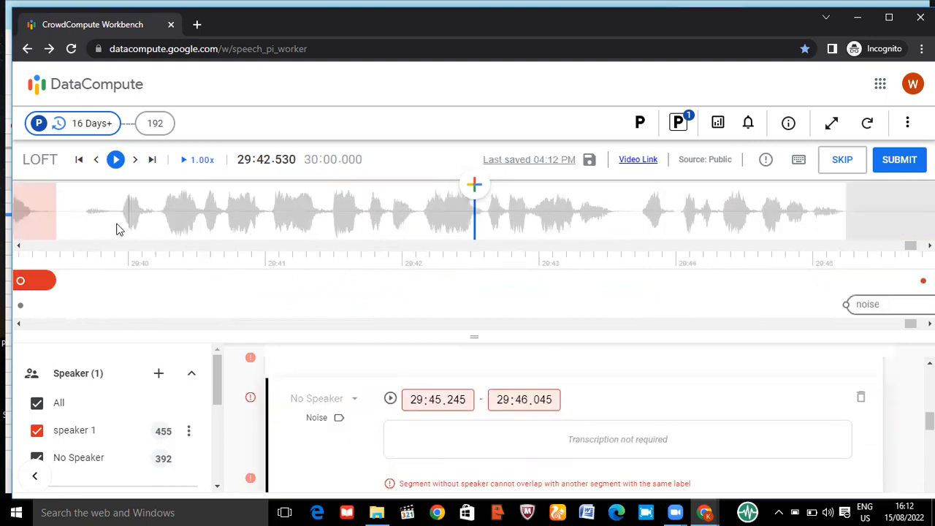
{"action": "left_click", "coordinate": [119, 228]}
{"action": "left_click", "coordinate": [344, 280]}
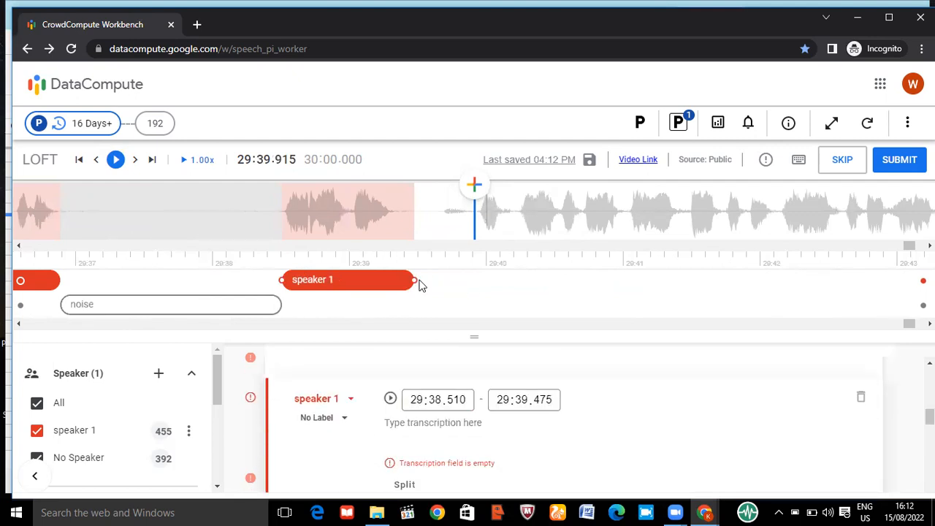
Listen up to the following noise segment and extend the end of the speaker 1 segment that starts at 29:38.510 to 29:45.240
{"action": "left_click", "coordinate": [802, 212]}
{"action": "left_click", "coordinate": [802, 214]}
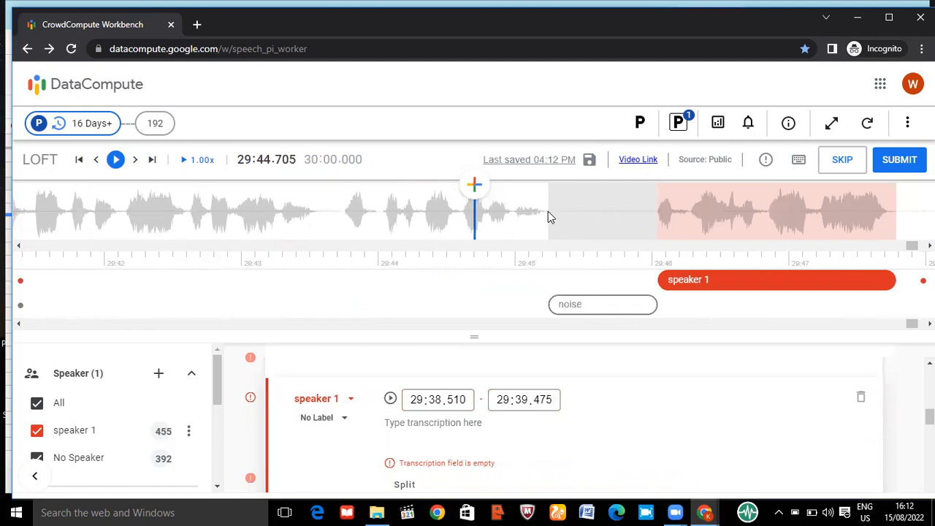
{"action": "left_click", "coordinate": [295, 211]}
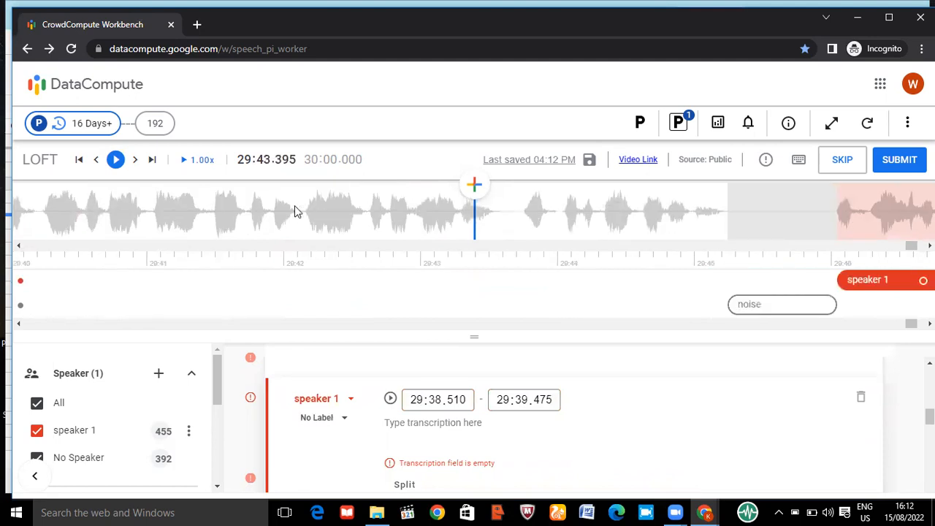
{"action": "key", "text": "space"}
{"action": "key", "text": "space"}
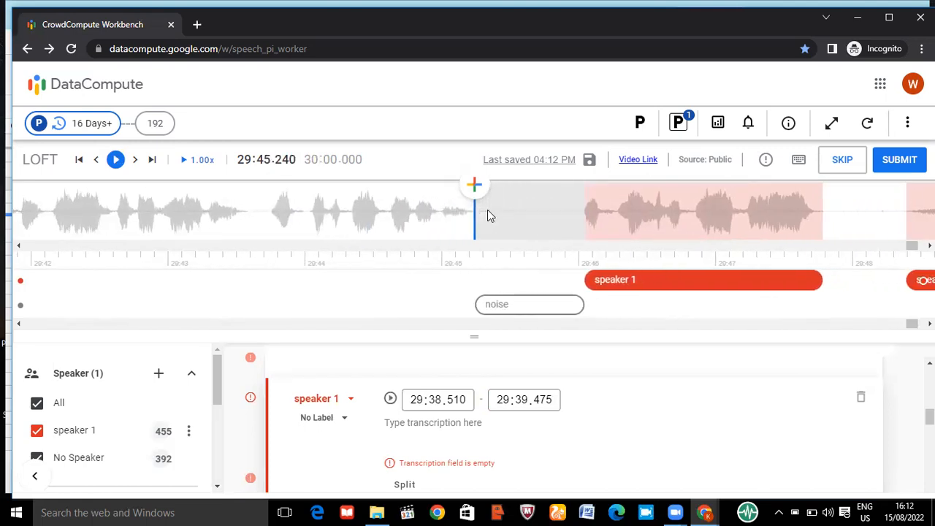
{"action": "key", "text": "]"}
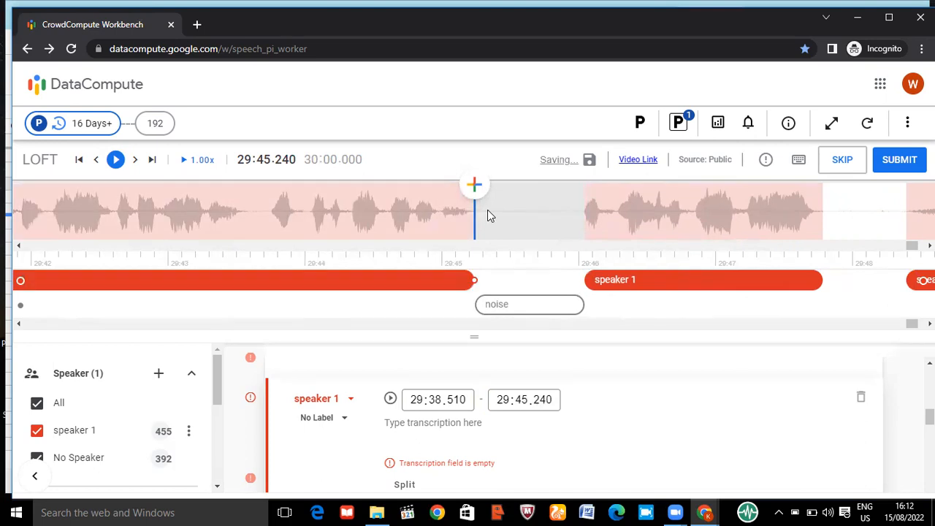
Review the extended speaker 1 segment's start and the segments and gaps that follow it up to about 29:55
{"action": "left_click", "coordinate": [407, 211]}
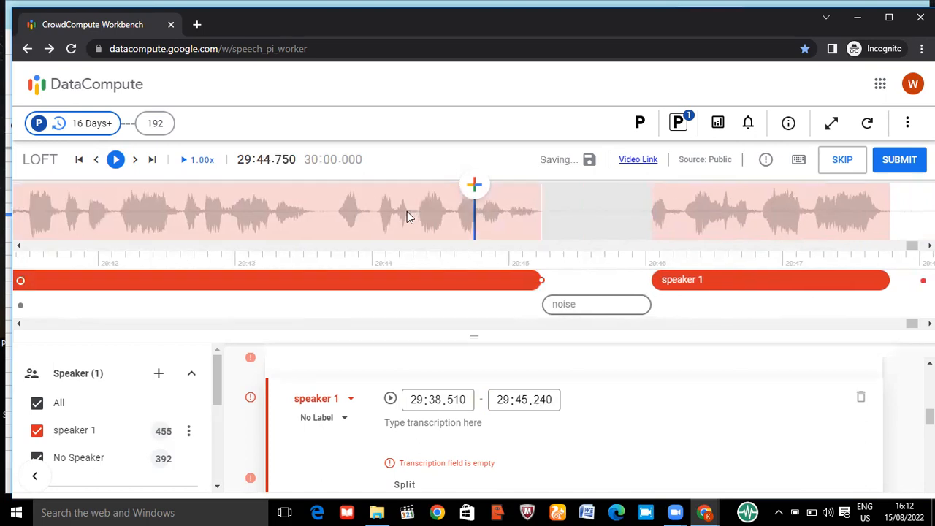
{"action": "left_click", "coordinate": [271, 237]}
{"action": "left_click", "coordinate": [270, 237]}
{"action": "left_click", "coordinate": [270, 237]}
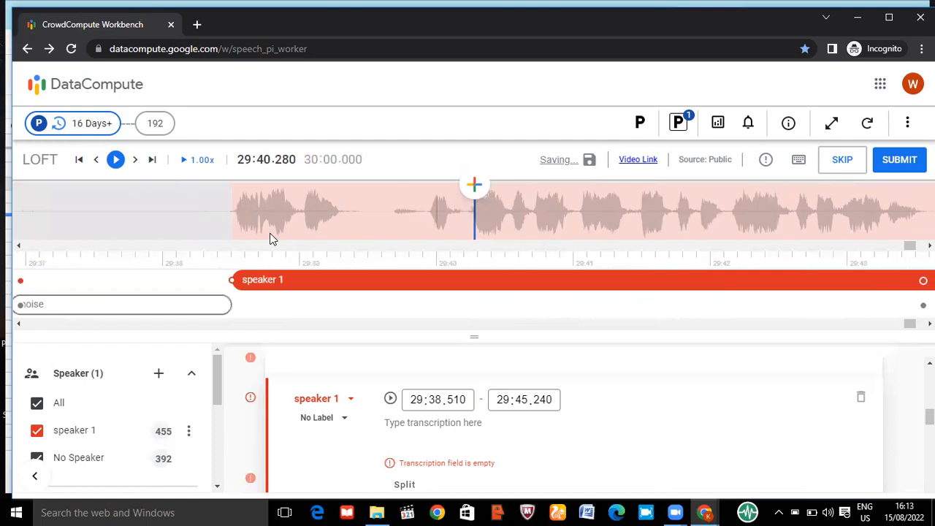
{"action": "left_click", "coordinate": [270, 237]}
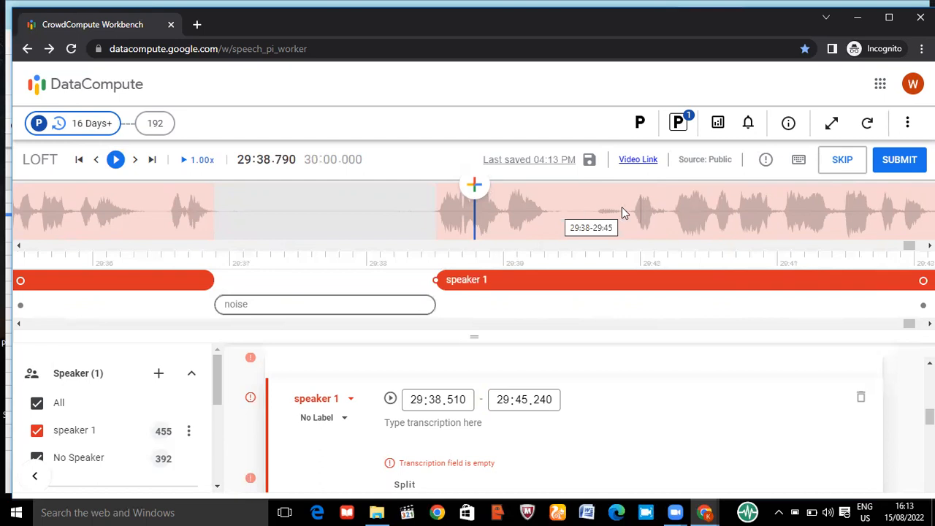
{"action": "double_click", "coordinate": [644, 209]}
{"action": "double_click", "coordinate": [644, 209]}
{"action": "double_click", "coordinate": [644, 209]}
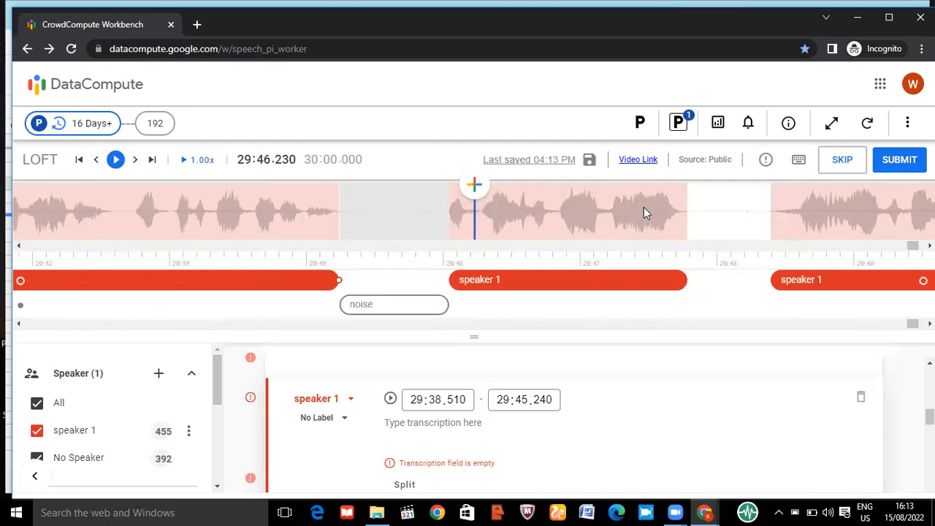
{"action": "left_click", "coordinate": [643, 210]}
{"action": "double_click", "coordinate": [644, 210]}
{"action": "left_click", "coordinate": [644, 210]}
{"action": "left_click", "coordinate": [643, 212]}
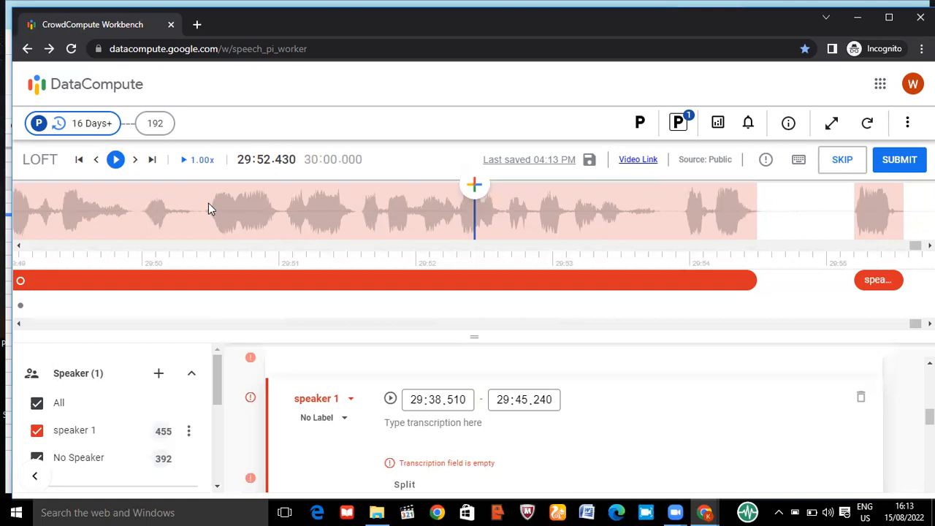
Add a segment from 29:51.610 to 29:52.610 over the speaker 1 segment and assign it to a new pink speaker named speaker 2
{"action": "left_click", "coordinate": [361, 211]}
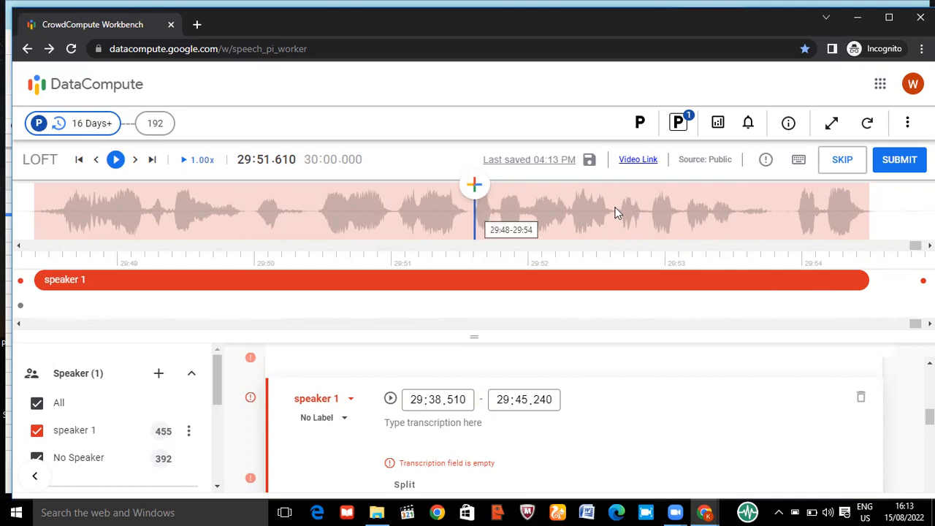
{"action": "left_click", "coordinate": [474, 185]}
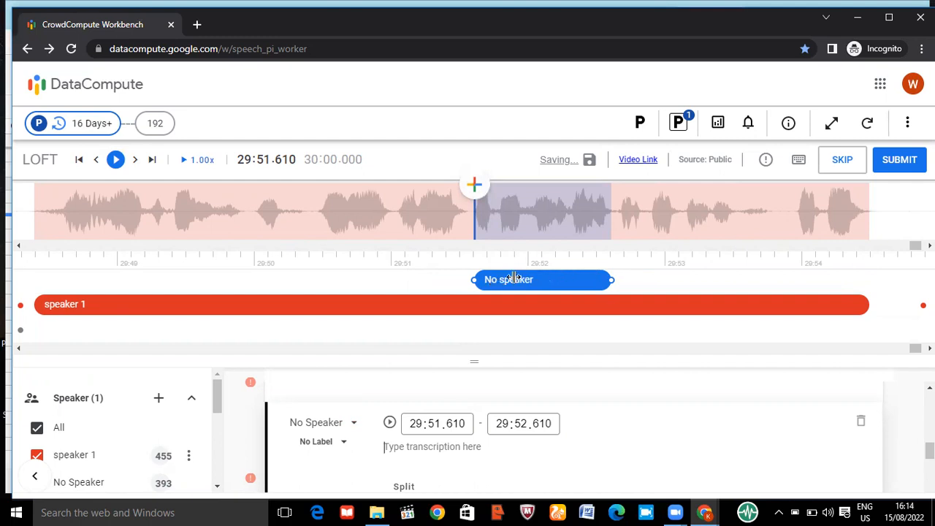
{"action": "left_click", "coordinate": [313, 422]}
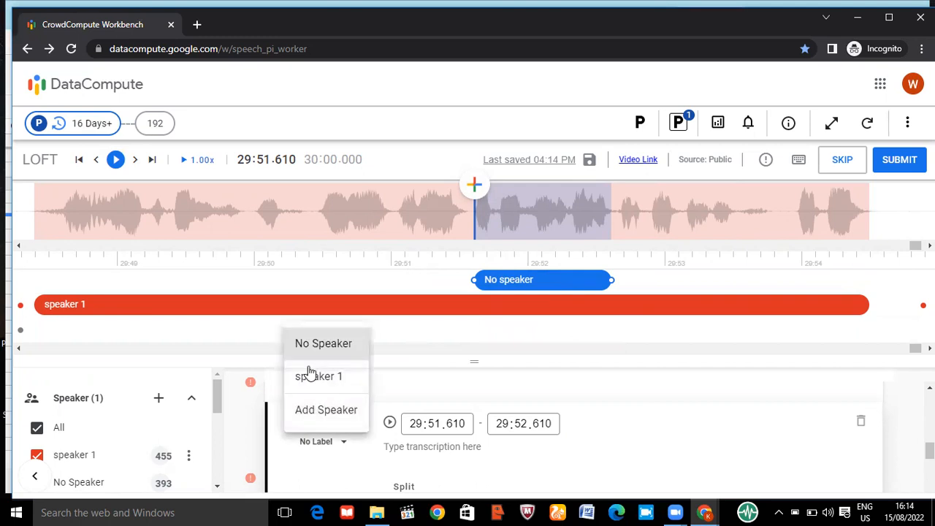
{"action": "left_click", "coordinate": [330, 412]}
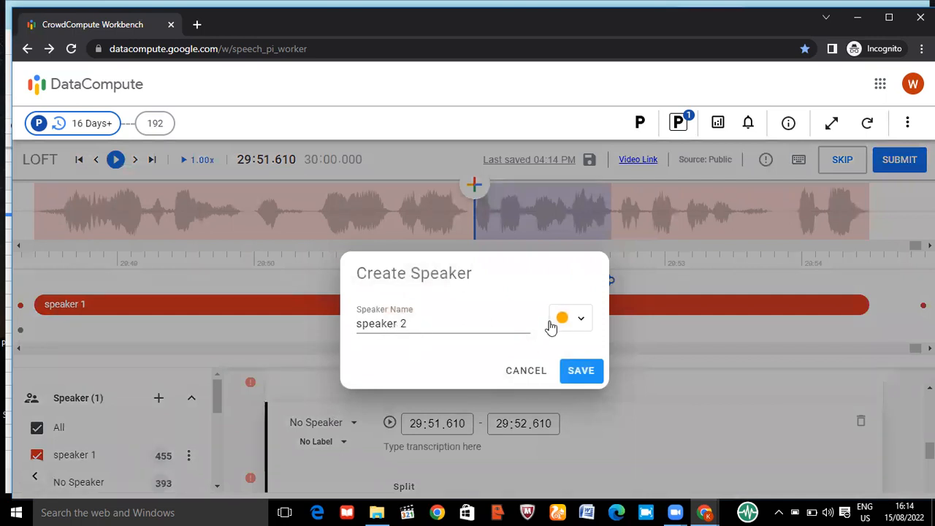
{"action": "left_click", "coordinate": [581, 323]}
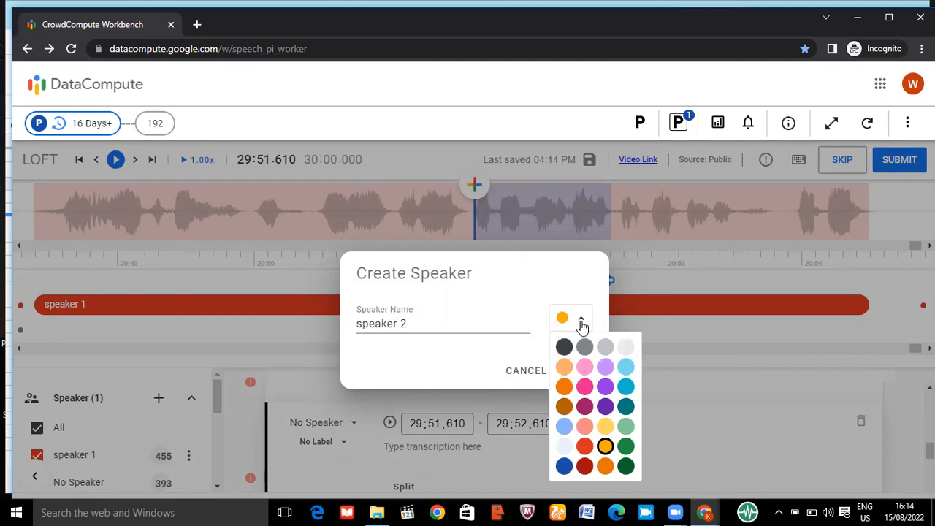
{"action": "left_click", "coordinate": [584, 386]}
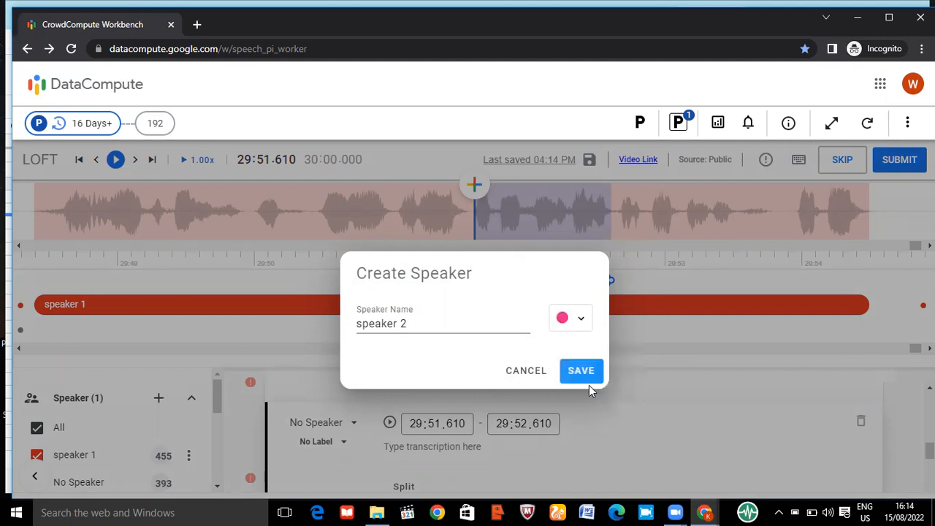
{"action": "left_click", "coordinate": [581, 371]}
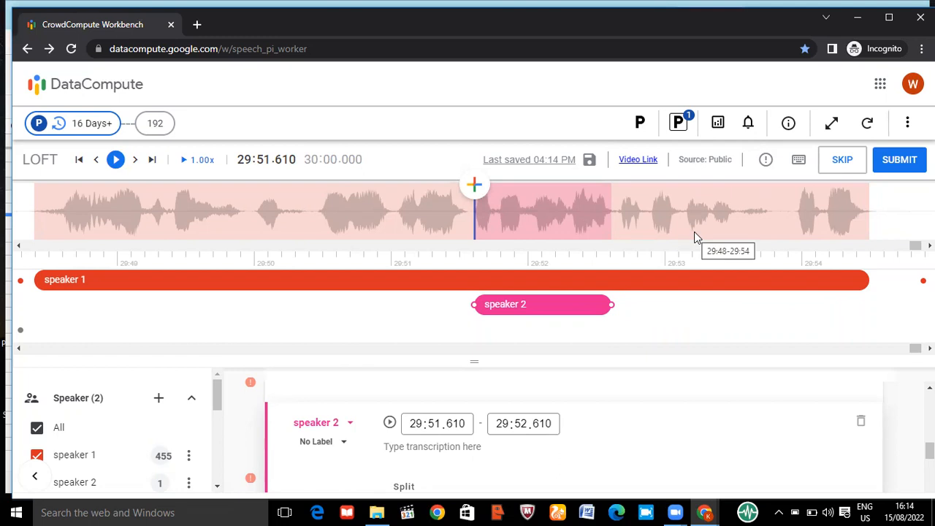
Check the overlapping speaker 1 segment and shorten the speaker 2 segment to end at 29:51.955
{"action": "left_click", "coordinate": [624, 273]}
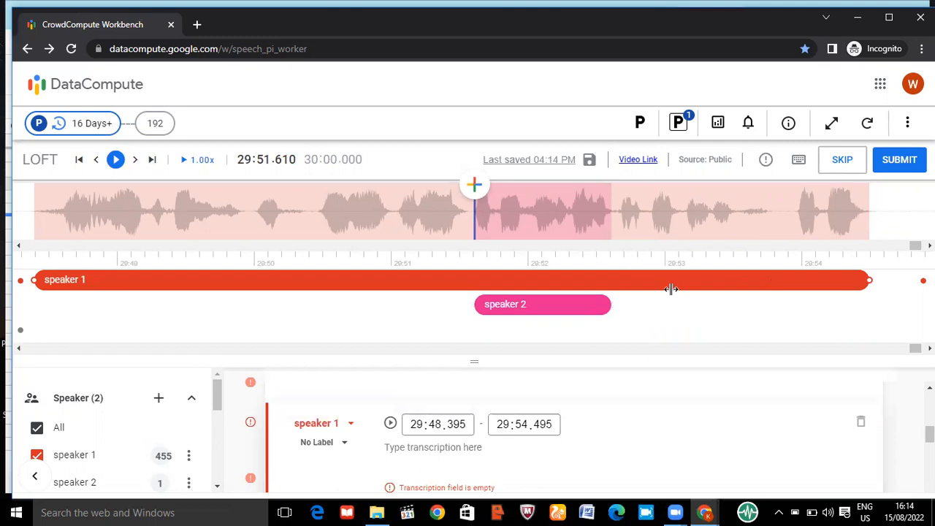
{"action": "left_click", "coordinate": [586, 304]}
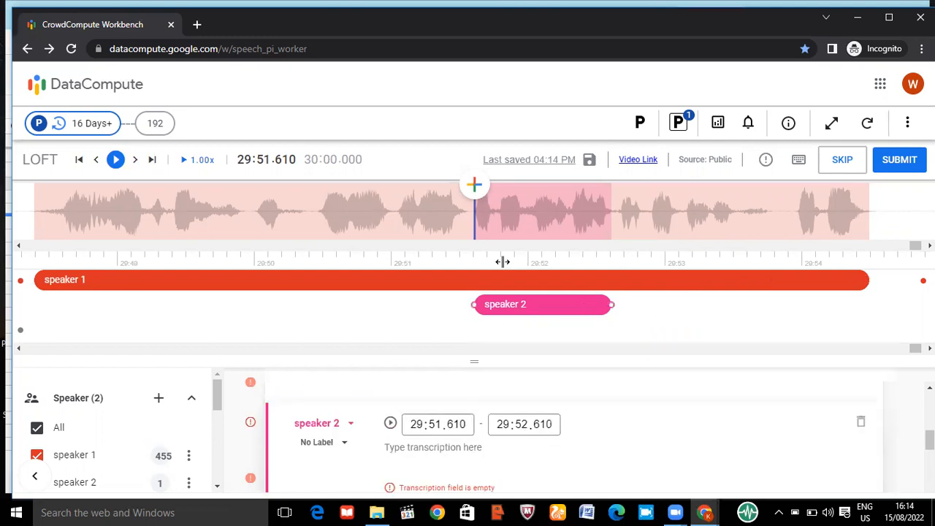
{"action": "left_click", "coordinate": [521, 208]}
{"action": "key", "text": "]"}
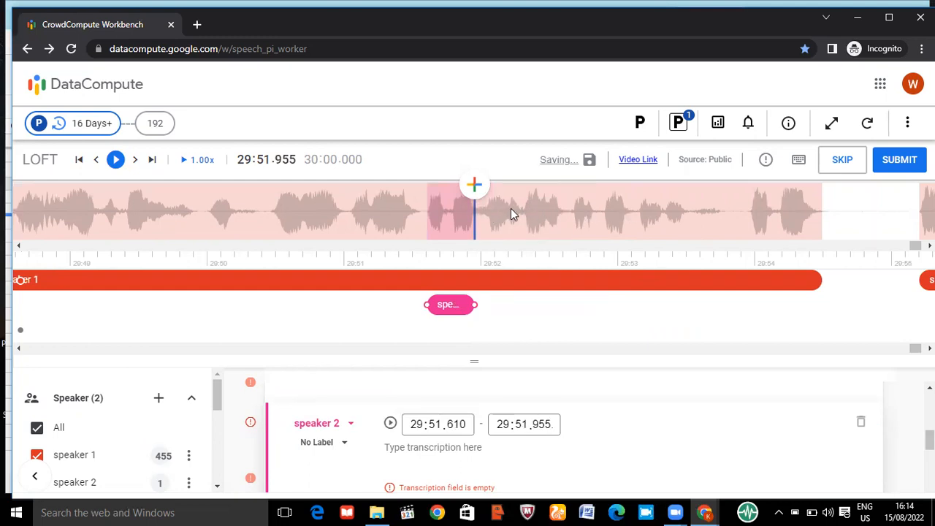
Examine the speech after the speaker 2 segment, between its end and about 29:52.650
{"action": "left_click", "coordinate": [525, 209]}
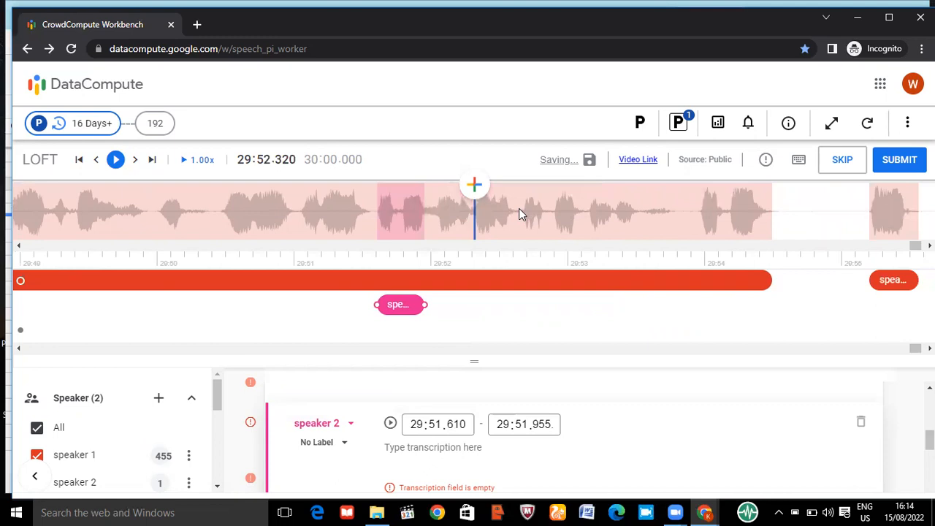
{"action": "left_click", "coordinate": [522, 213]}
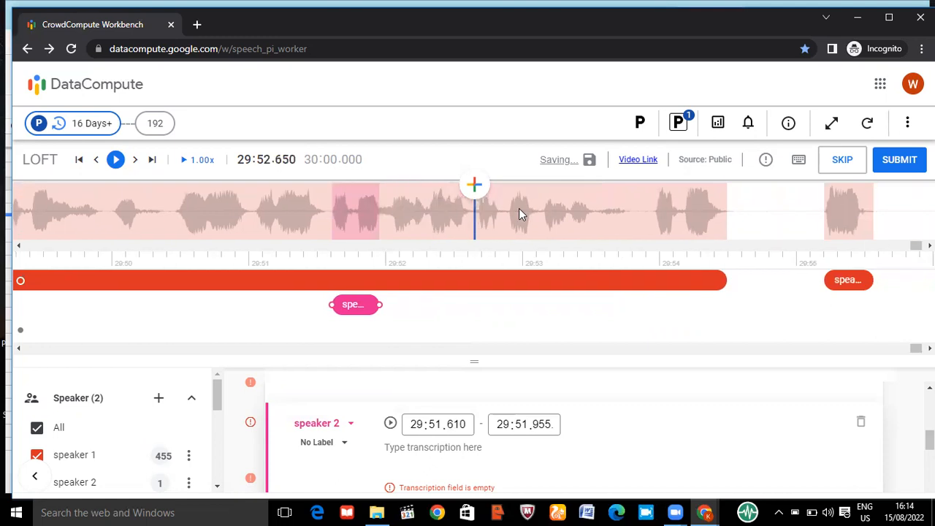
{"action": "left_click", "coordinate": [430, 210]}
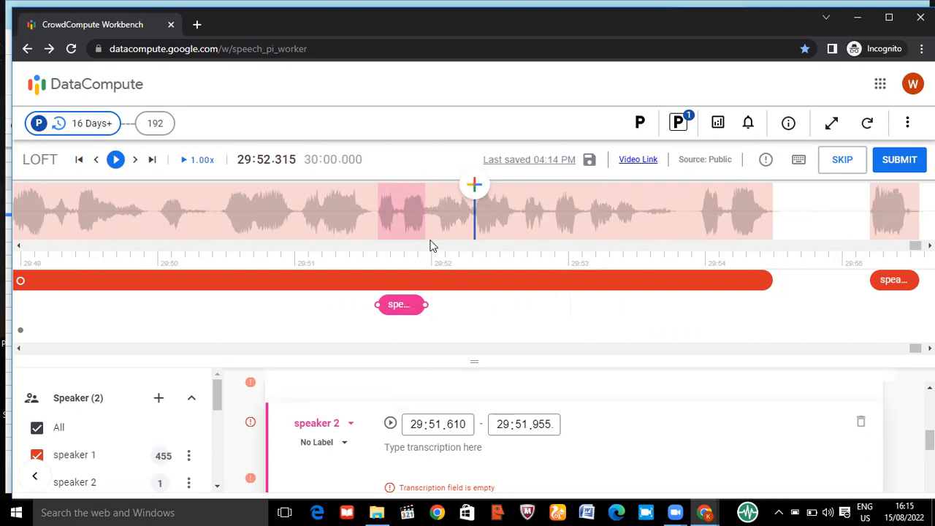
{"action": "left_click", "coordinate": [424, 217]}
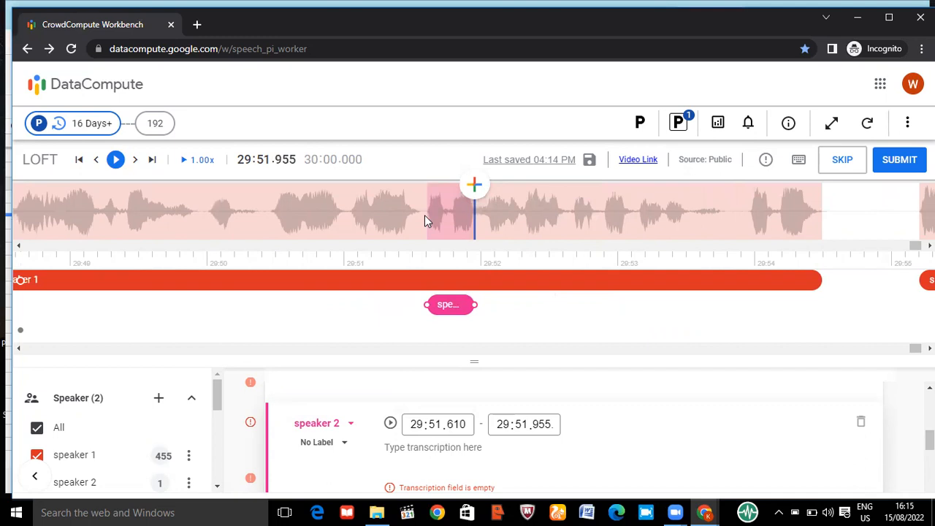
{"action": "key", "text": "Right"}
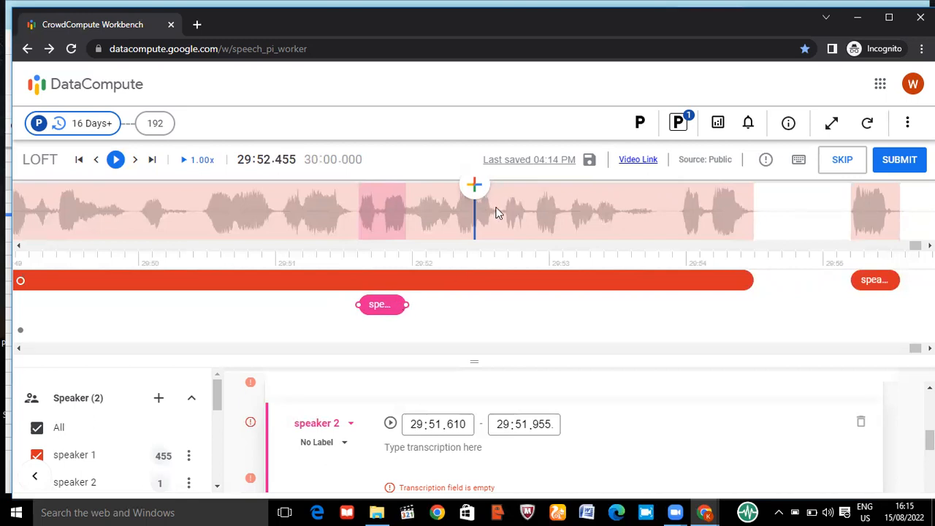
{"action": "left_click", "coordinate": [495, 210]}
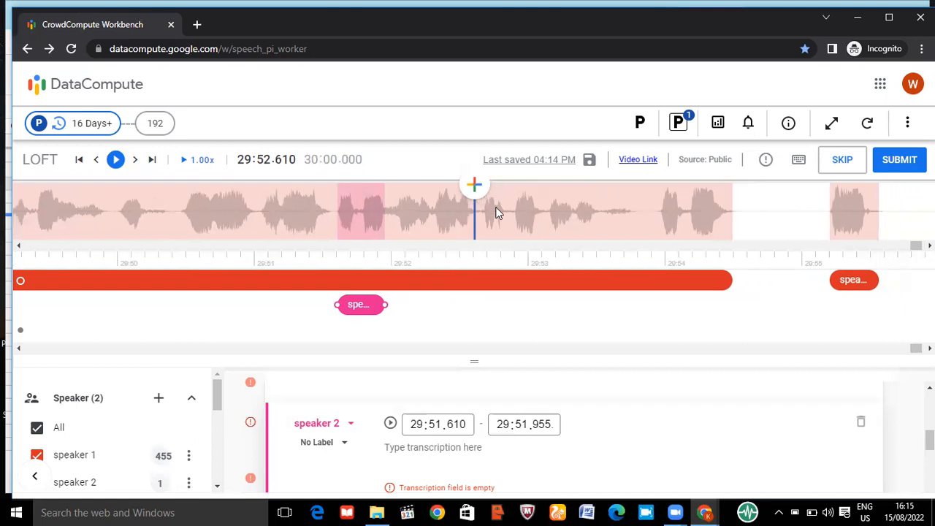
{"action": "left_click", "coordinate": [385, 211]}
{"action": "key", "text": "Right"}
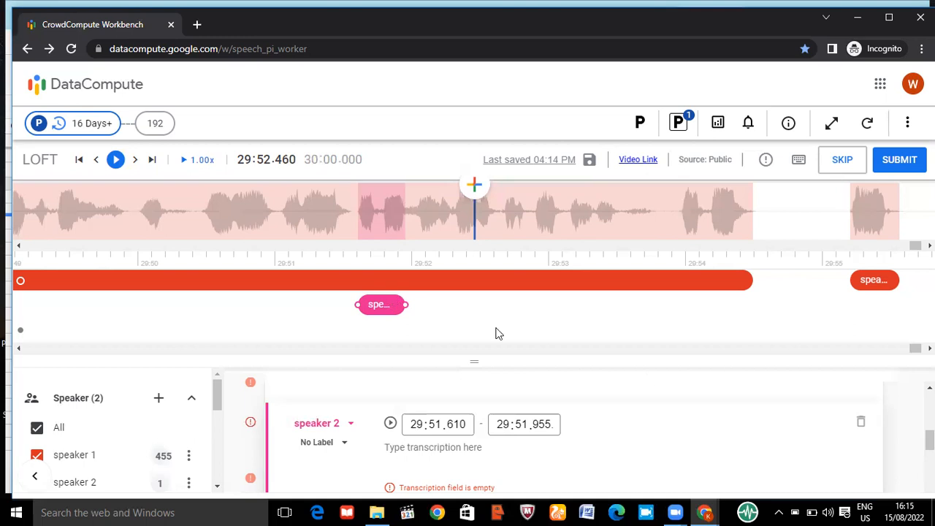
Delete the speaker 2 segment that starts at 29:51.610
{"action": "left_click", "coordinate": [862, 423]}
{"action": "key", "text": "Return"}
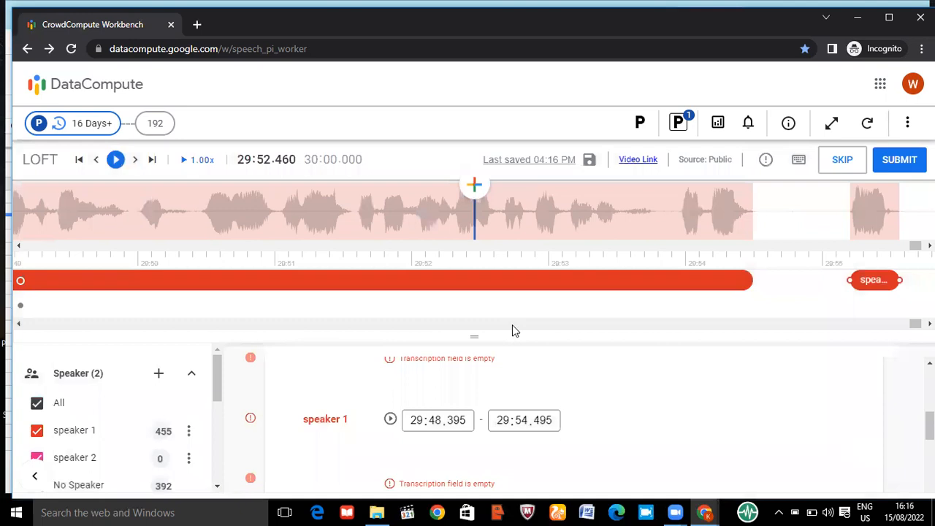
{"action": "left_click_drag", "start_coordinate": [476, 330], "coordinate": [474, 319]}
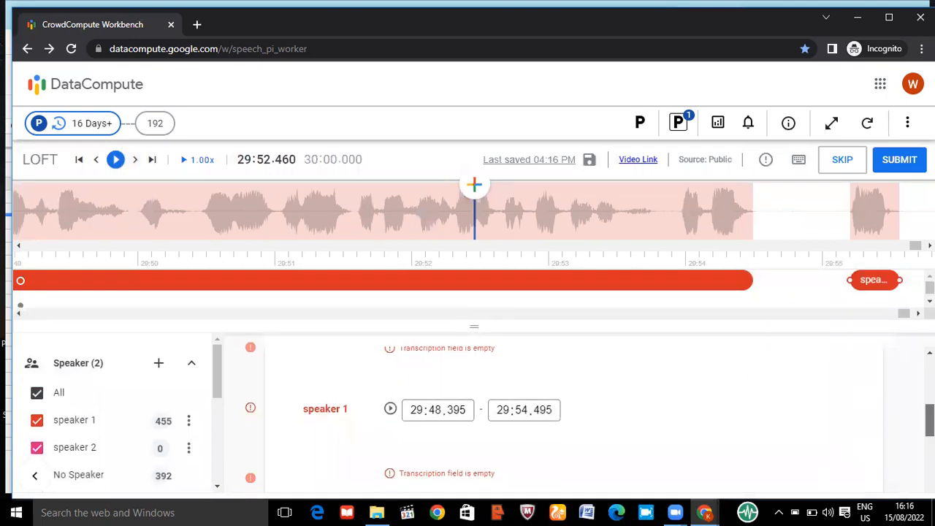
Shorten the speaker 1 segment that starts at 29:48.395 so that it ends at 29:53.155
{"action": "scroll", "coordinate": [929, 413], "scroll_direction": "up", "scroll_amount": 1}
{"action": "scroll", "coordinate": [929, 394], "scroll_direction": "up", "scroll_amount": 1}
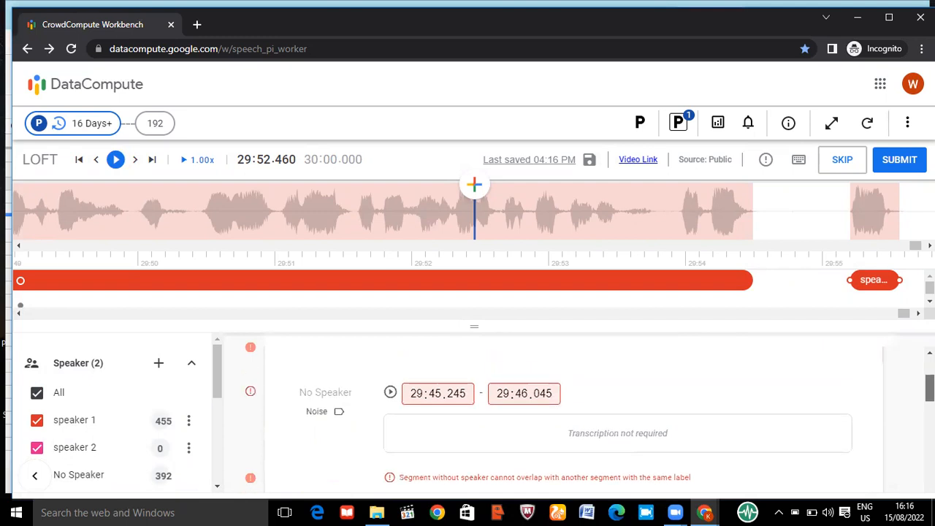
{"action": "left_click", "coordinate": [708, 274]}
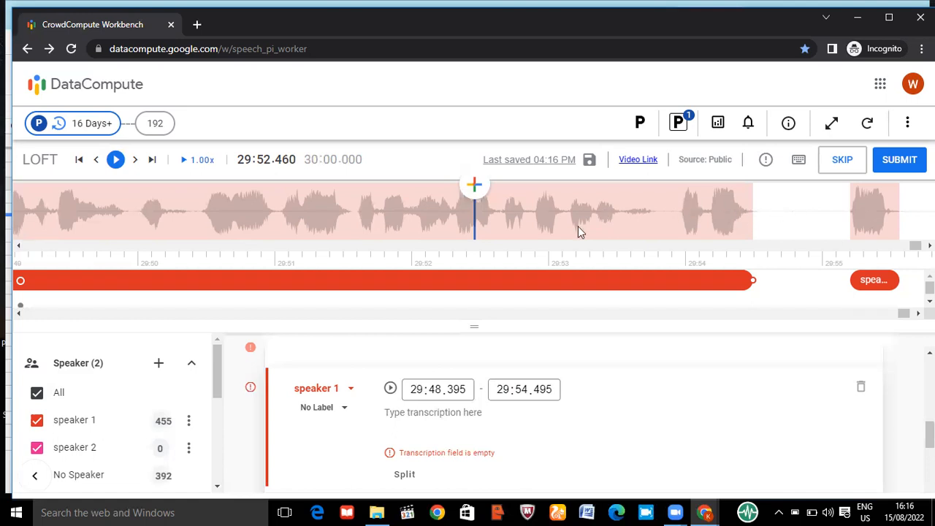
{"action": "left_click", "coordinate": [565, 210]}
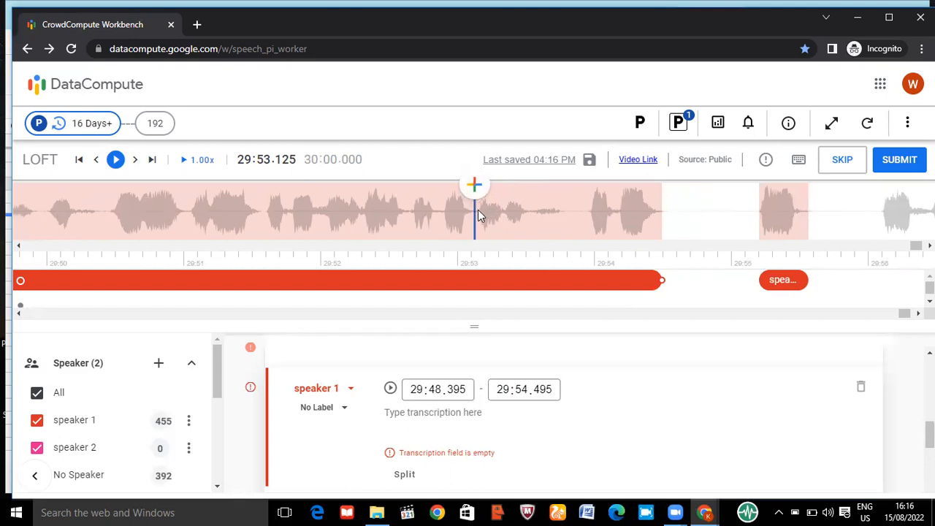
{"action": "left_click", "coordinate": [478, 210]}
{"action": "key", "text": "alt+bracketright"}
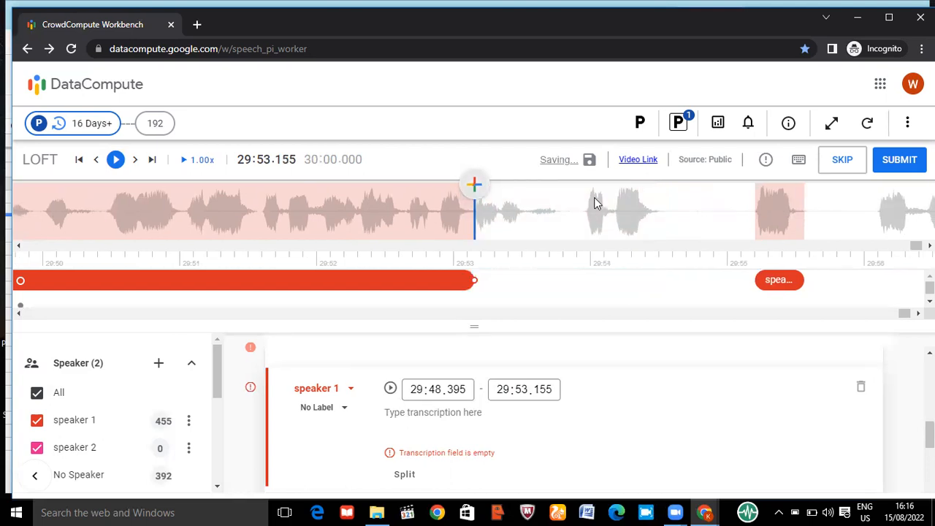
Add a segment from 29:53.155 to 29:54.490 and assign it to a new speaker named "unidentifiable speaker"
{"action": "left_click", "coordinate": [658, 217]}
{"action": "key", "text": "alt+bracketright"}
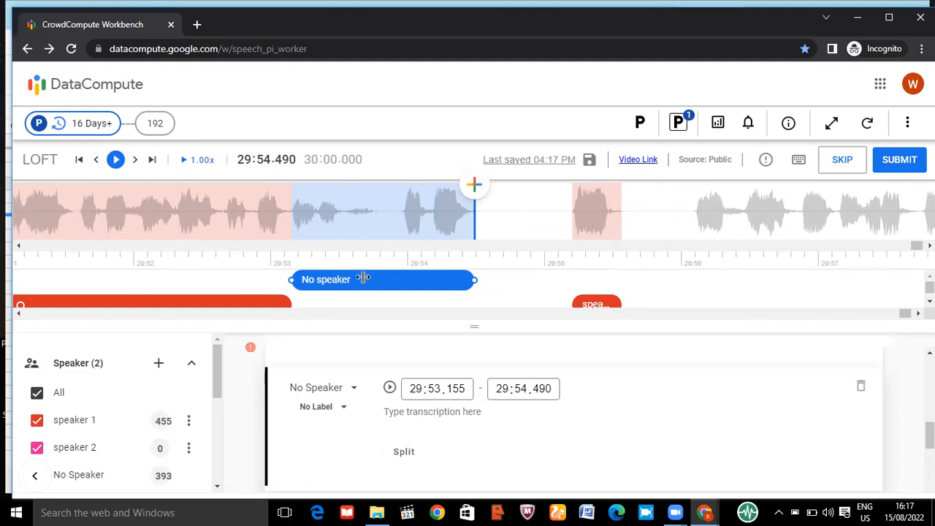
{"action": "left_click", "coordinate": [326, 393]}
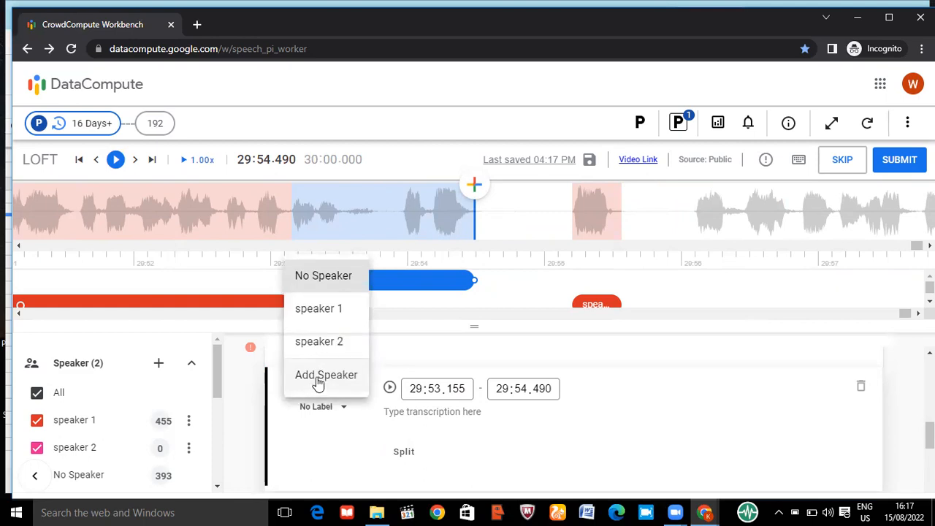
{"action": "left_click", "coordinate": [319, 375]}
{"action": "left_click", "coordinate": [420, 323]}
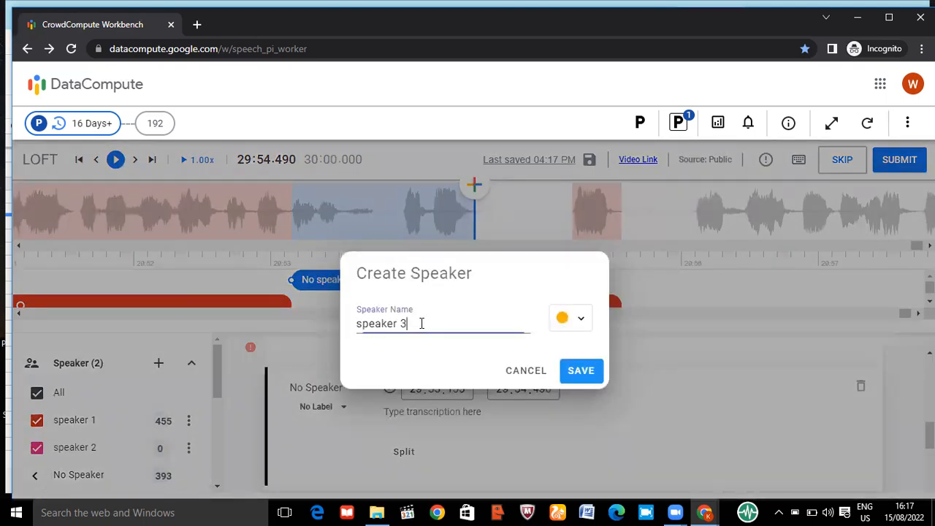
{"action": "key", "text": "BackSpace"}
{"action": "key", "text": "BackSpace"}
{"action": "key", "text": "BackSpace"}
{"action": "key", "text": "BackSpace"}
{"action": "key", "text": "BackSpace"}
{"action": "key", "text": "BackSpace"}
{"action": "key", "text": "BackSpace"}
{"action": "key", "text": "BackSpace"}
{"action": "key", "text": "BackSpace"}
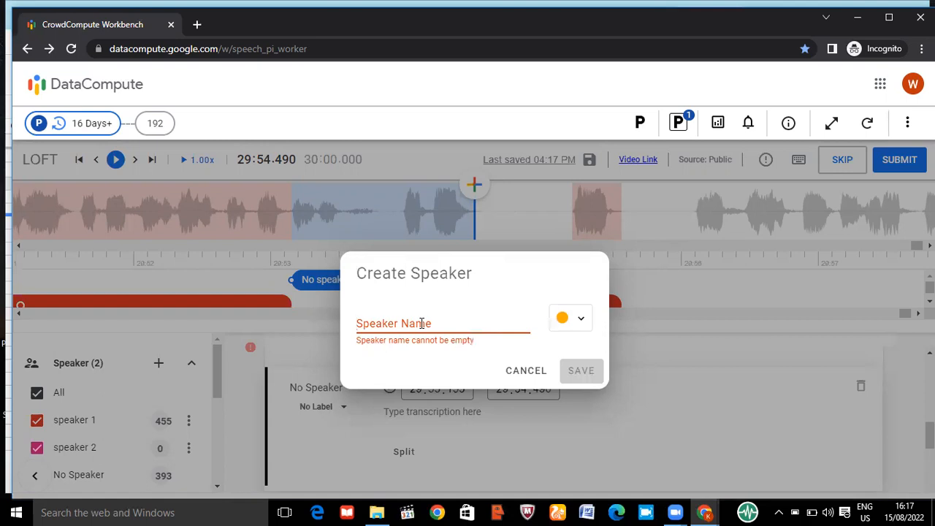
{"action": "type", "text": "unidentifiable speaker"}
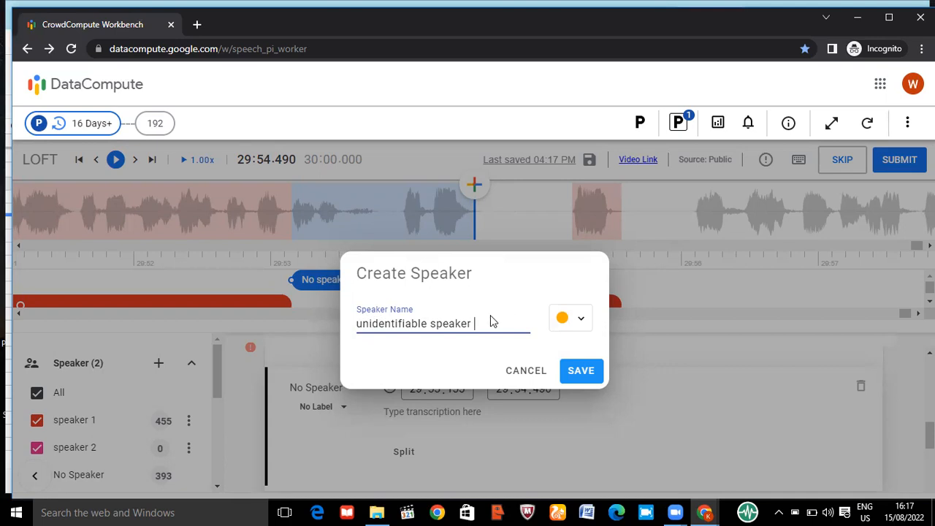
{"action": "left_click", "coordinate": [574, 371]}
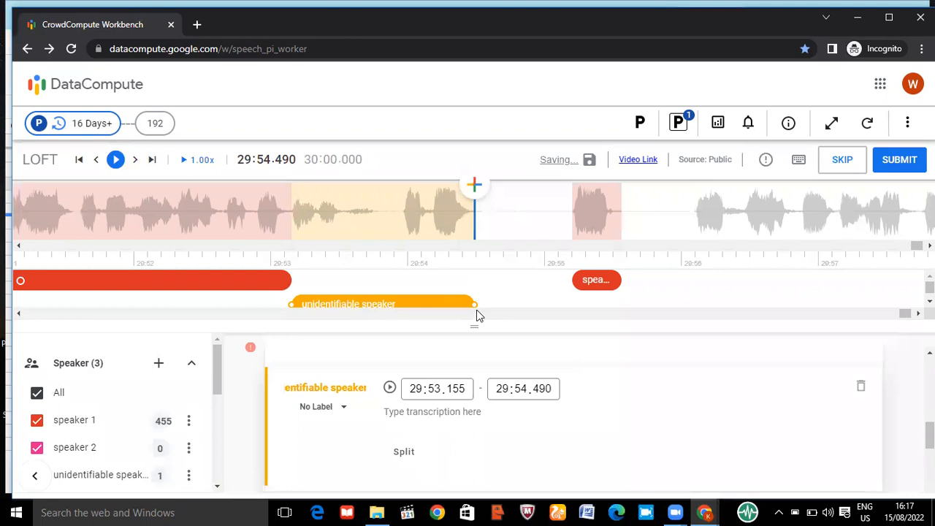
{"action": "left_click_drag", "start_coordinate": [473, 325], "coordinate": [475, 342]}
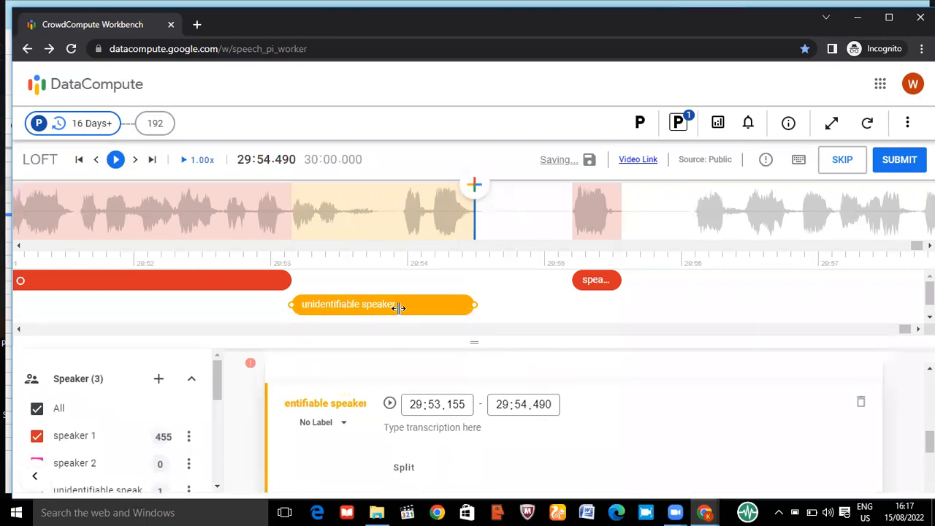
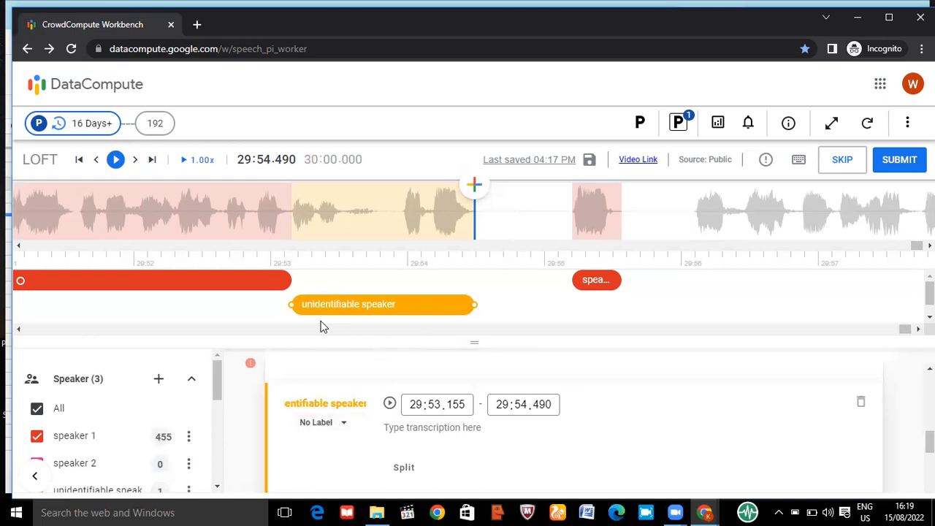
Examine the speaker choices and the label options available for the unidentifiable speaker segment
{"action": "left_click", "coordinate": [335, 406]}
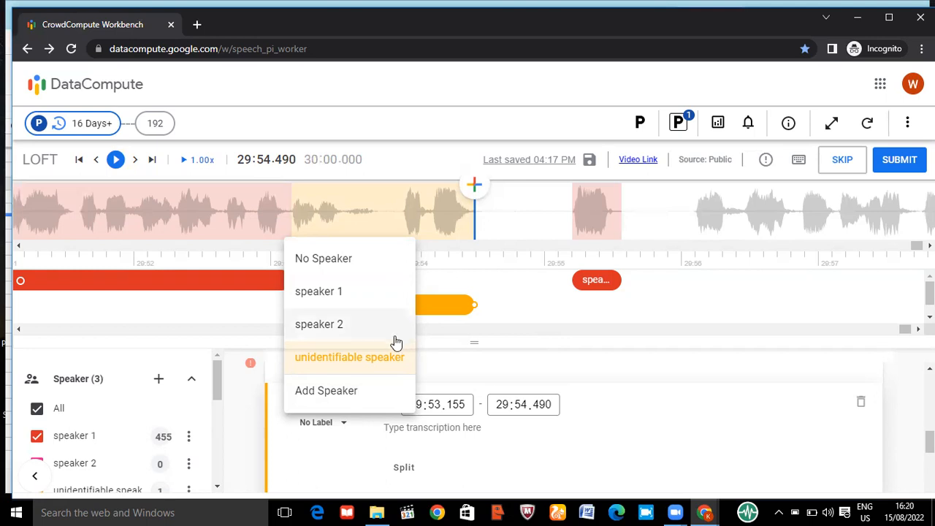
{"action": "left_click", "coordinate": [493, 233]}
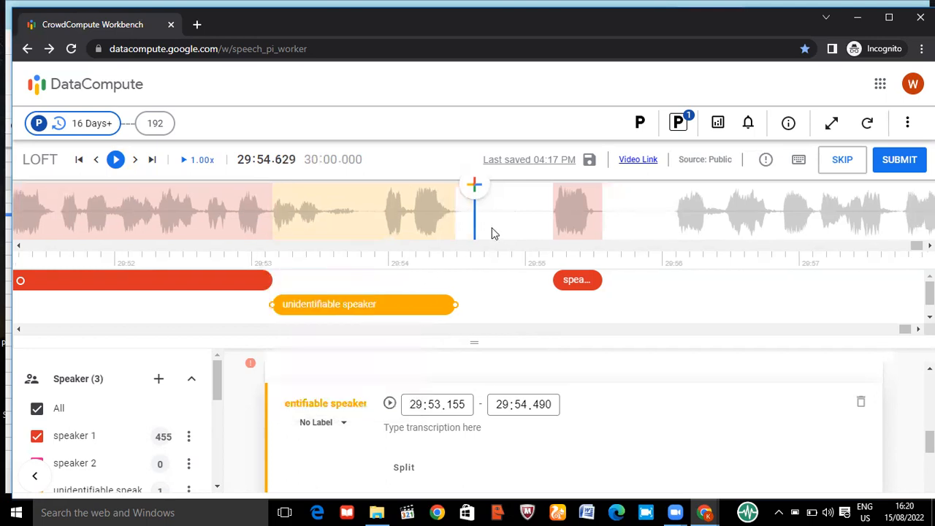
{"action": "left_click", "coordinate": [339, 424]}
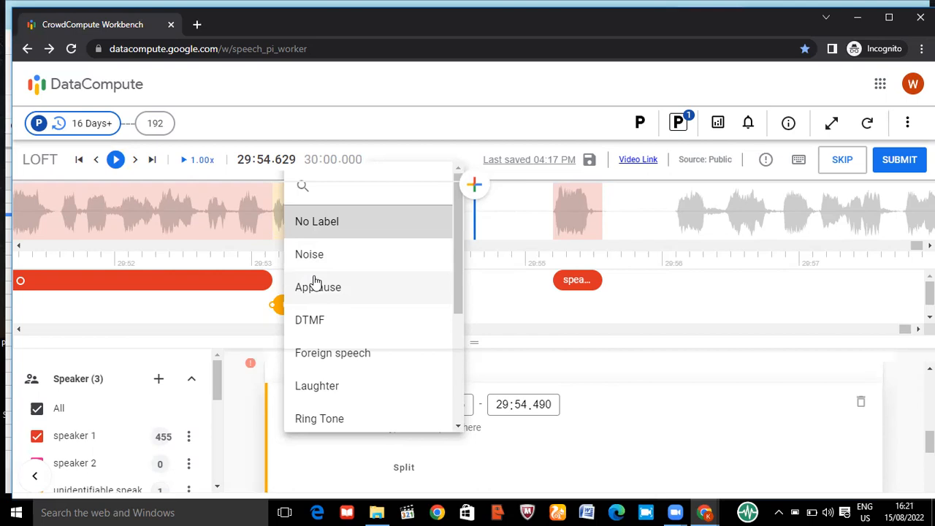
{"action": "left_click", "coordinate": [486, 215]}
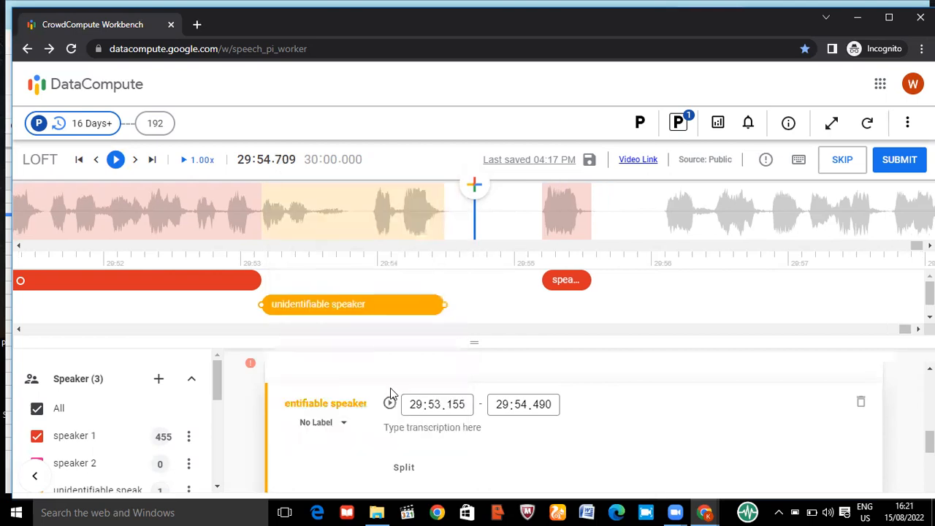
{"action": "left_click", "coordinate": [337, 403]}
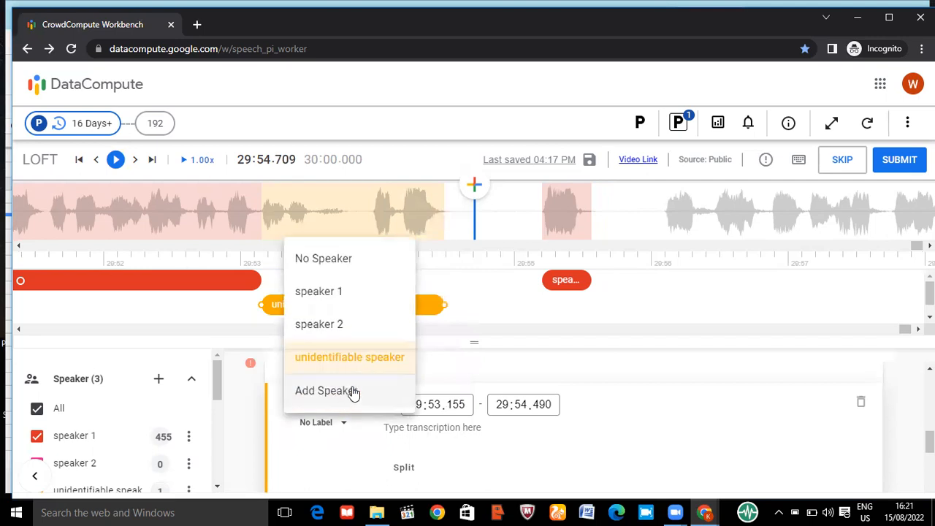
{"action": "left_click", "coordinate": [444, 213]}
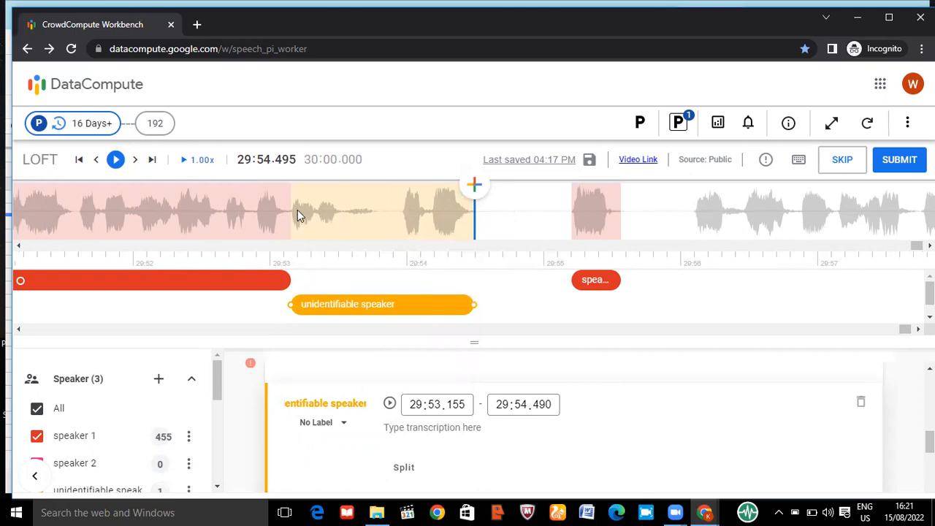
{"action": "left_click", "coordinate": [326, 423]}
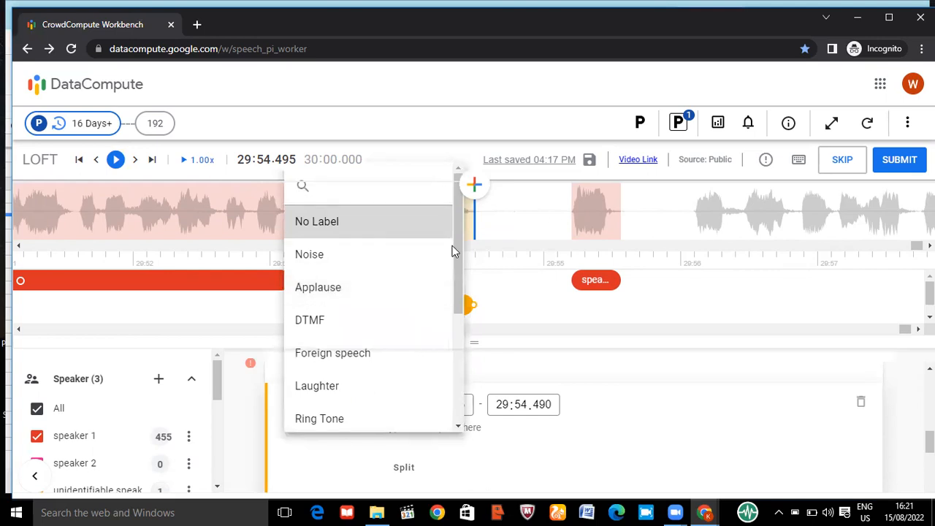
{"action": "left_click", "coordinate": [506, 220]}
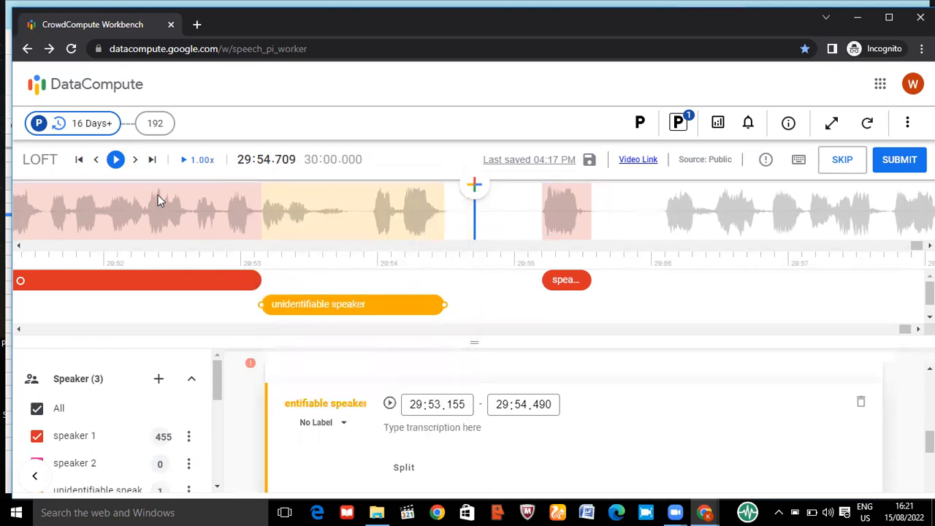
Add a no-speaker segment over the speaker 1 speech, running from 29:50.025 to 29:52.639
{"action": "left_click", "coordinate": [158, 195]}
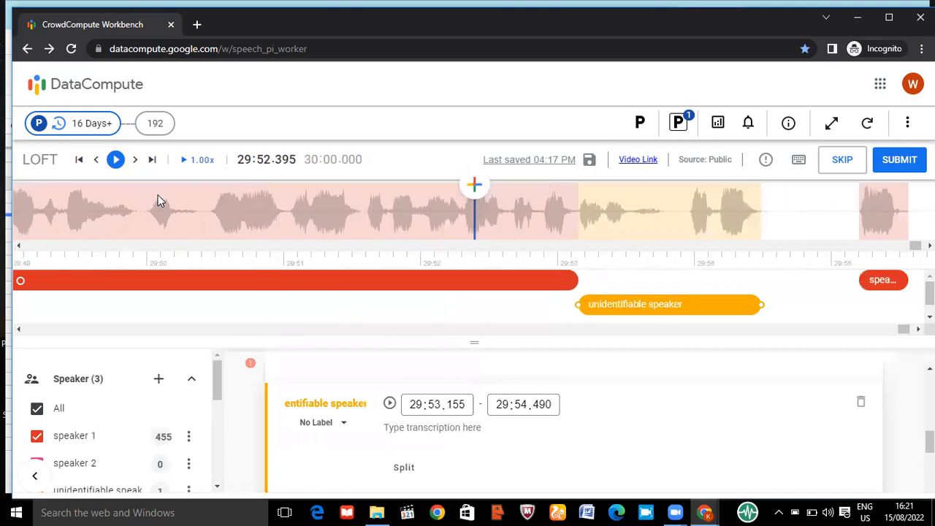
{"action": "left_click", "coordinate": [183, 209]}
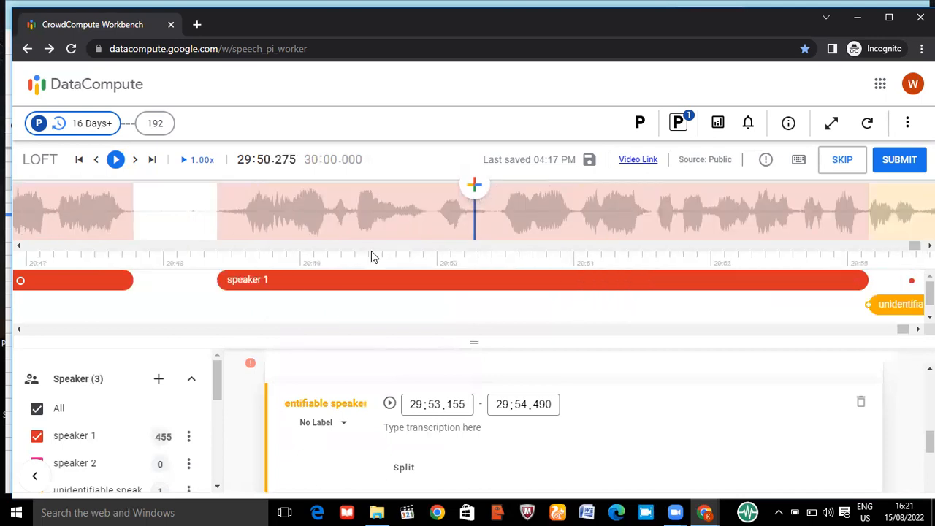
{"action": "left_click", "coordinate": [440, 209]}
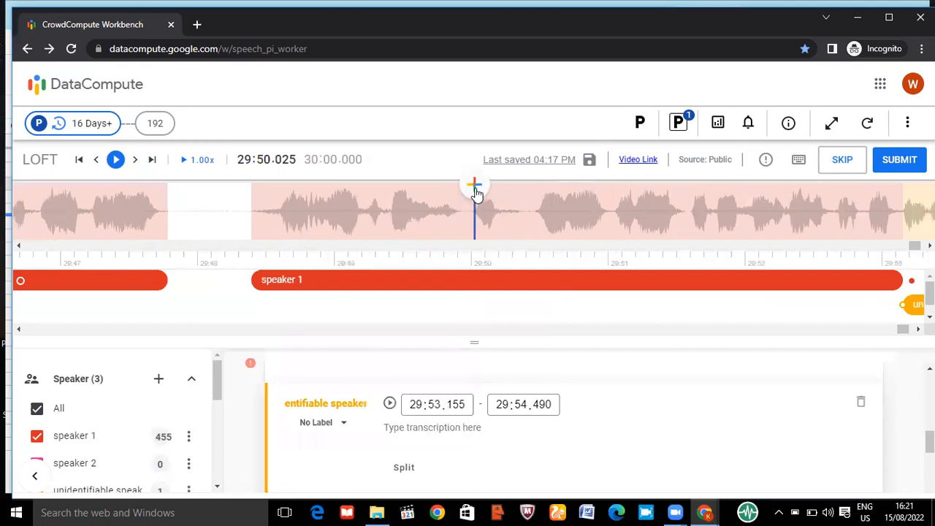
{"action": "left_click", "coordinate": [474, 184]}
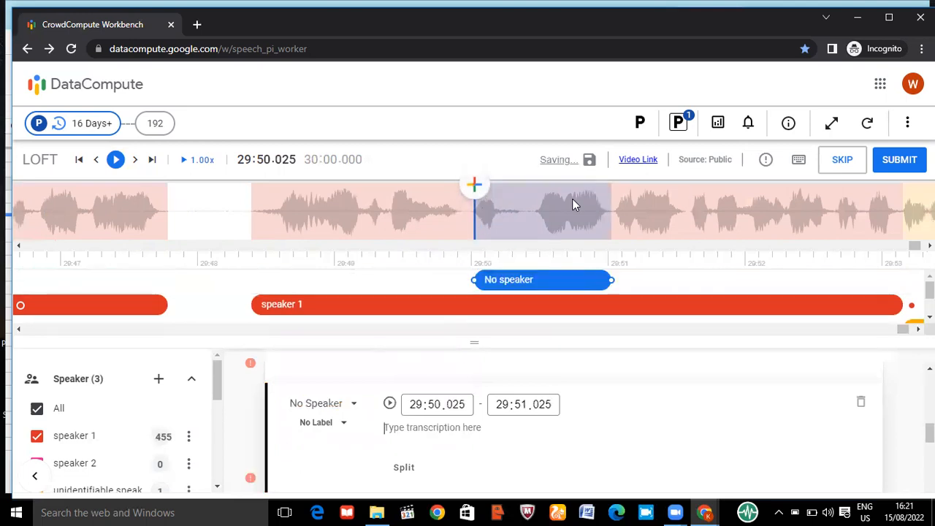
{"action": "left_click", "coordinate": [833, 210]}
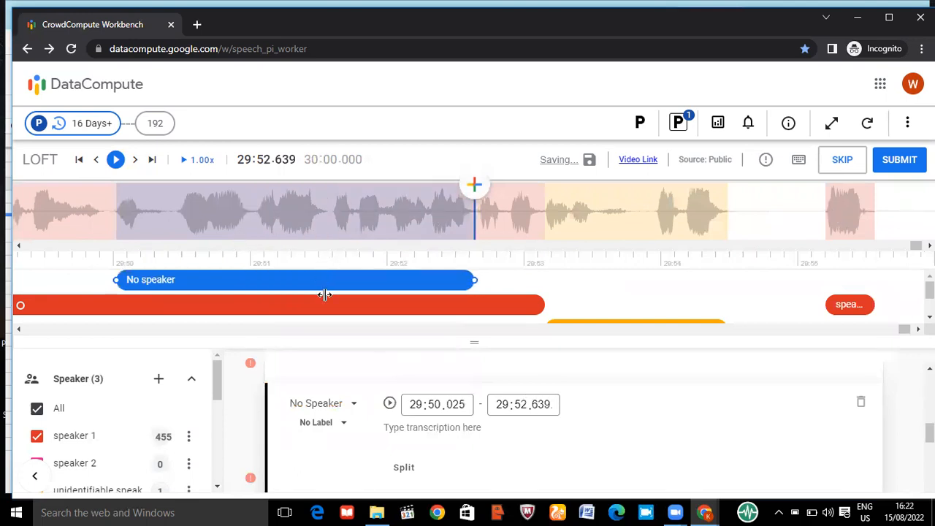
Label the no-speaker segment from 29:50.025 to 29:52.639 as Applause and enlarge the timeline area to show its track
{"action": "left_click", "coordinate": [316, 429]}
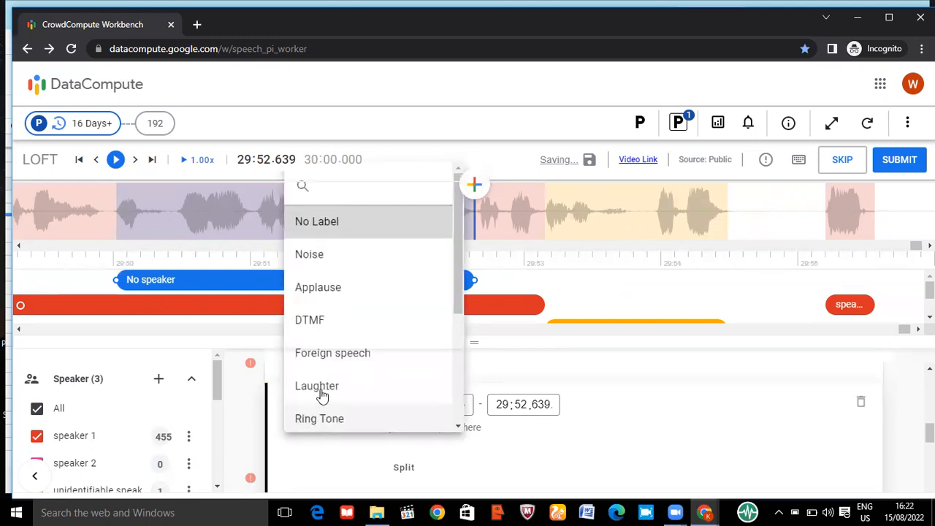
{"action": "left_click", "coordinate": [310, 286]}
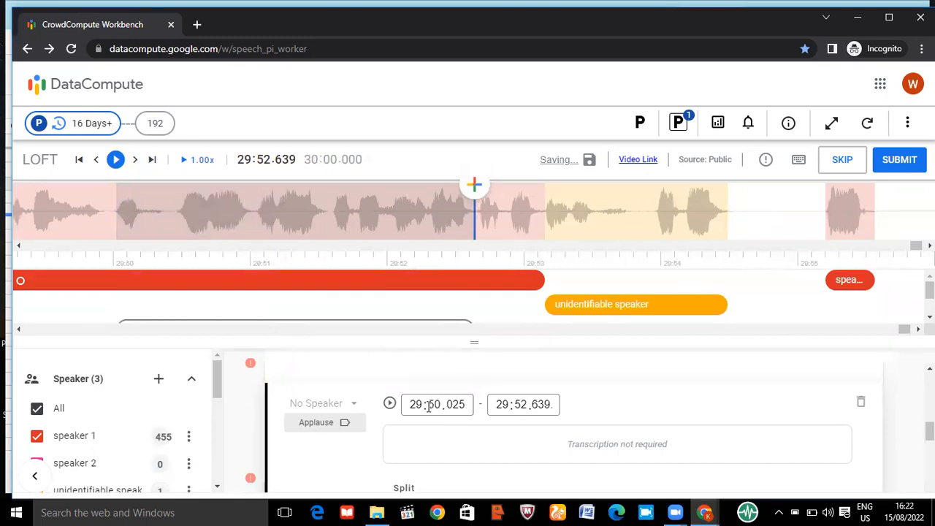
{"action": "left_click_drag", "start_coordinate": [475, 342], "coordinate": [476, 373]}
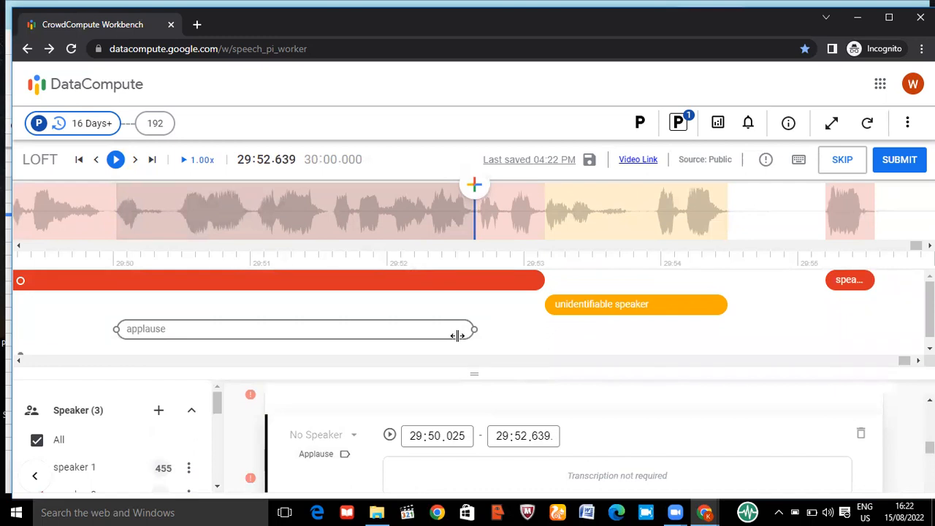
Change the Applause segment's label to DTMF, and delete that segment
{"action": "left_click", "coordinate": [328, 454]}
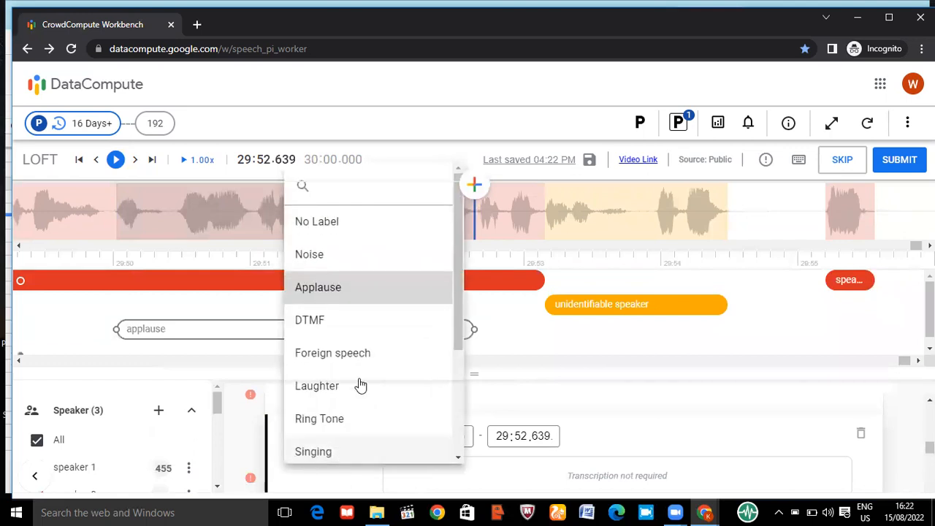
{"action": "left_click", "coordinate": [329, 321]}
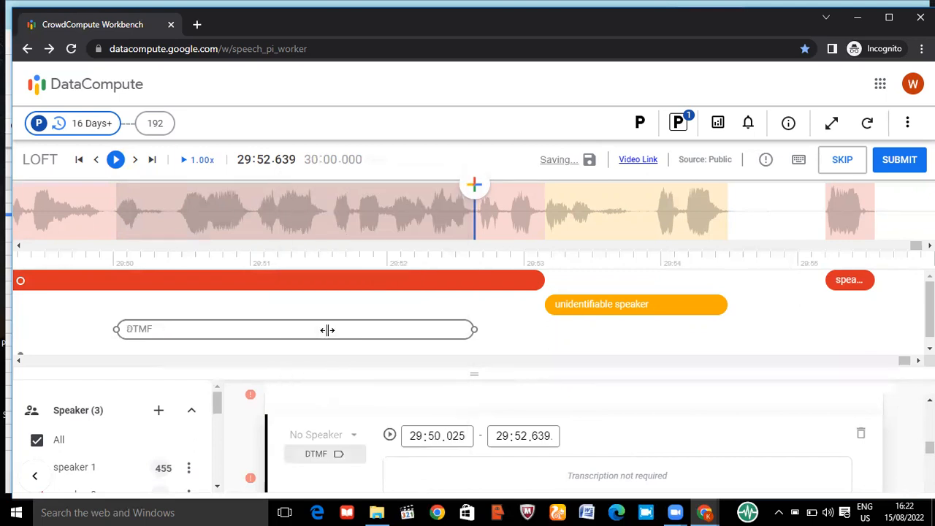
{"action": "left_click", "coordinate": [860, 433]}
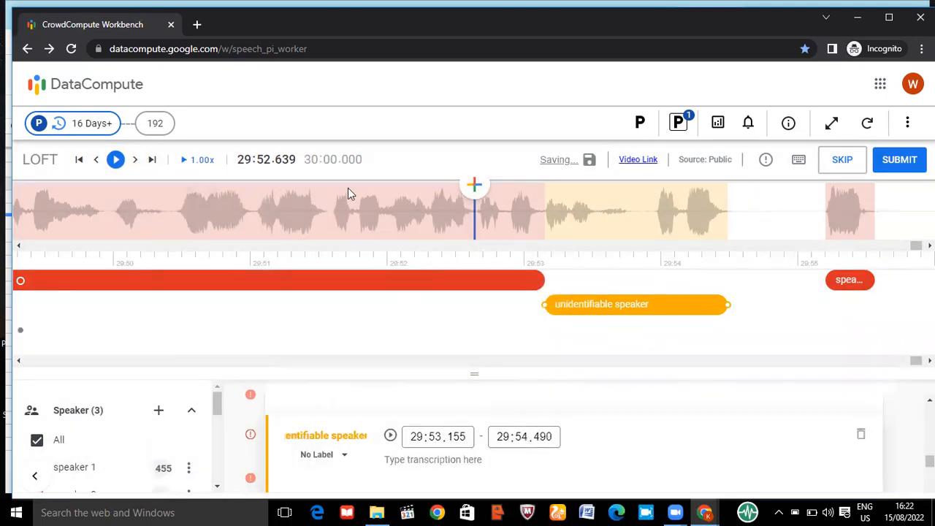
{"action": "left_click", "coordinate": [336, 200]}
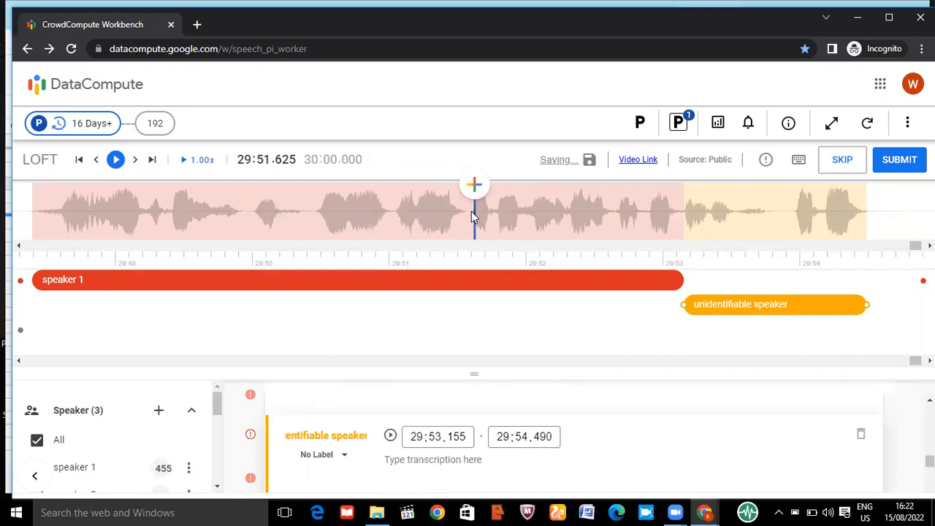
{"action": "left_click", "coordinate": [471, 213]}
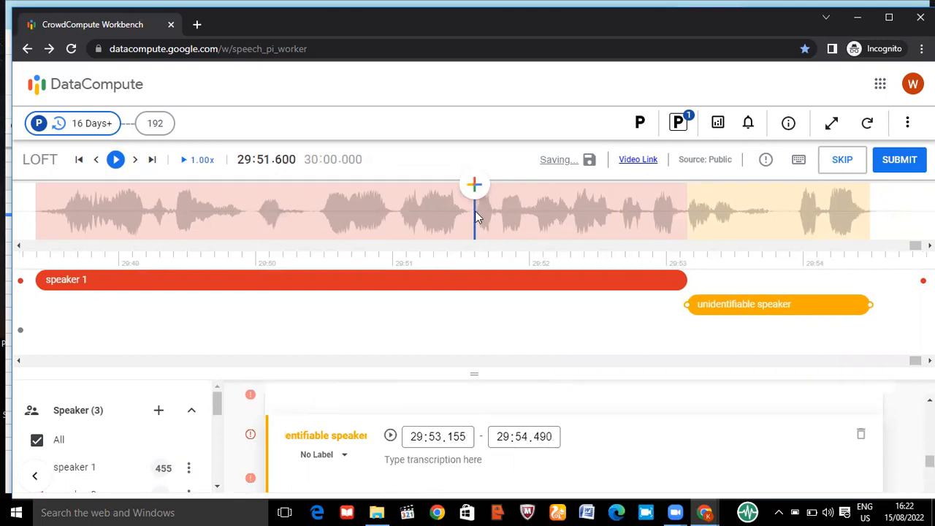
{"action": "left_click", "coordinate": [474, 184]}
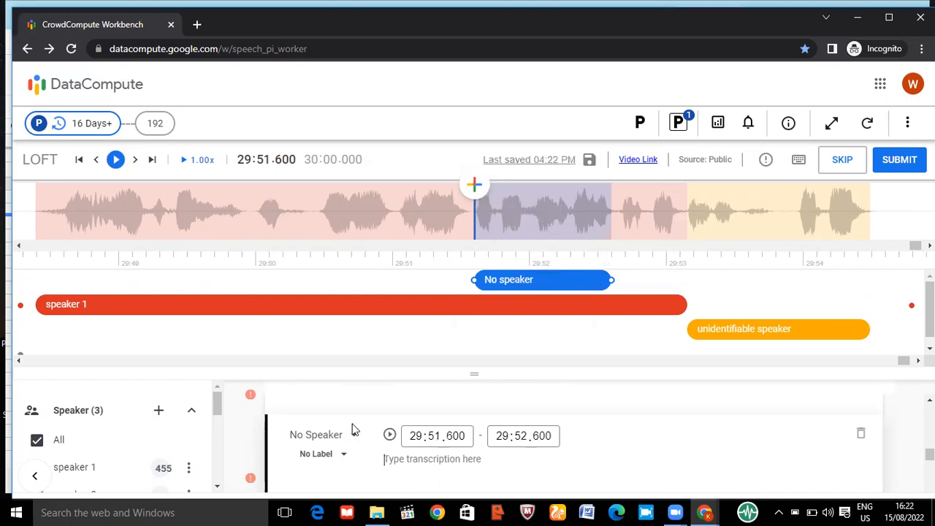
{"action": "left_click", "coordinate": [861, 434]}
{"action": "key", "text": "Return"}
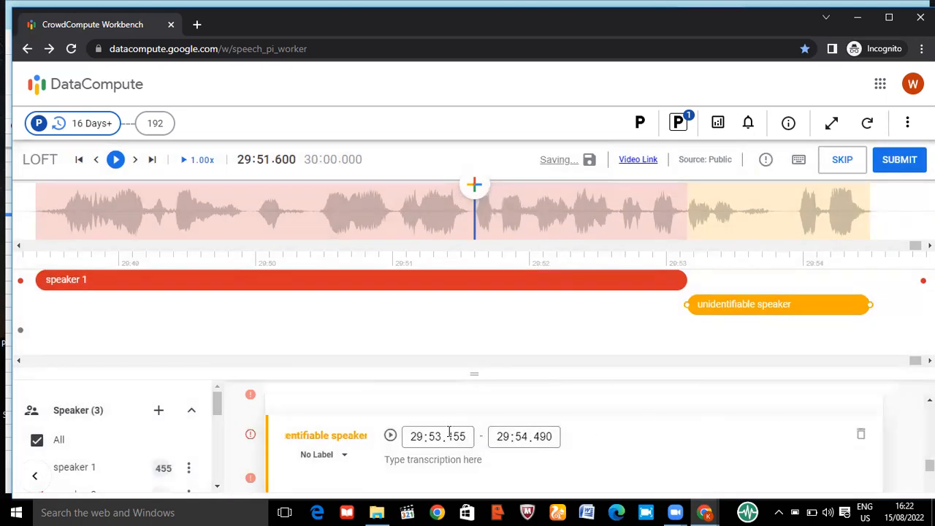
Split the speaker 1 segment that starts at 29:48.395 at about 29:50.470, between two stretches of speech
{"action": "left_click", "coordinate": [344, 451]}
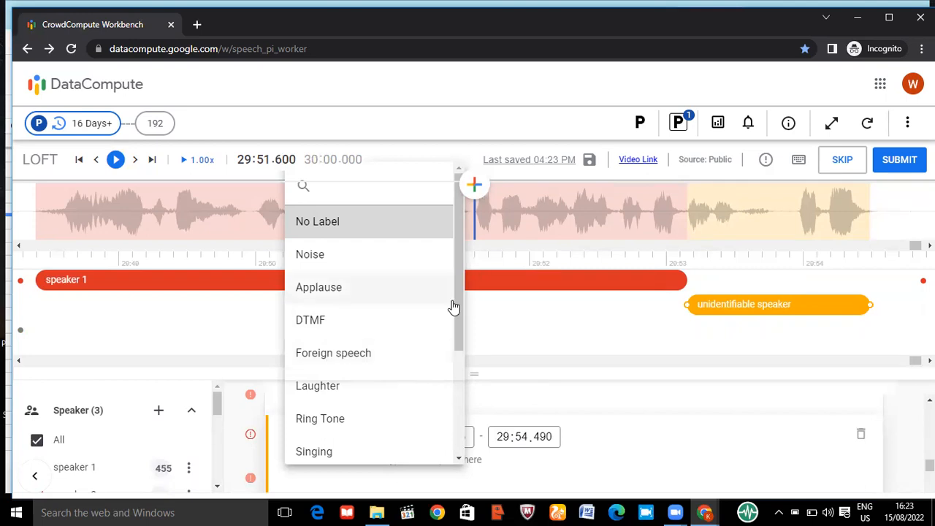
{"action": "left_click", "coordinate": [543, 198]}
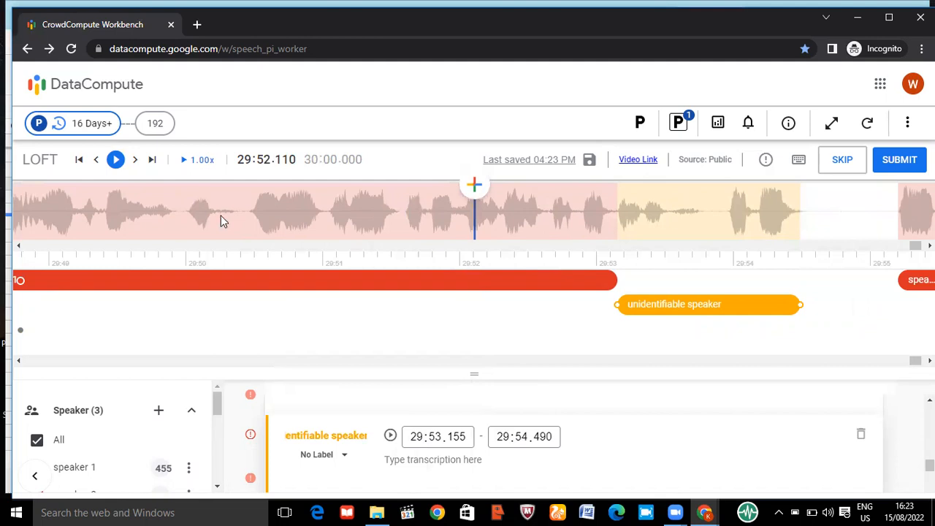
{"action": "left_click", "coordinate": [249, 208]}
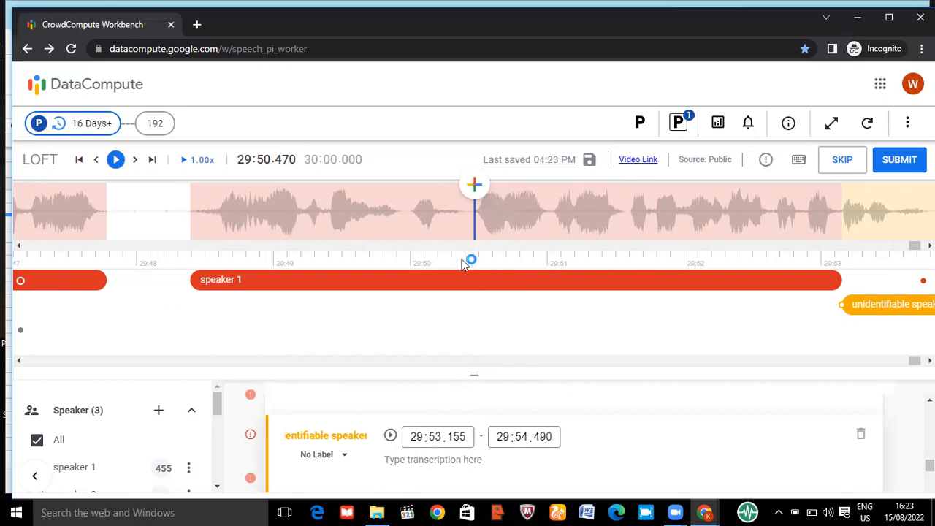
{"action": "left_click", "coordinate": [465, 278]}
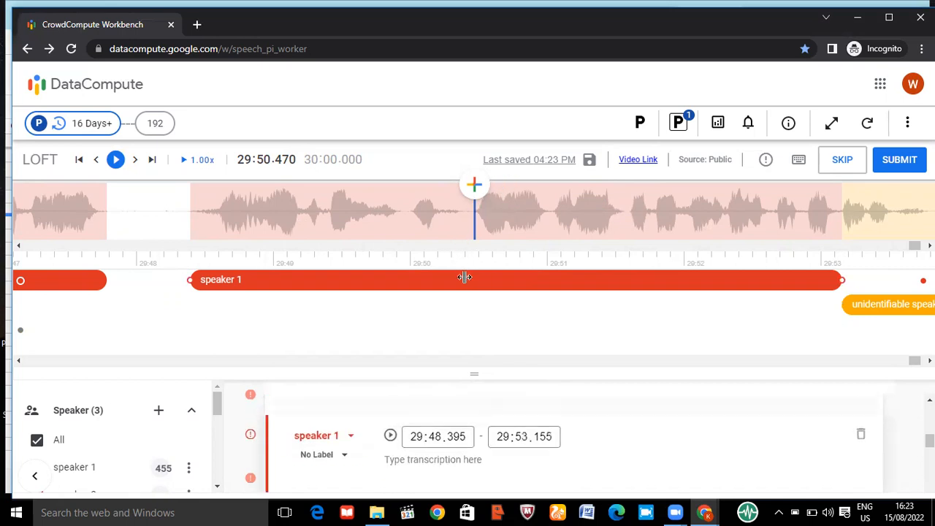
{"action": "key", "text": "s"}
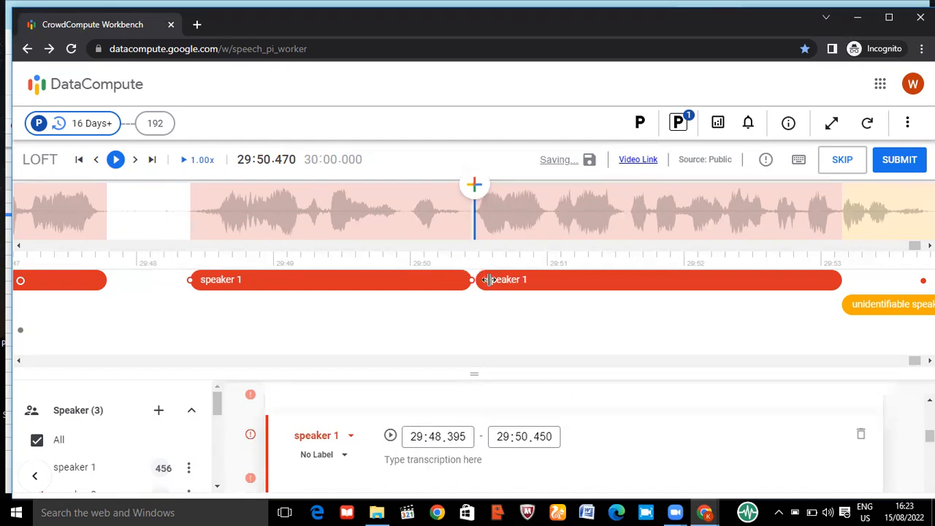
Split the speaker 1 segment that starts at 29:50.480 at about 29:51.955
{"action": "left_click", "coordinate": [678, 213]}
{"action": "key", "text": "s"}
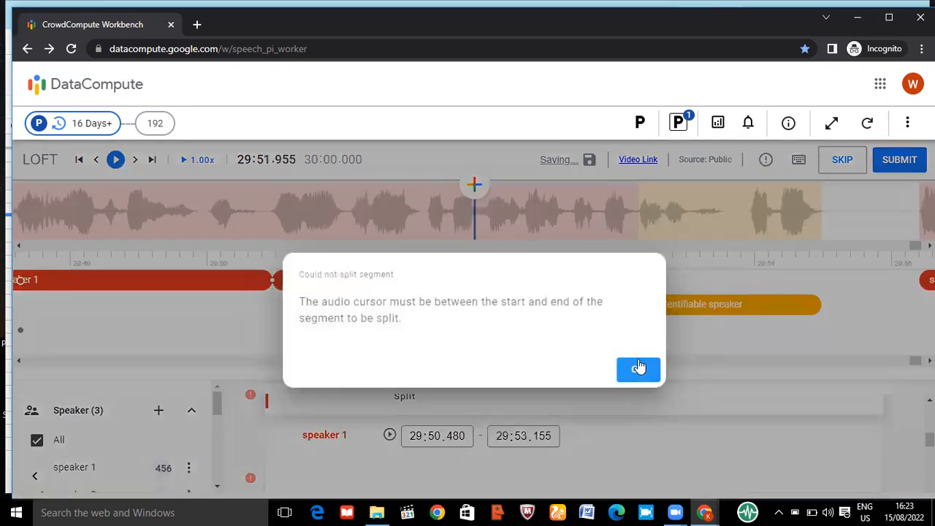
{"action": "left_click", "coordinate": [637, 364]}
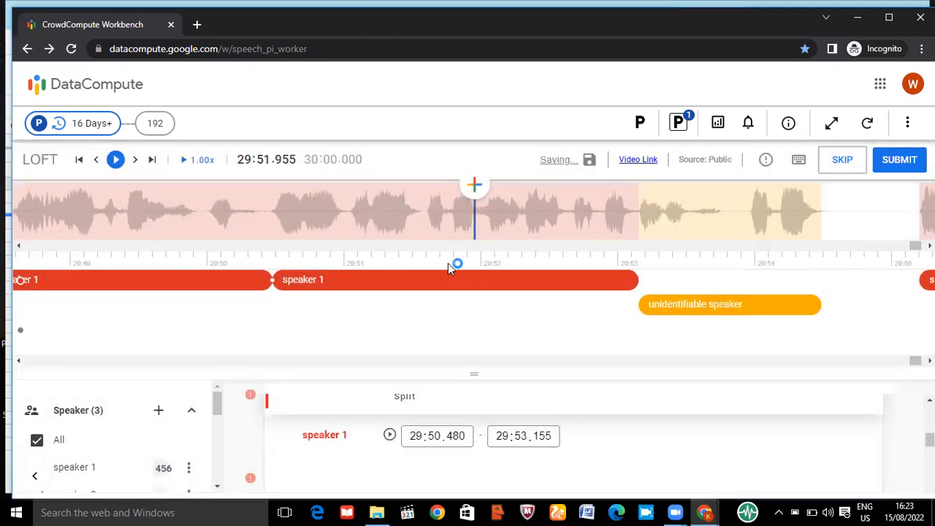
{"action": "left_click", "coordinate": [426, 280]}
{"action": "key", "text": "s"}
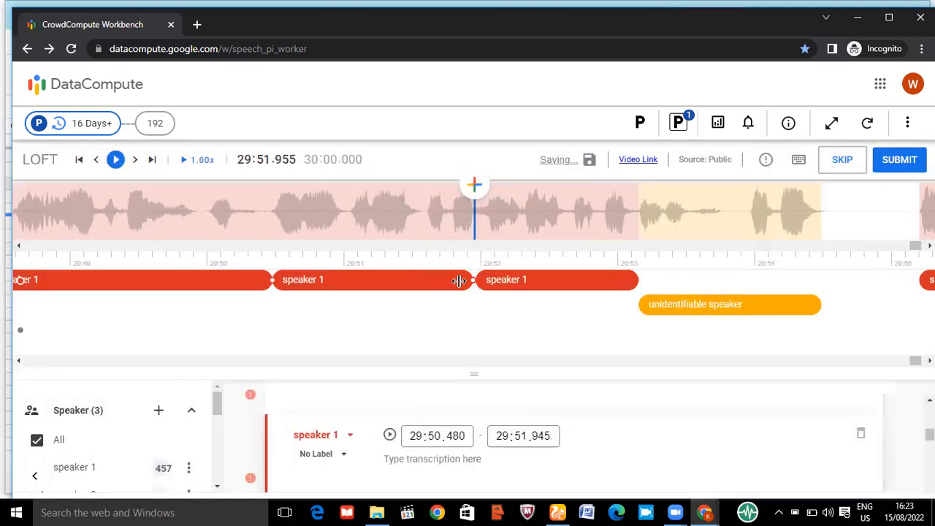
Label the speaker 1 segment that starts at 29:50.480 as Foreign speech and review the remaining label options
{"action": "left_click", "coordinate": [328, 450]}
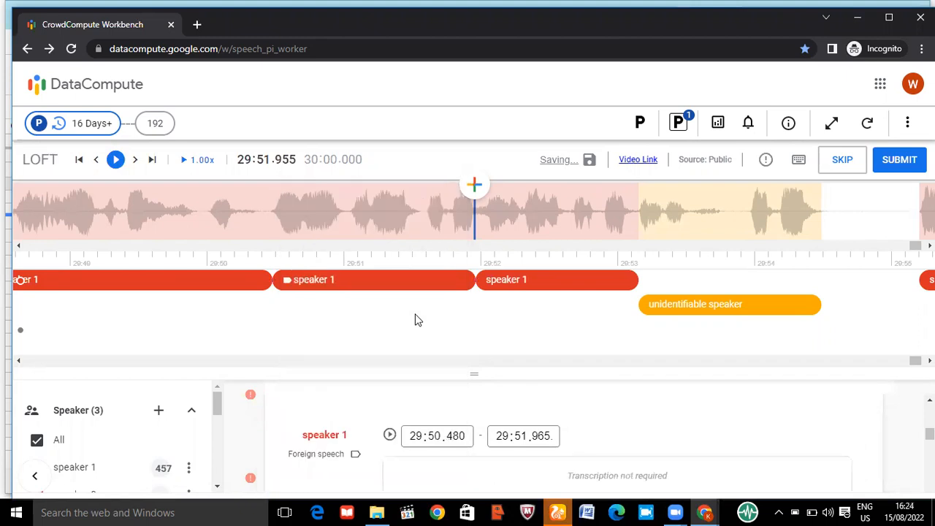
{"action": "left_click_drag", "start_coordinate": [350, 327], "coordinate": [328, 504]}
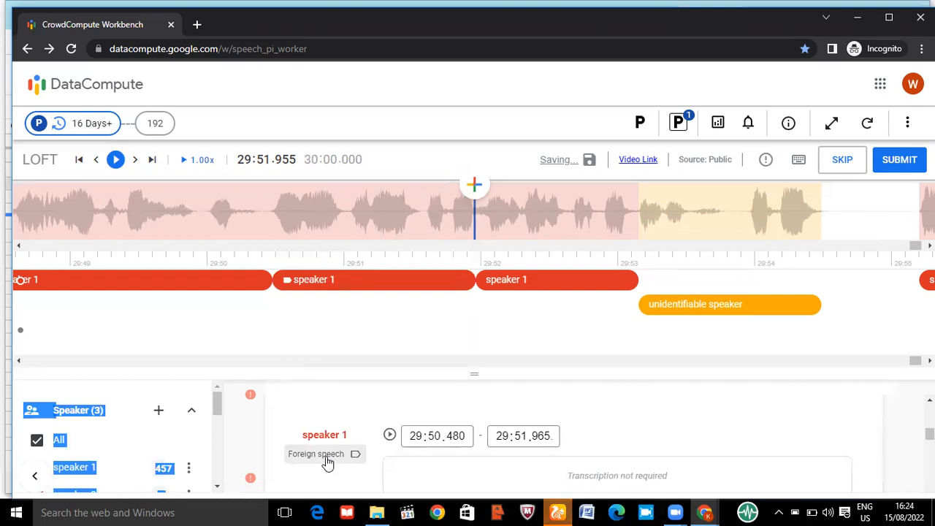
{"action": "left_click", "coordinate": [327, 464]}
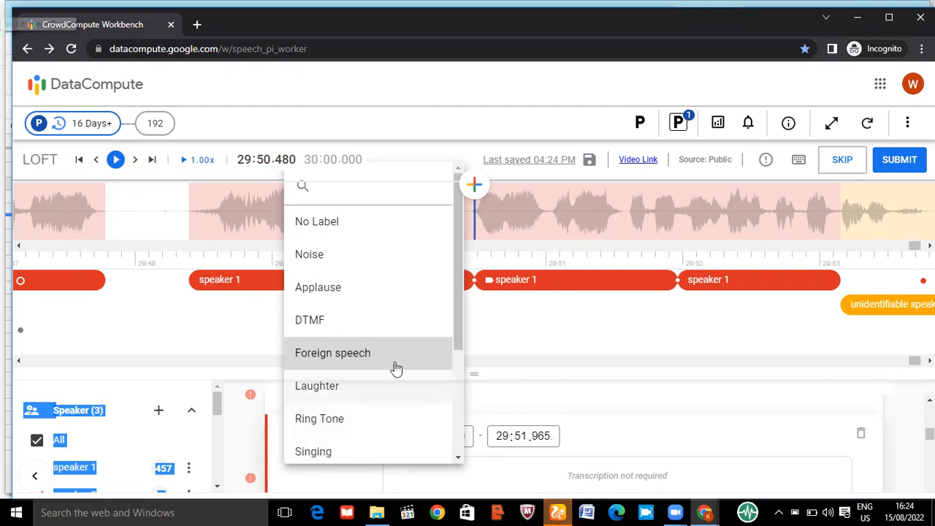
{"action": "left_click_drag", "start_coordinate": [457, 326], "coordinate": [456, 379]}
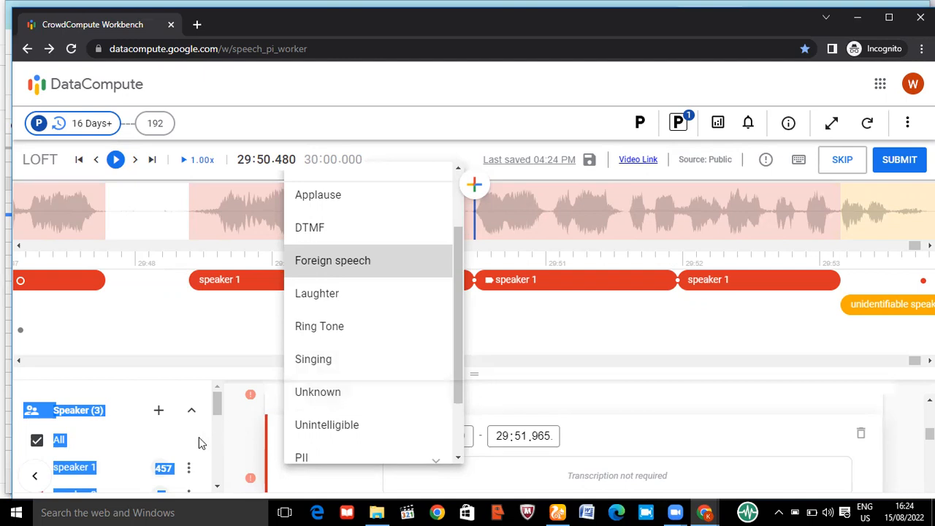
Review the label options available for the Foreign speech segment, from No Label through Offensive Speech
{"action": "left_click", "coordinate": [176, 426]}
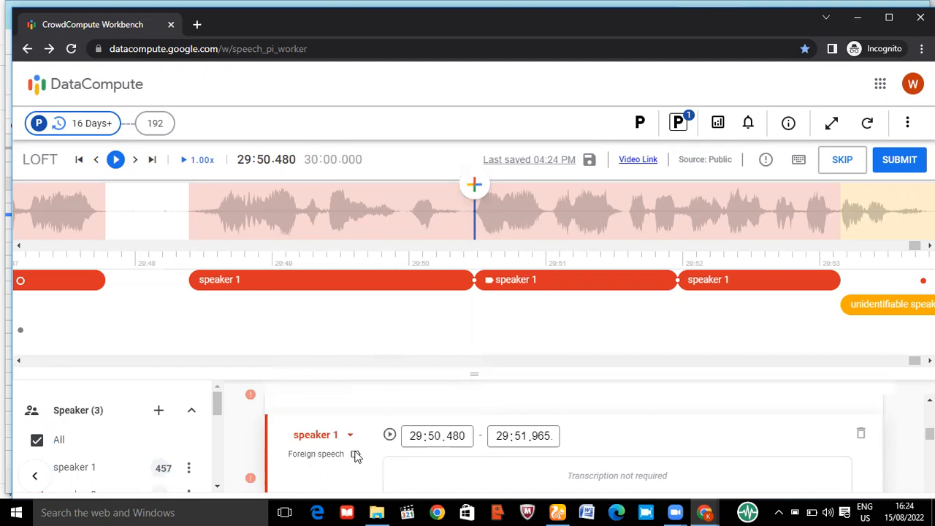
{"action": "left_click", "coordinate": [328, 456]}
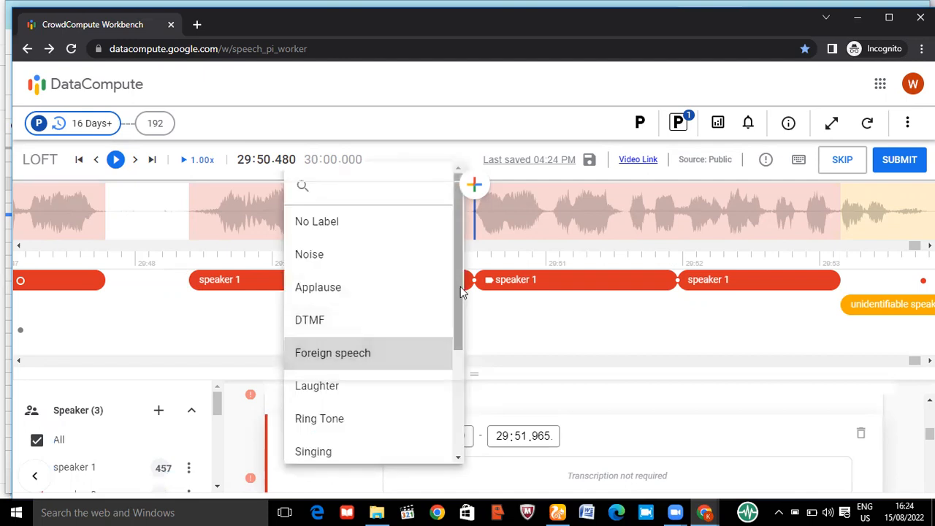
{"action": "left_click_drag", "start_coordinate": [456, 280], "coordinate": [455, 375]}
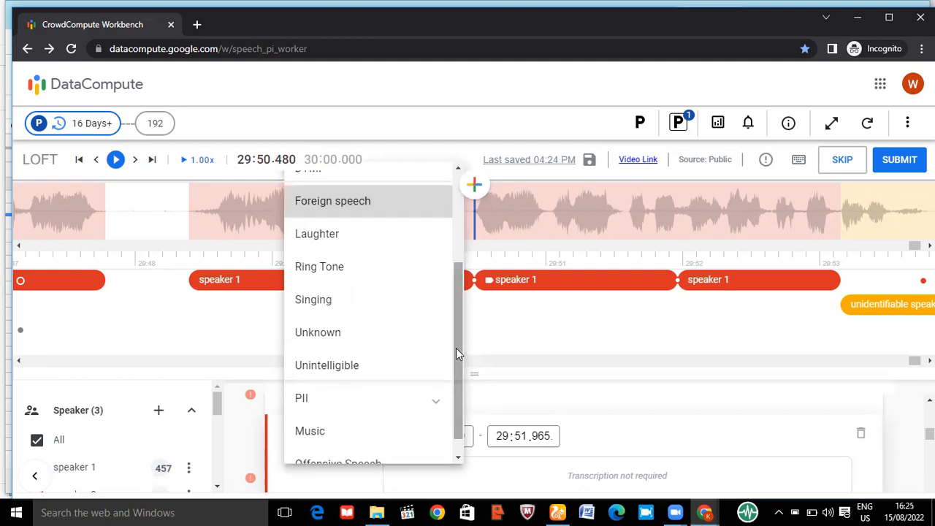
{"action": "left_click_drag", "start_coordinate": [456, 347], "coordinate": [456, 373]}
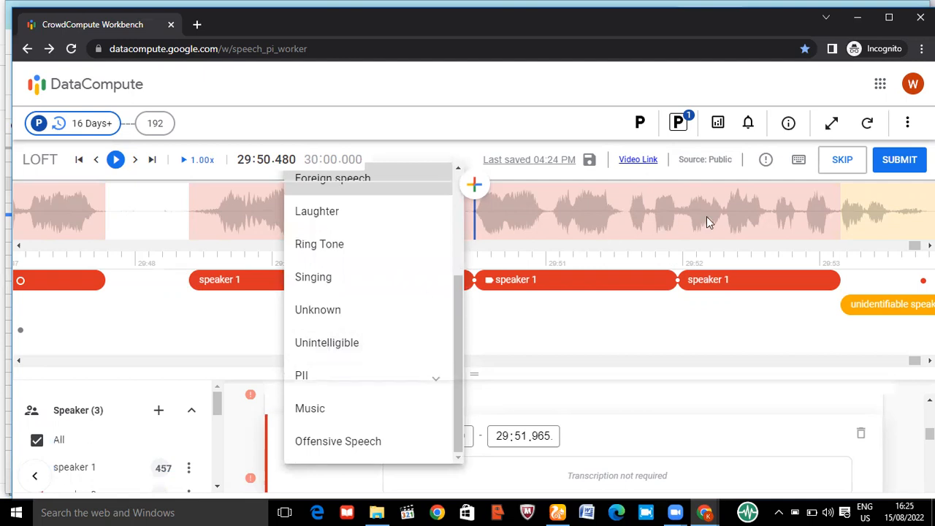
{"action": "left_click", "coordinate": [707, 216]}
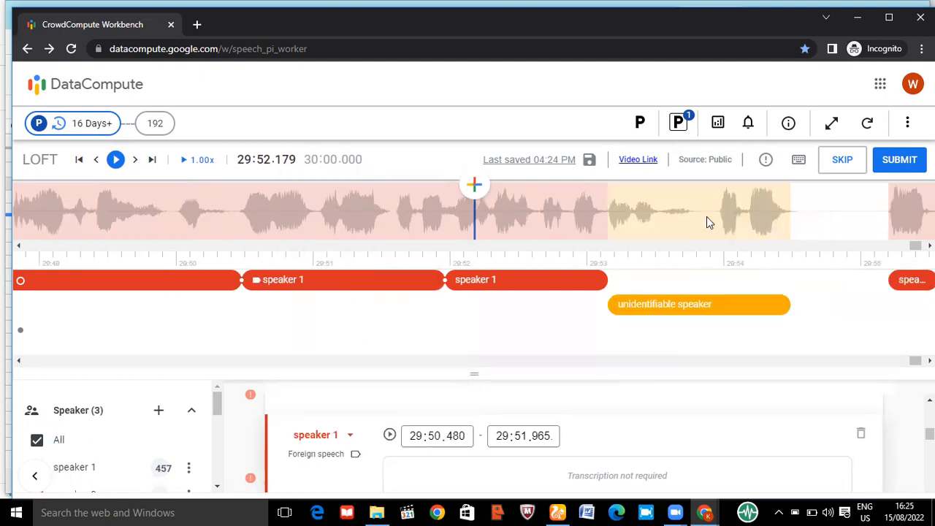
Split the speaker 1 segment that starts at 29:51.965 at about 29:52.325
{"action": "left_click", "coordinate": [494, 216]}
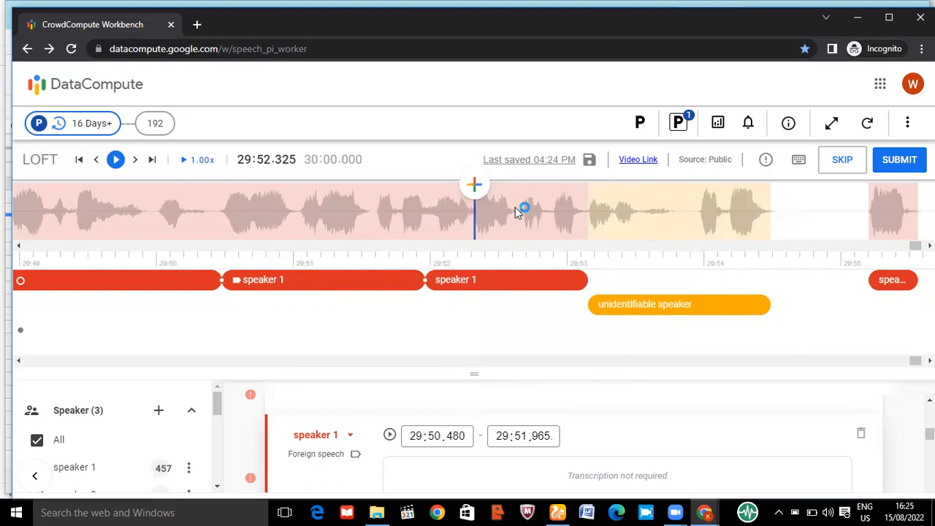
{"action": "left_click", "coordinate": [456, 280]}
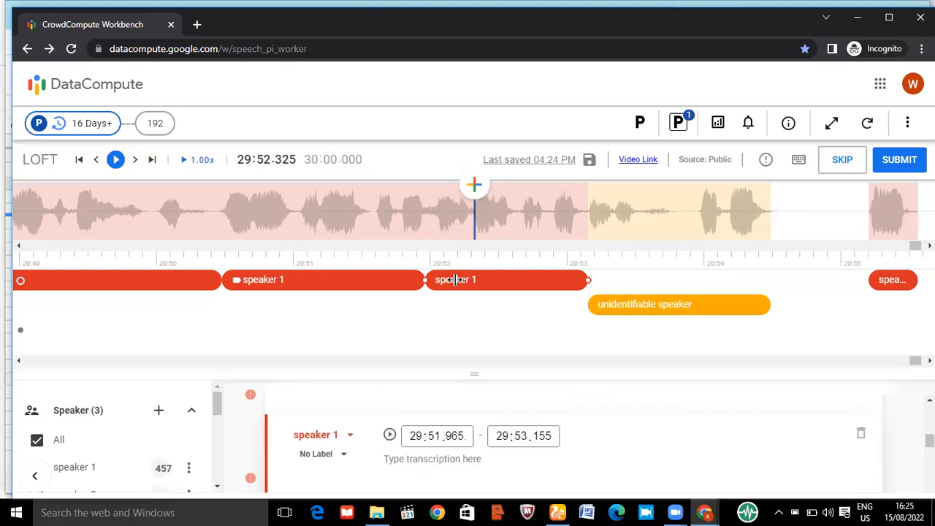
{"action": "left_click_drag", "start_coordinate": [472, 374], "coordinate": [466, 325]}
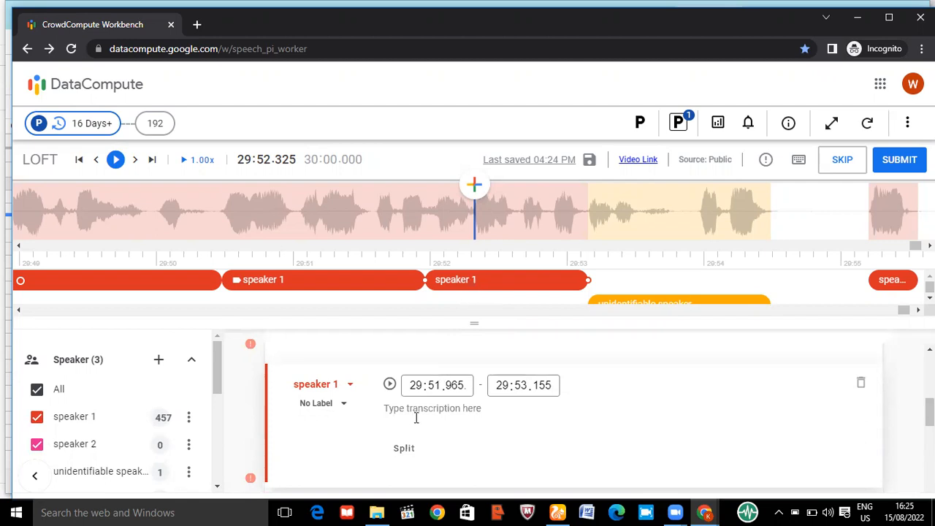
{"action": "left_click", "coordinate": [404, 448]}
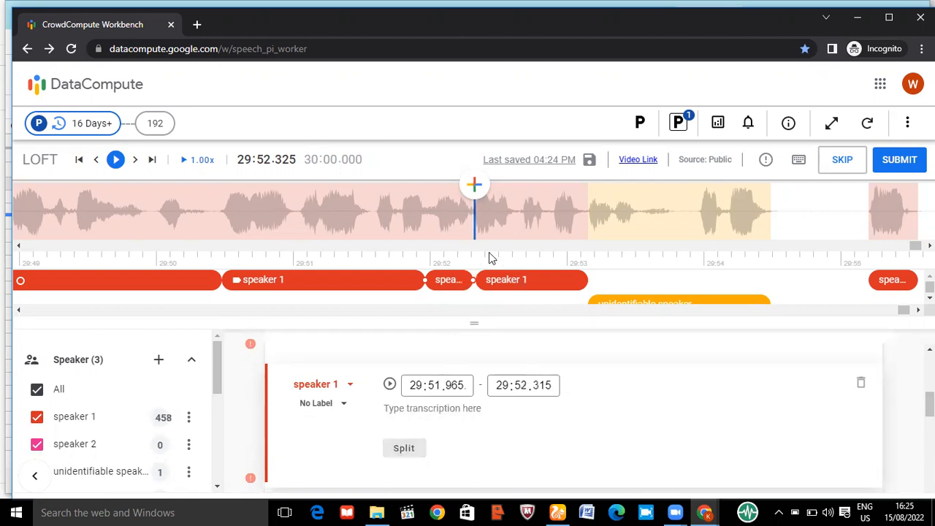
Close the small gap before the speaker 1 segment that starts at 29:52.335, and split that segment at about 29:52.595
{"action": "left_click", "coordinate": [510, 208]}
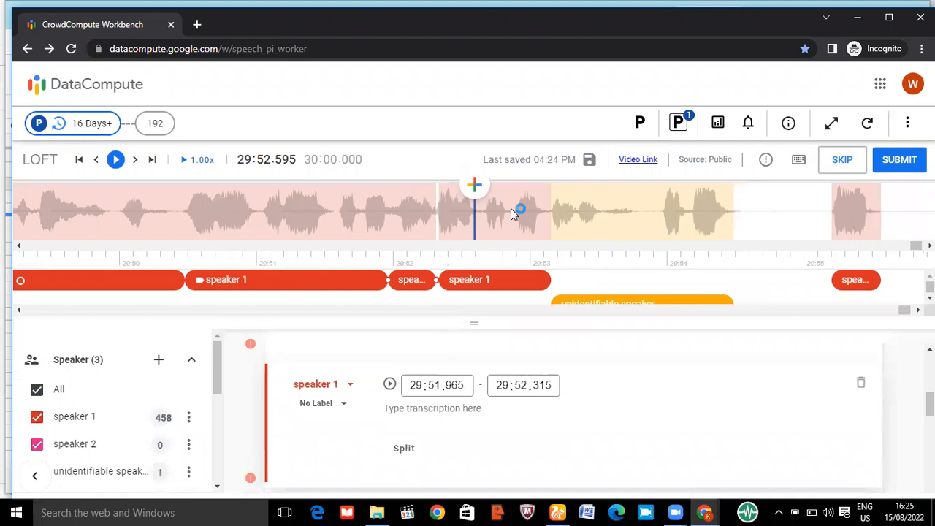
{"action": "left_click_drag", "start_coordinate": [448, 280], "coordinate": [450, 280]}
{"action": "left_click", "coordinate": [458, 281]}
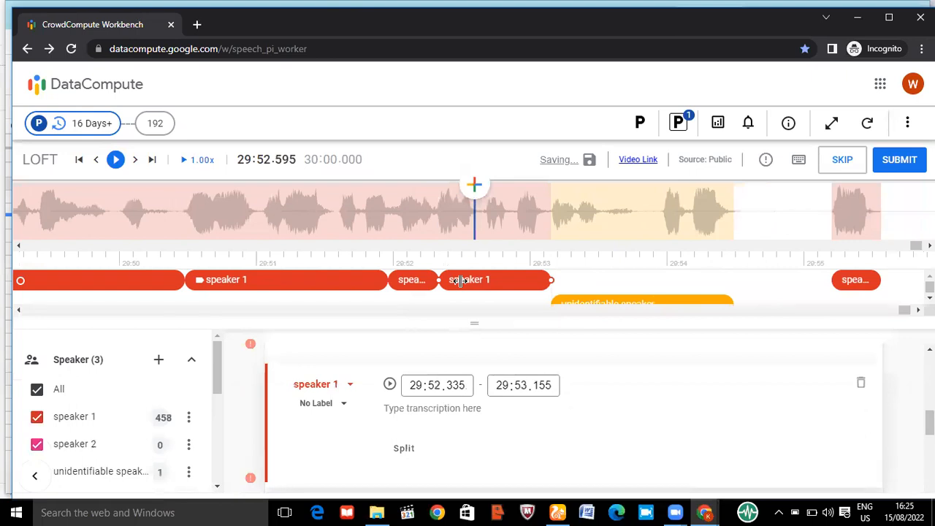
{"action": "key", "text": "s"}
Label the speaker 1 segment that starts at 29:52.335 as Unintelligible and adjust its end to 29:52.605
{"action": "left_click_drag", "start_coordinate": [475, 280], "coordinate": [456, 280]}
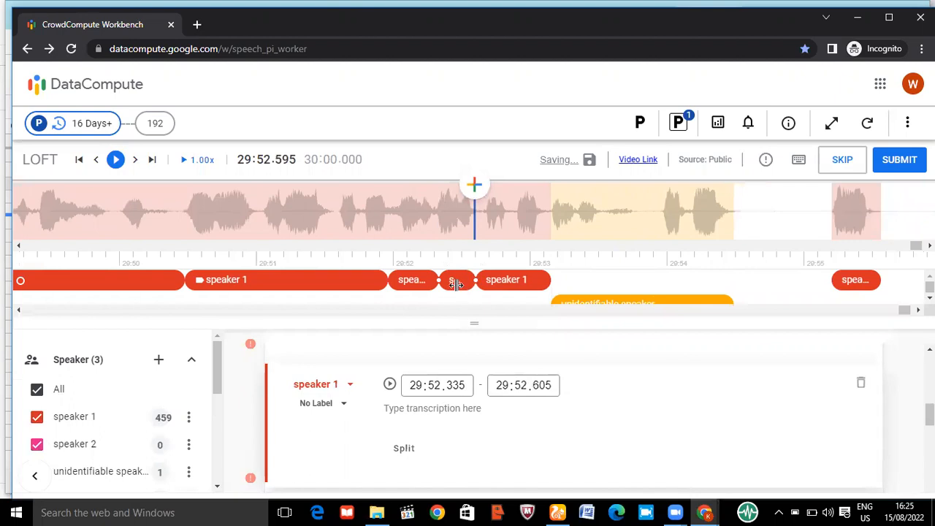
{"action": "left_click", "coordinate": [328, 407]}
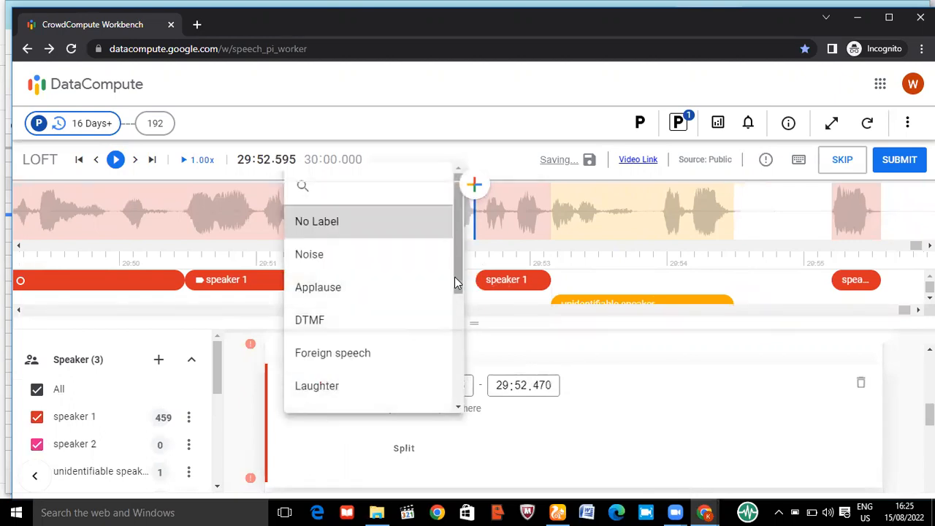
{"action": "left_click_drag", "start_coordinate": [454, 277], "coordinate": [465, 404]}
{"action": "scroll", "coordinate": [375, 324], "scroll_direction": "down", "scroll_amount": 2}
{"action": "left_click", "coordinate": [358, 303]}
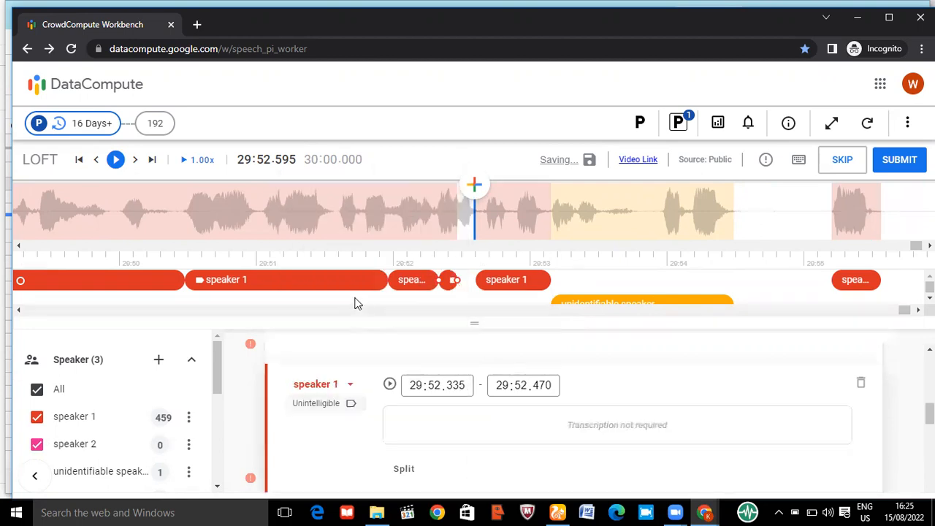
{"action": "left_click_drag", "start_coordinate": [457, 280], "coordinate": [476, 280]}
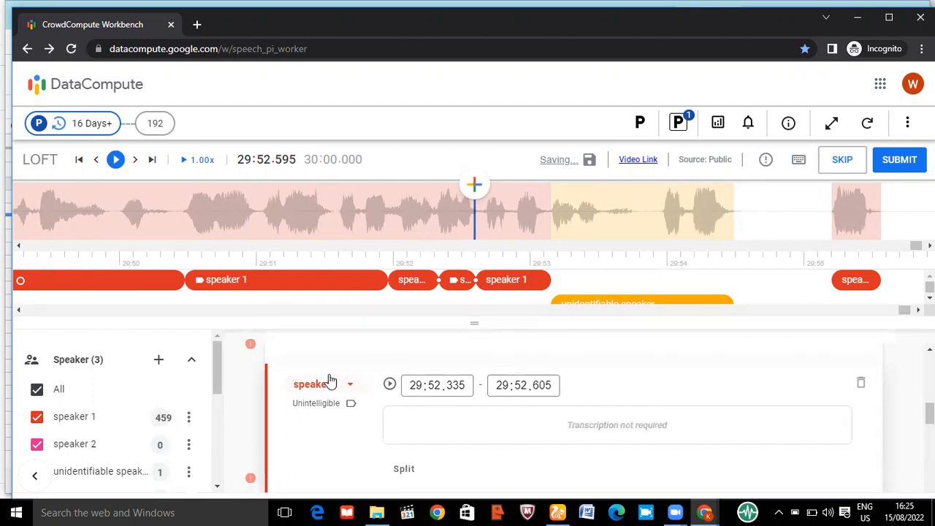
Examine the label options for the Unintelligible segment, including the PII sub-options for address and ID
{"action": "left_click", "coordinate": [349, 403]}
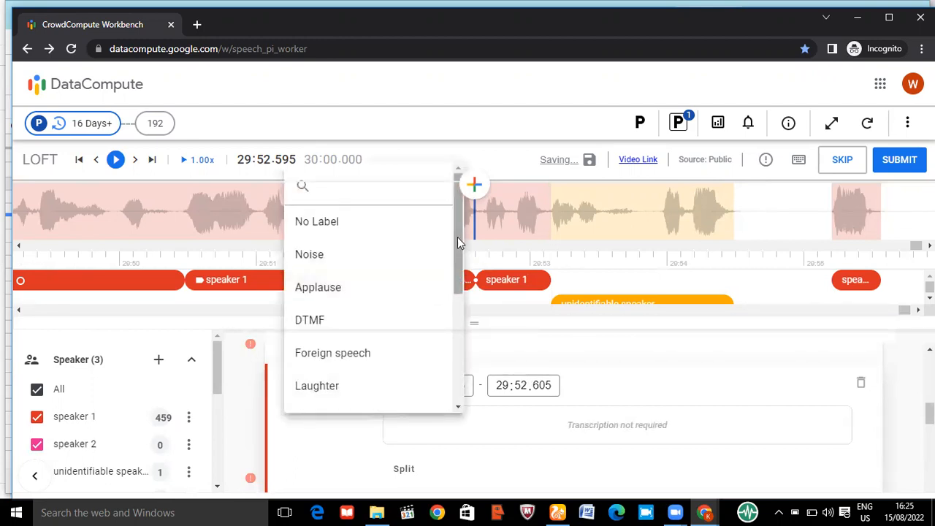
{"action": "left_click_drag", "start_coordinate": [460, 288], "coordinate": [462, 384]}
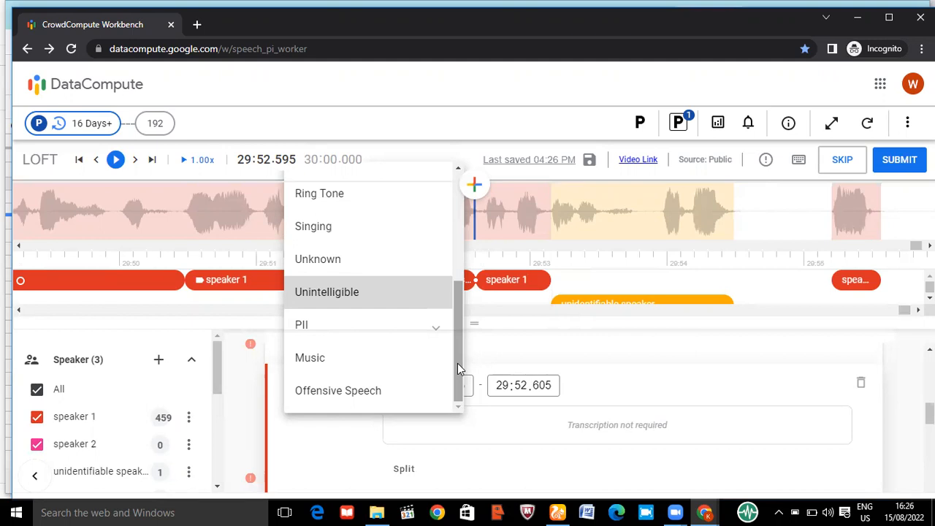
{"action": "left_click", "coordinate": [436, 332]}
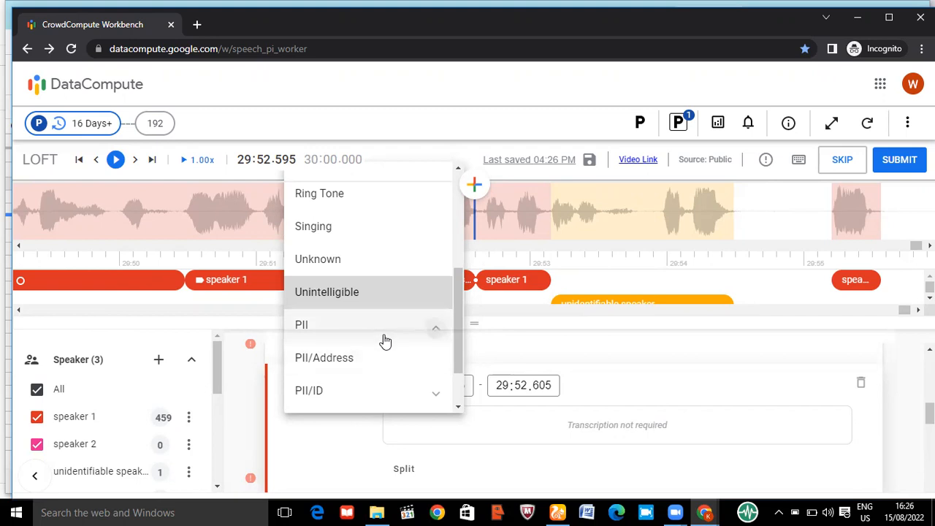
{"action": "scroll", "coordinate": [455, 256], "scroll_direction": "up", "scroll_amount": 2}
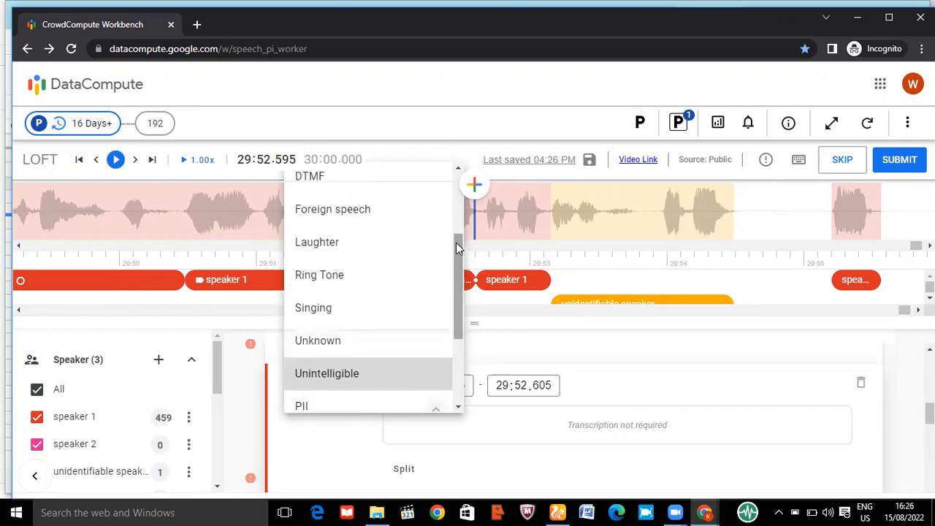
{"action": "left_click_drag", "start_coordinate": [456, 243], "coordinate": [454, 283]}
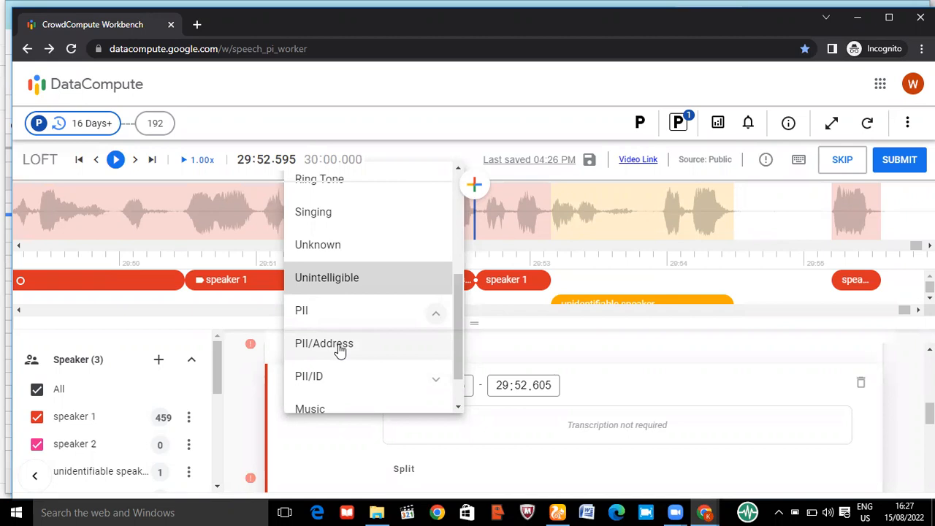
{"action": "left_click", "coordinate": [487, 226]}
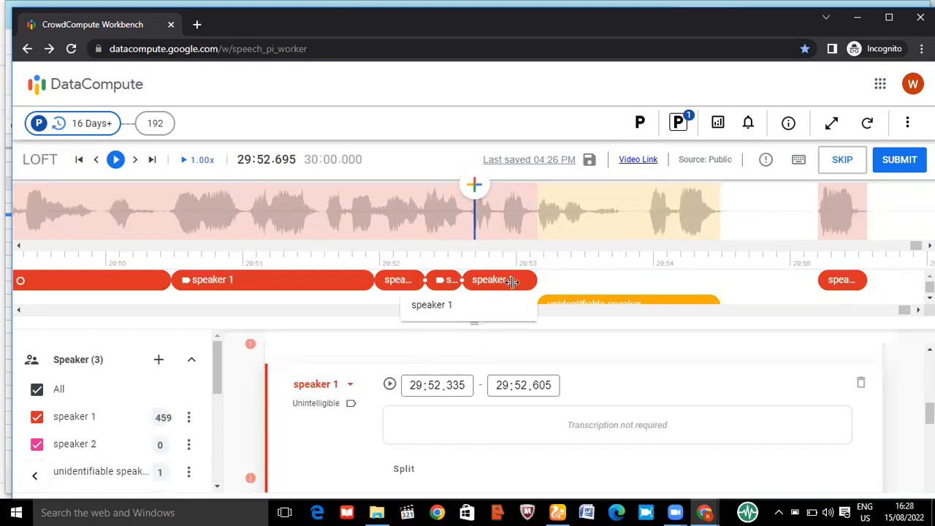
{"action": "left_click", "coordinate": [339, 406]}
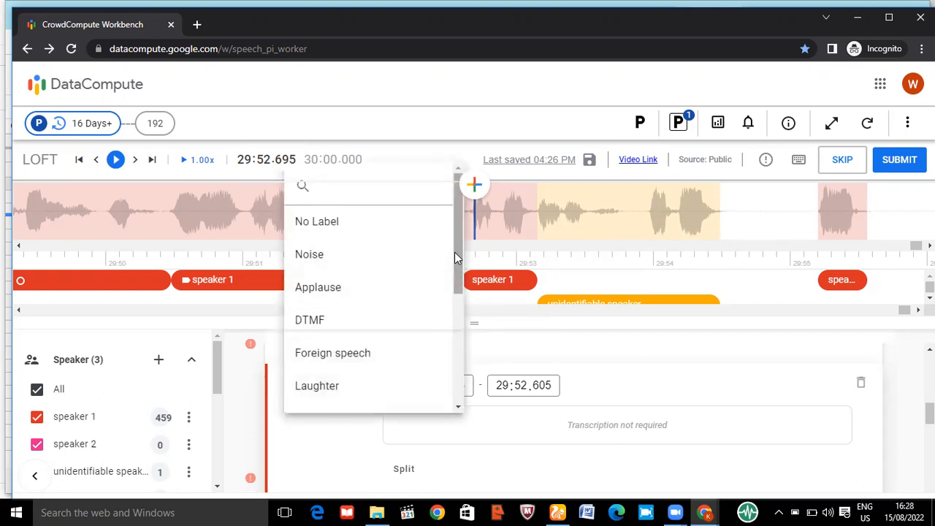
{"action": "left_click_drag", "start_coordinate": [454, 252], "coordinate": [469, 328]}
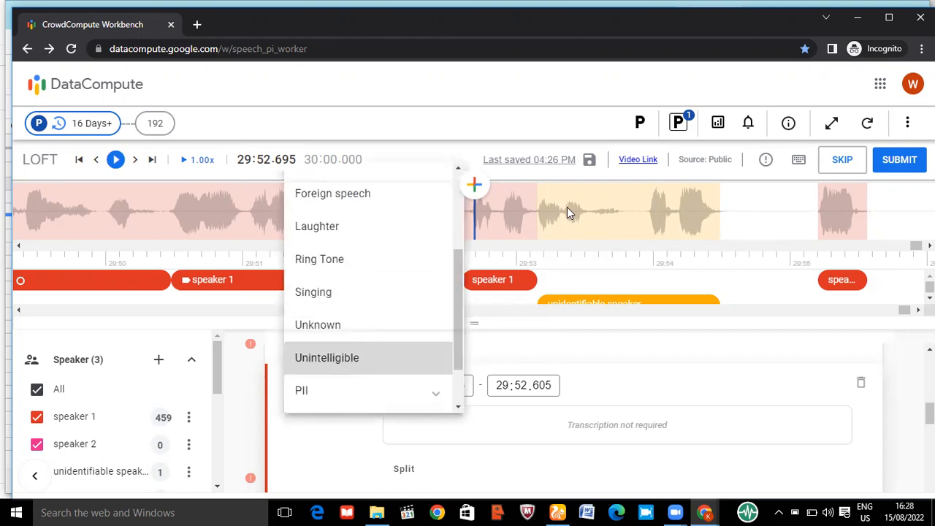
{"action": "left_click", "coordinate": [567, 208]}
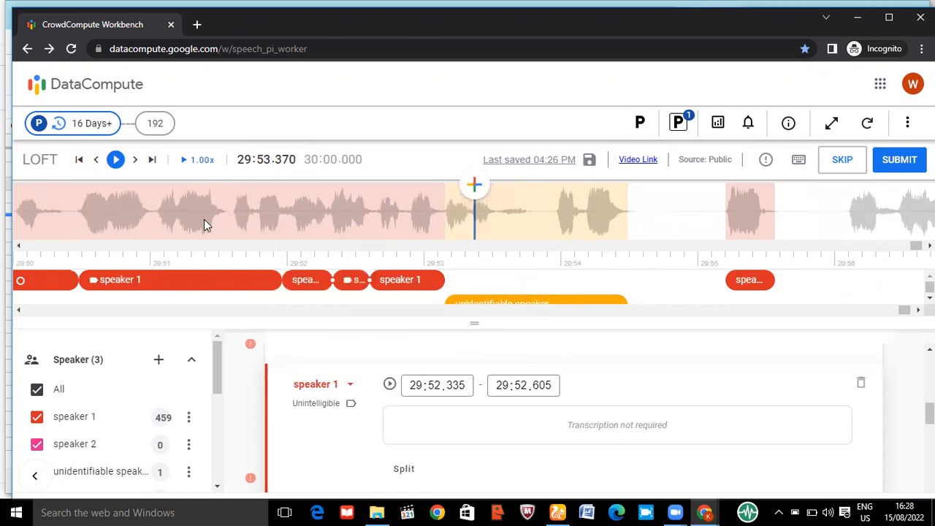
{"action": "left_click", "coordinate": [204, 221]}
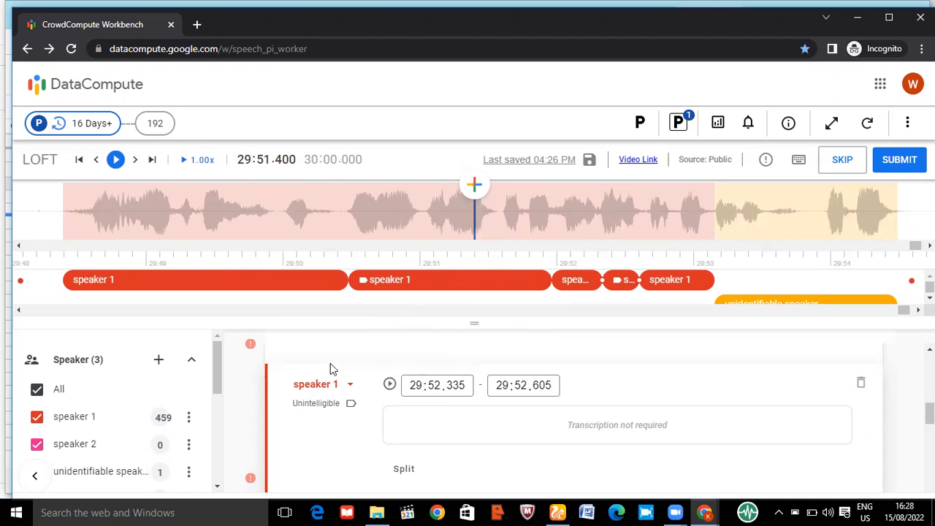
Create a new speaker named "speaker" plus the person's first name, and assign the Unintelligible segment to that speaker
{"action": "left_click", "coordinate": [319, 387]}
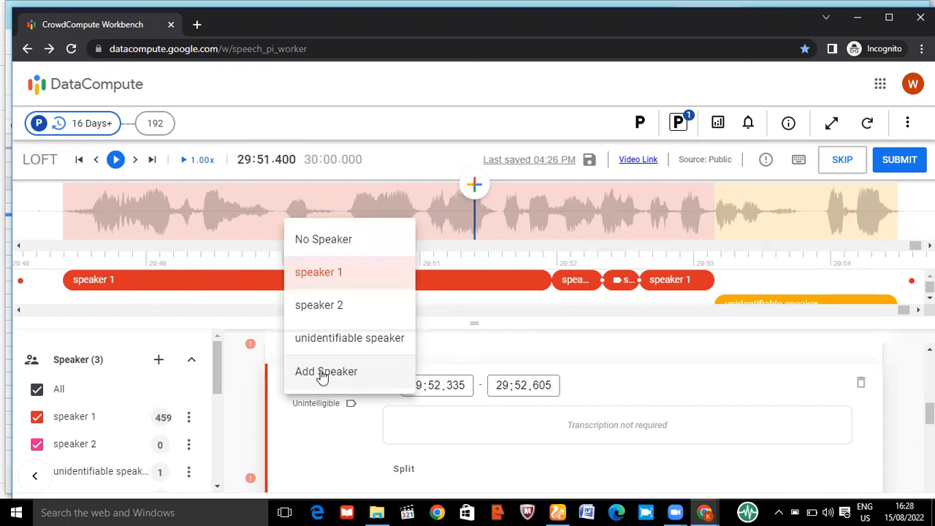
{"action": "left_click", "coordinate": [319, 373]}
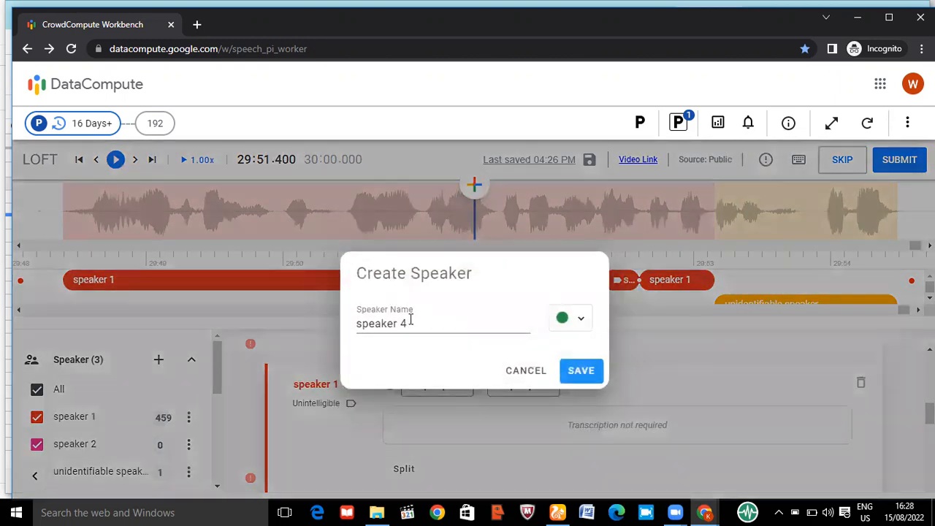
{"action": "left_click", "coordinate": [411, 322]}
{"action": "key", "text": "BackSpace"}
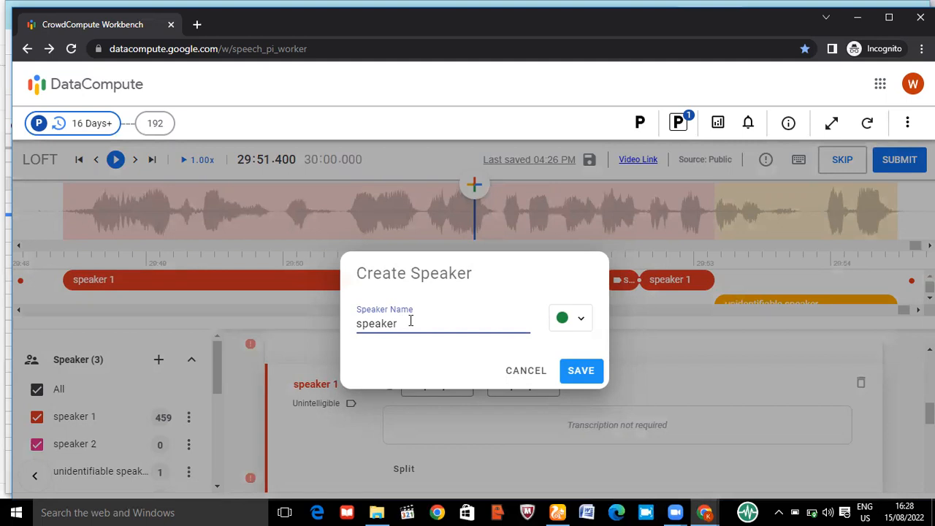
{"action": "type", "text": "Kamal"}
{"action": "left_click", "coordinate": [578, 380]}
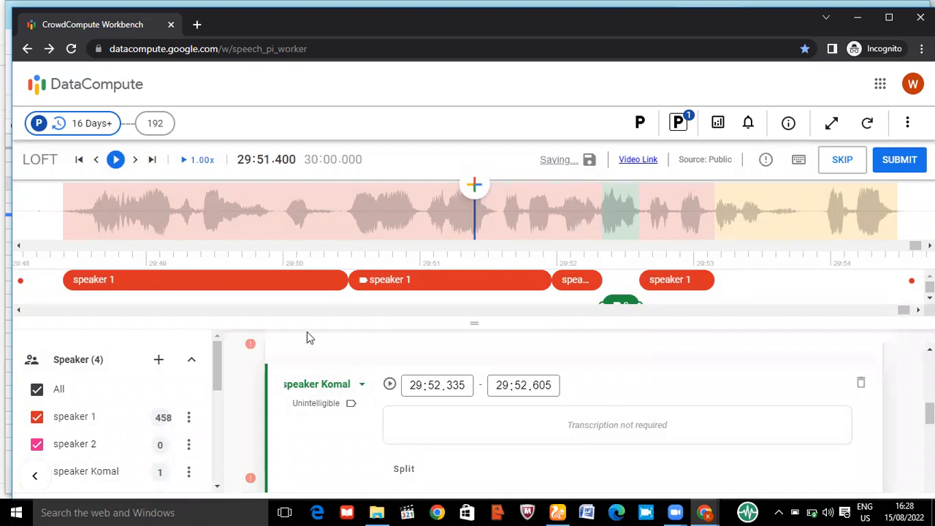
Review the speaker choices for the Unintelligible segment and change its label to Offensive Speech
{"action": "left_click", "coordinate": [328, 388]}
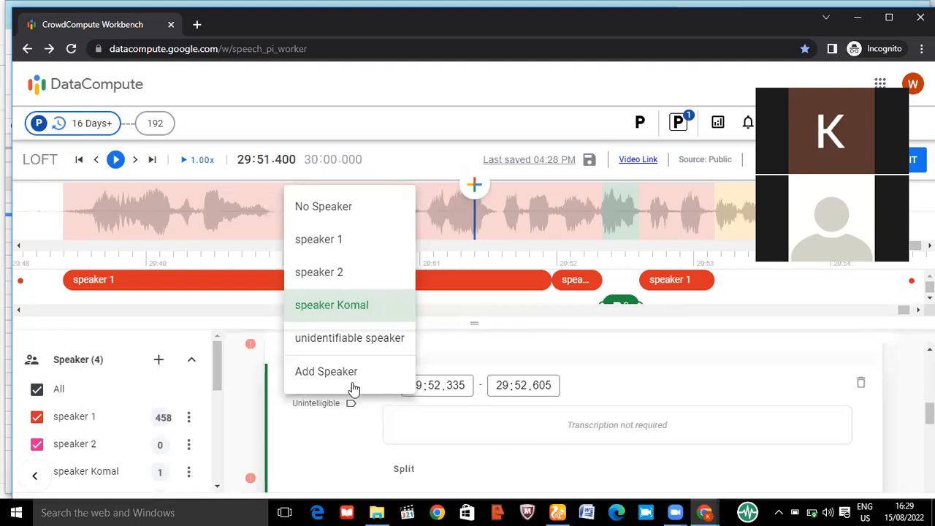
{"action": "left_click", "coordinate": [348, 417]}
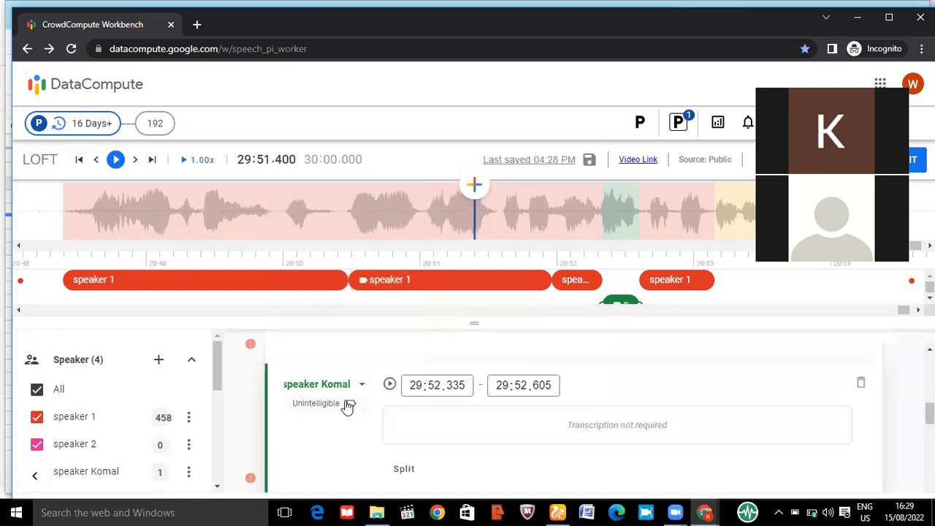
{"action": "left_click", "coordinate": [343, 403]}
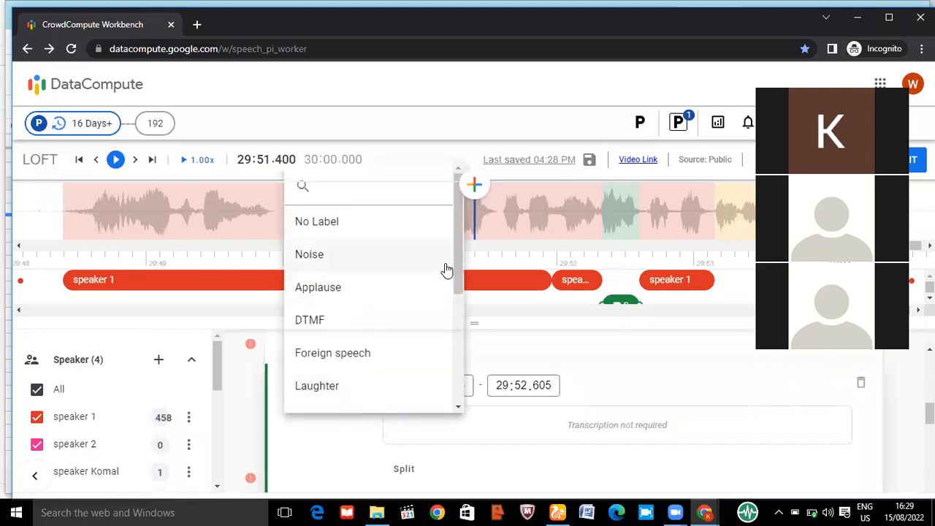
{"action": "left_click_drag", "start_coordinate": [455, 255], "coordinate": [459, 358]}
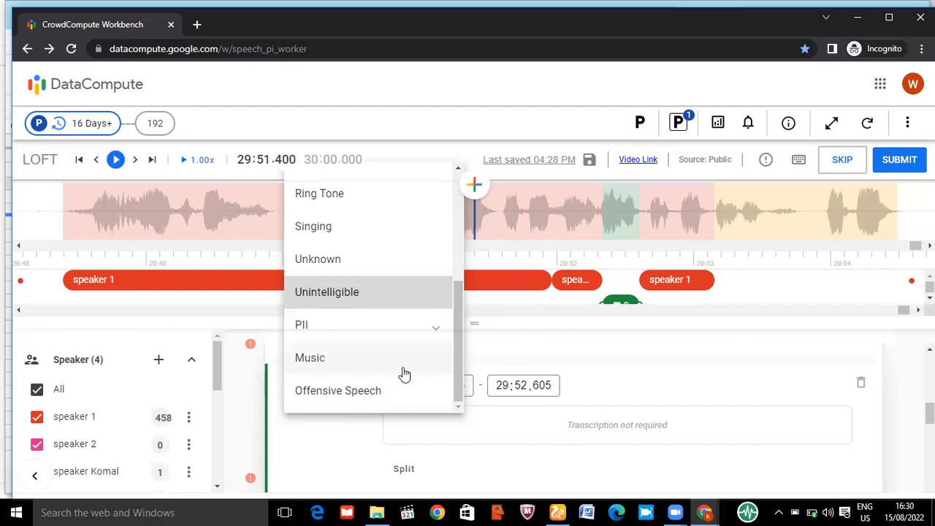
{"action": "left_click", "coordinate": [353, 399]}
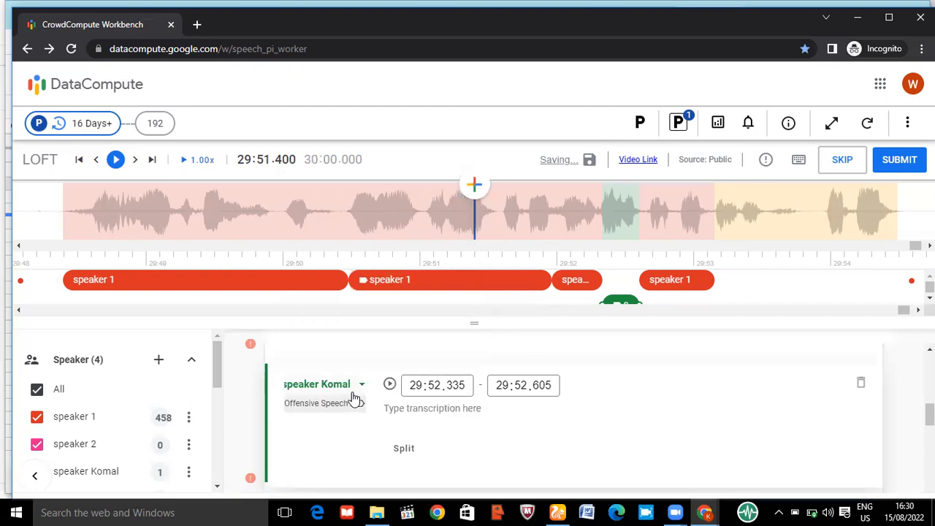
Enter the trial transcription "gvhhv" in the Offensive Speech segment and clear it again
{"action": "left_click", "coordinate": [417, 414]}
{"action": "type", "text": "gvhhv"}
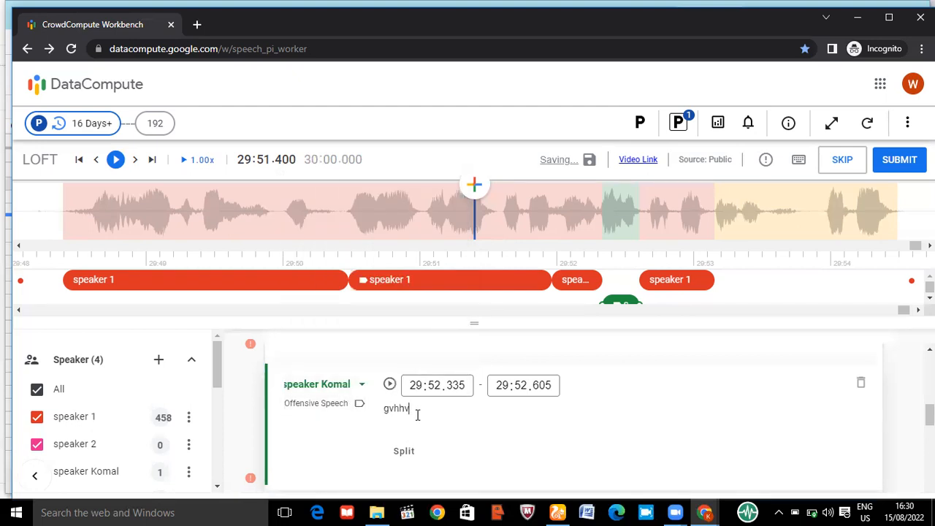
{"action": "key", "text": "BackSpace"}
{"action": "key", "text": "BackSpace"}
{"action": "key", "text": "BackSpace"}
{"action": "key", "text": "BackSpace"}
{"action": "key", "text": "BackSpace"}
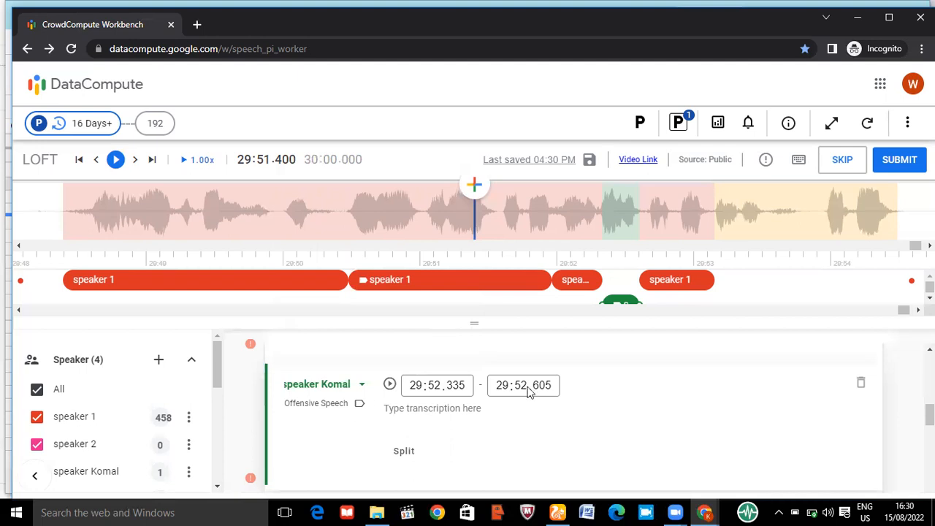
Switch the Offensive Speech segment's label to Foreign speech and back to Offensive Speech
{"action": "left_click", "coordinate": [336, 413]}
{"action": "left_click", "coordinate": [329, 354]}
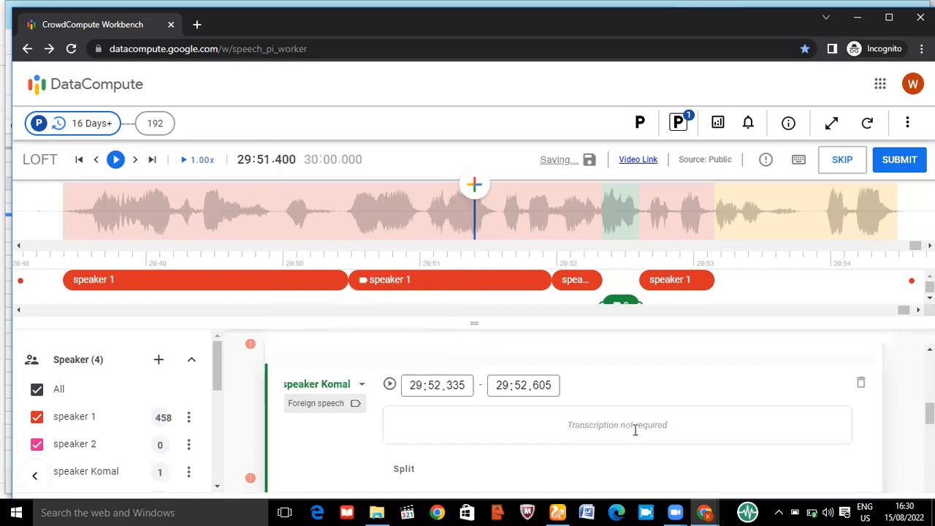
{"action": "left_click", "coordinate": [330, 406]}
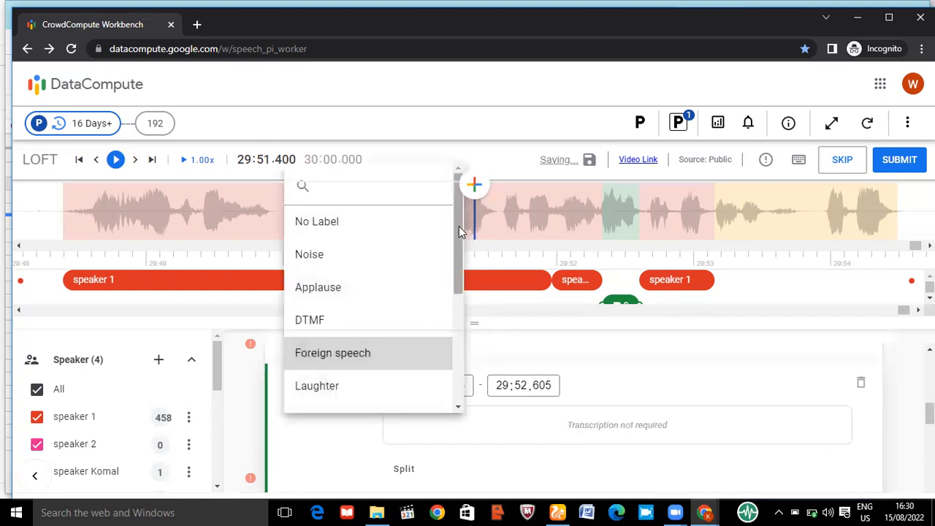
{"action": "scroll", "coordinate": [459, 226], "scroll_direction": "down", "scroll_amount": 5}
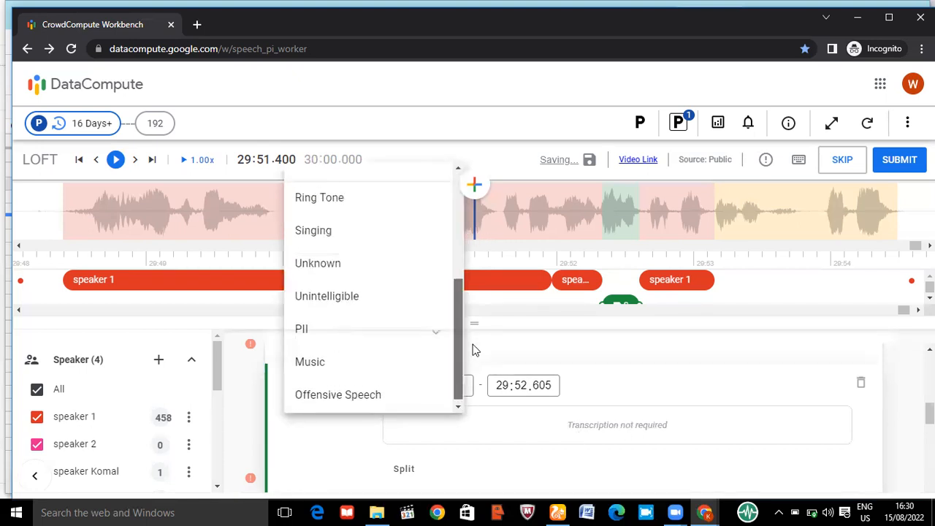
{"action": "left_click", "coordinate": [370, 390]}
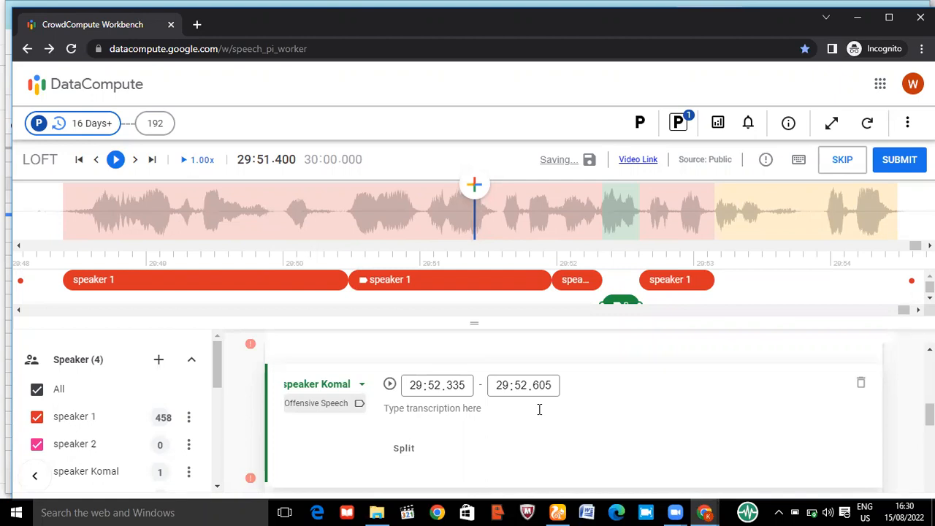
{"action": "left_click", "coordinate": [896, 441]}
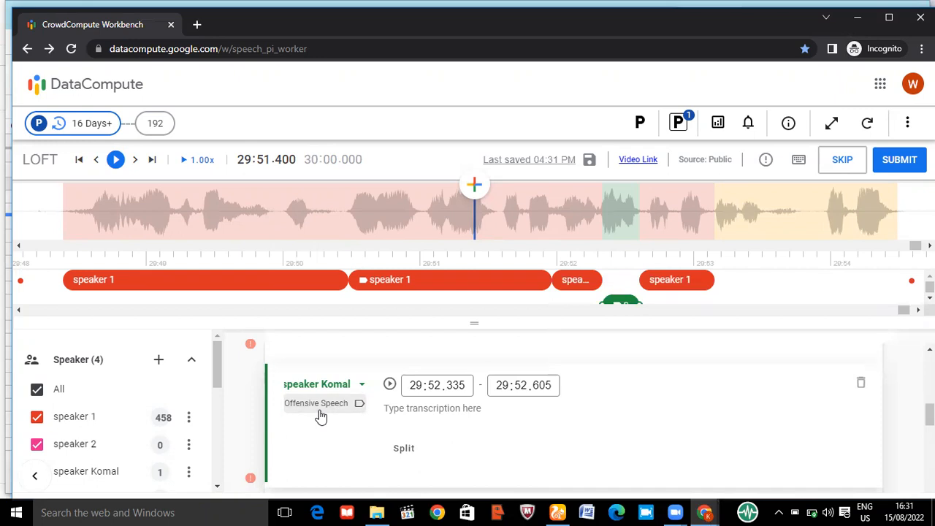
{"action": "left_click", "coordinate": [333, 406]}
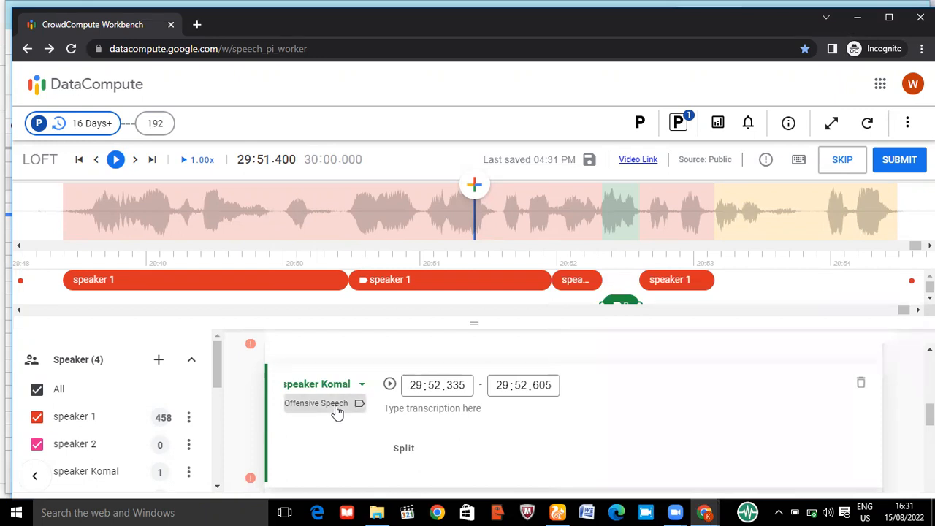
{"action": "left_click", "coordinate": [546, 214]}
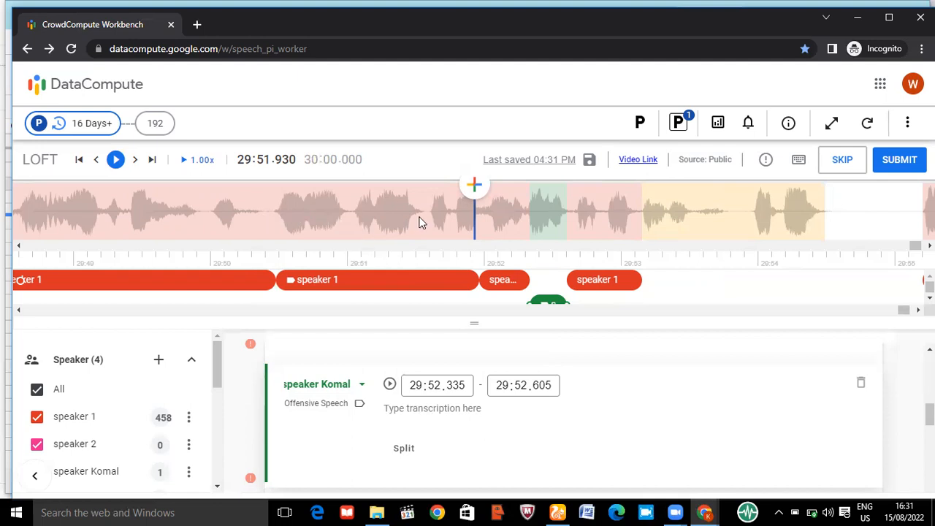
Create a new speaker named "pre recorded speaker 1" and assign the Offensive Speech segment to that speaker
{"action": "left_click", "coordinate": [360, 383]}
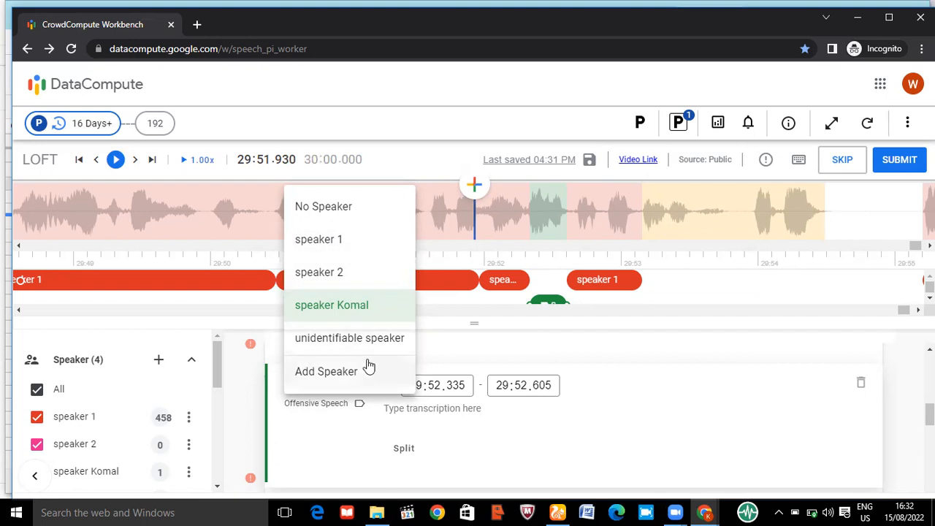
{"action": "scroll", "coordinate": [454, 248], "scroll_direction": "up", "scroll_amount": 5}
{"action": "scroll", "coordinate": [452, 247], "scroll_direction": "up", "scroll_amount": 4}
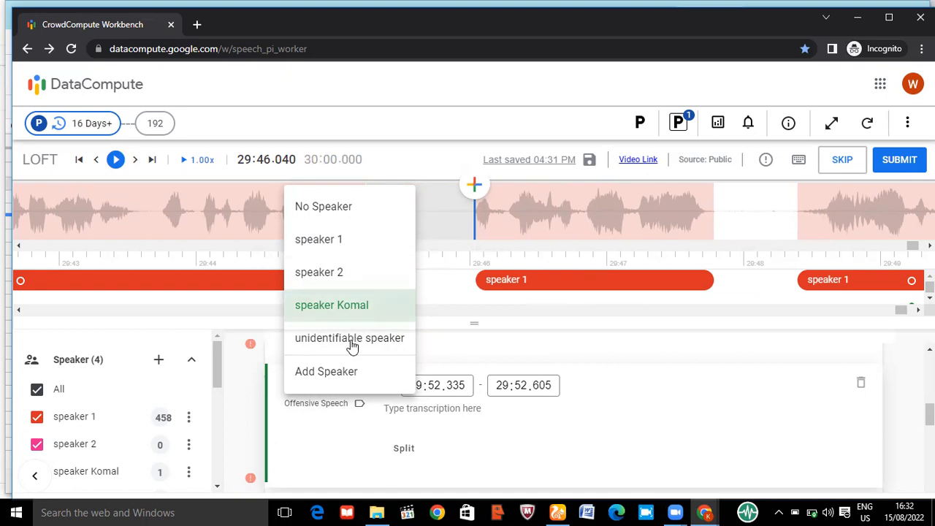
{"action": "left_click", "coordinate": [337, 372]}
{"action": "left_click", "coordinate": [408, 326]}
{"action": "key", "text": "BackSpace"}
{"action": "key", "text": "BackSpace"}
{"action": "key", "text": "BackSpace"}
{"action": "key", "text": "BackSpace"}
{"action": "key", "text": "BackSpace"}
{"action": "key", "text": "BackSpace"}
{"action": "key", "text": "BackSpace"}
{"action": "key", "text": "BackSpace"}
{"action": "key", "text": "BackSpace"}
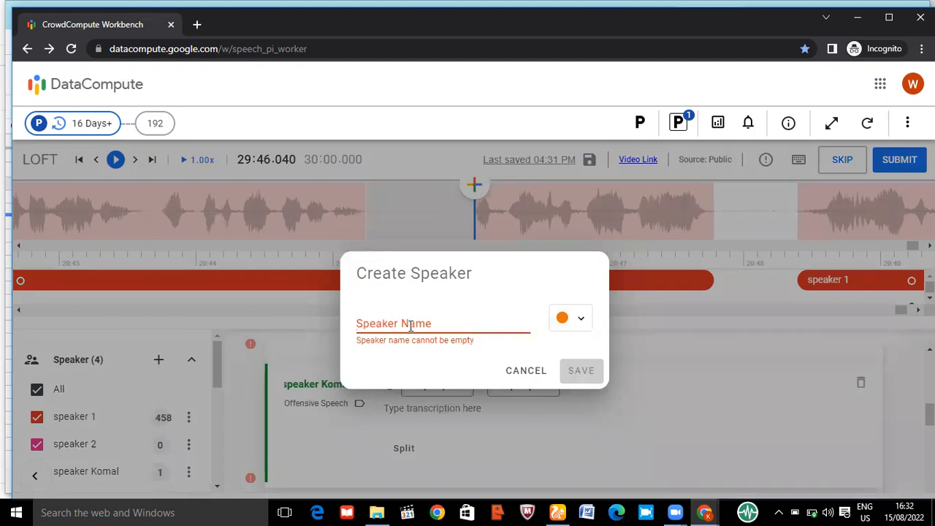
{"action": "type", "text": "pre"}
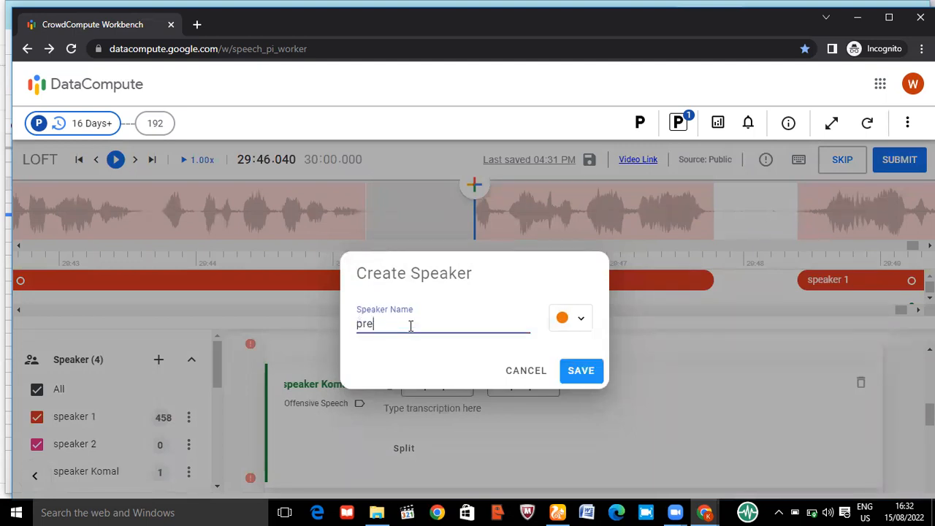
{"action": "type", "text": " recorded speaker 1"}
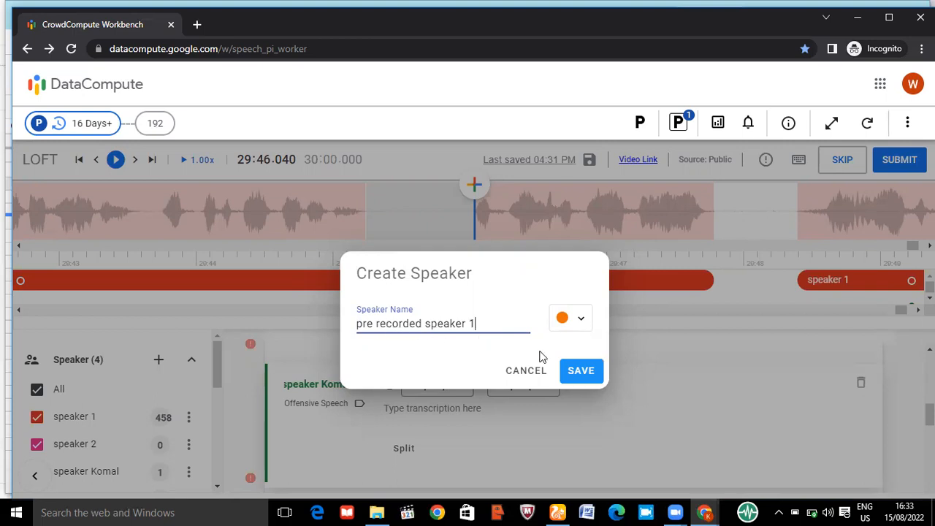
{"action": "left_click", "coordinate": [566, 371]}
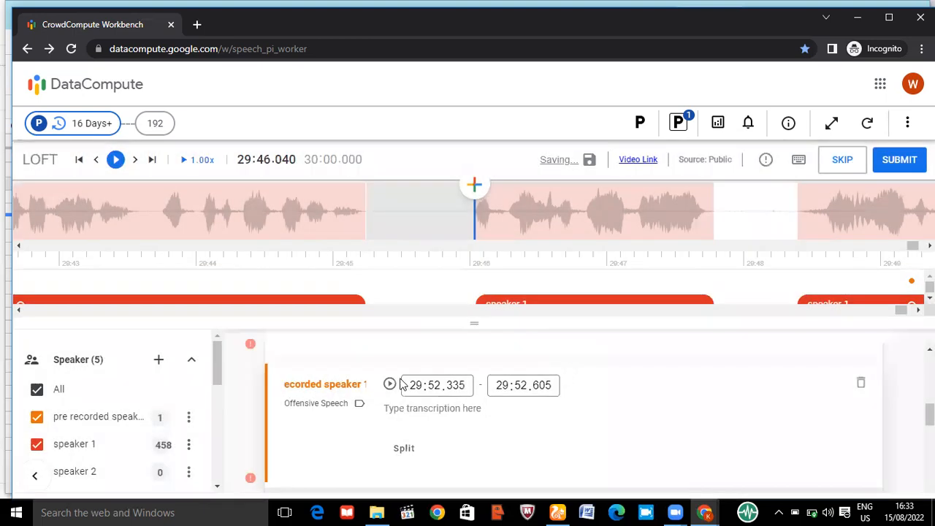
Open the speaker choices for the Offensive Speech segment
{"action": "left_click", "coordinate": [354, 391]}
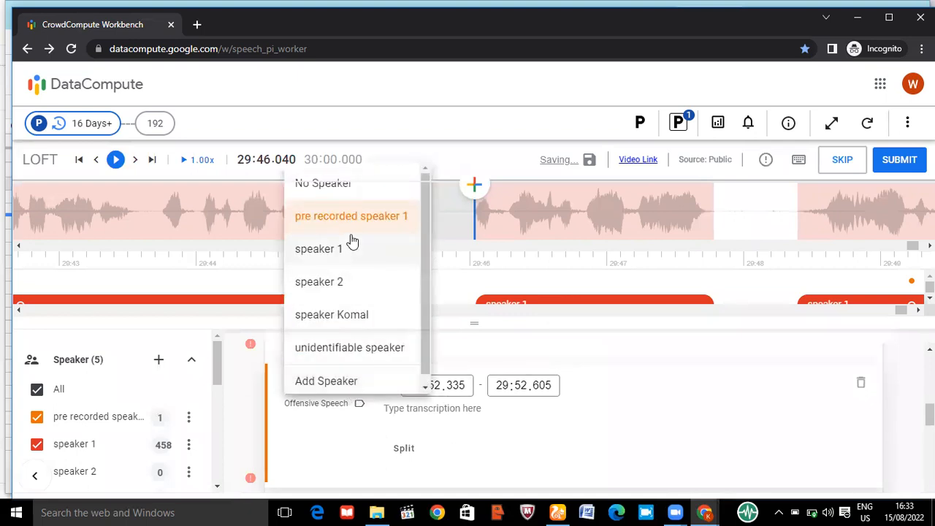